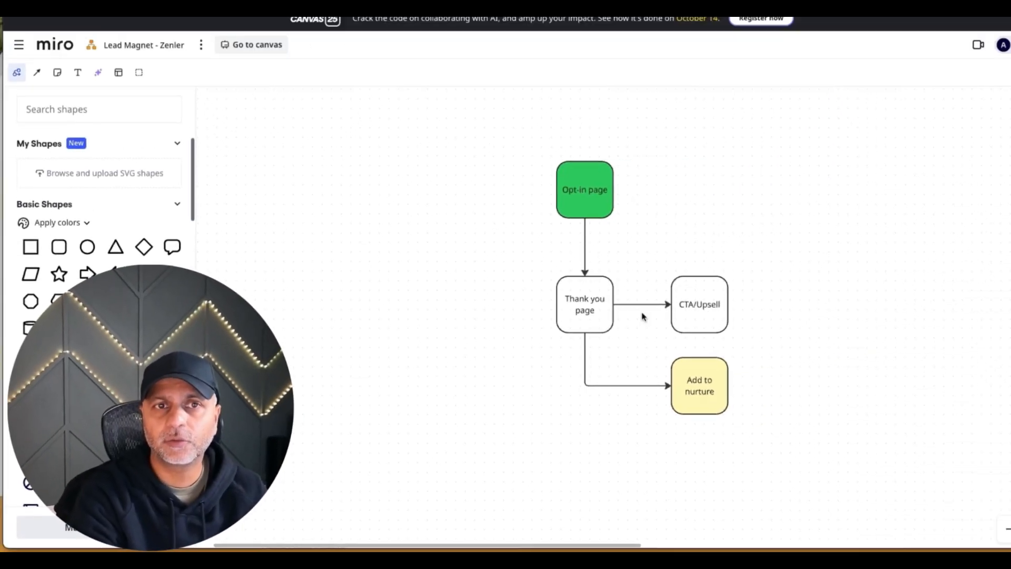
# Add a green shape connected by an arrow from the Opt-in page shape and label it Email.
pyautogui.scroll(5, 599, 277)
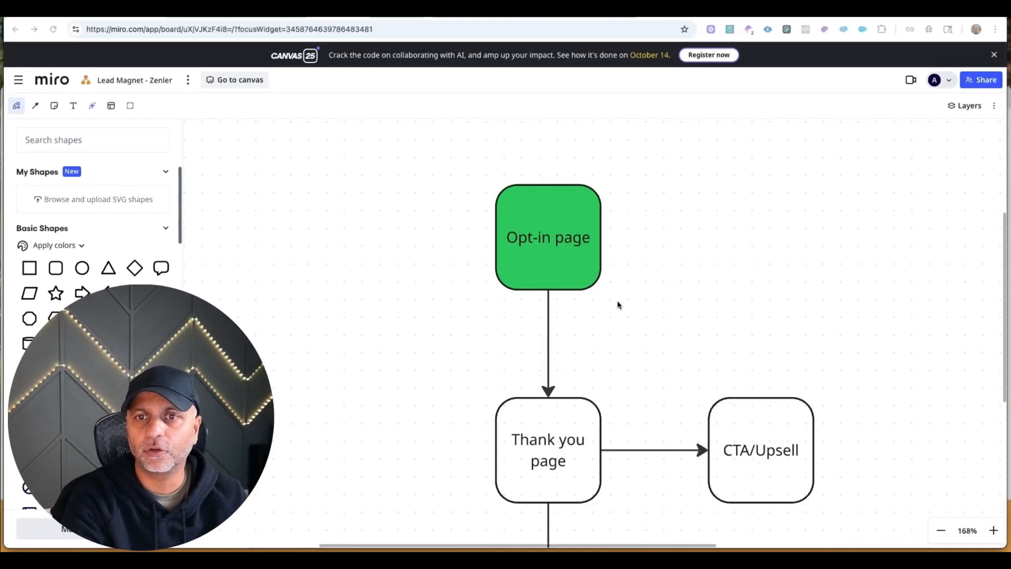
pyautogui.moveTo(617, 300); pyautogui.dragTo(377, 205)
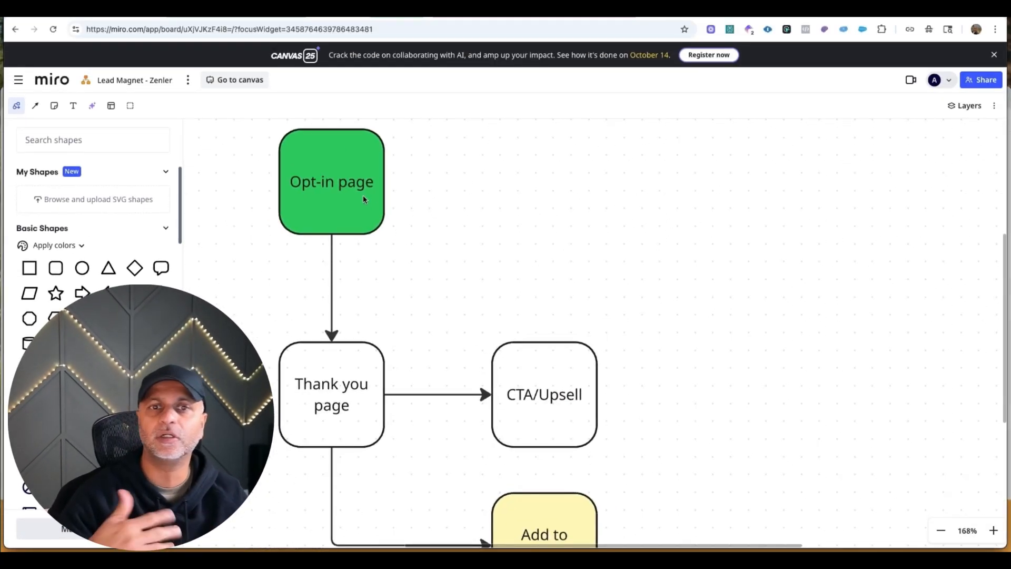
pyautogui.click(395, 181)
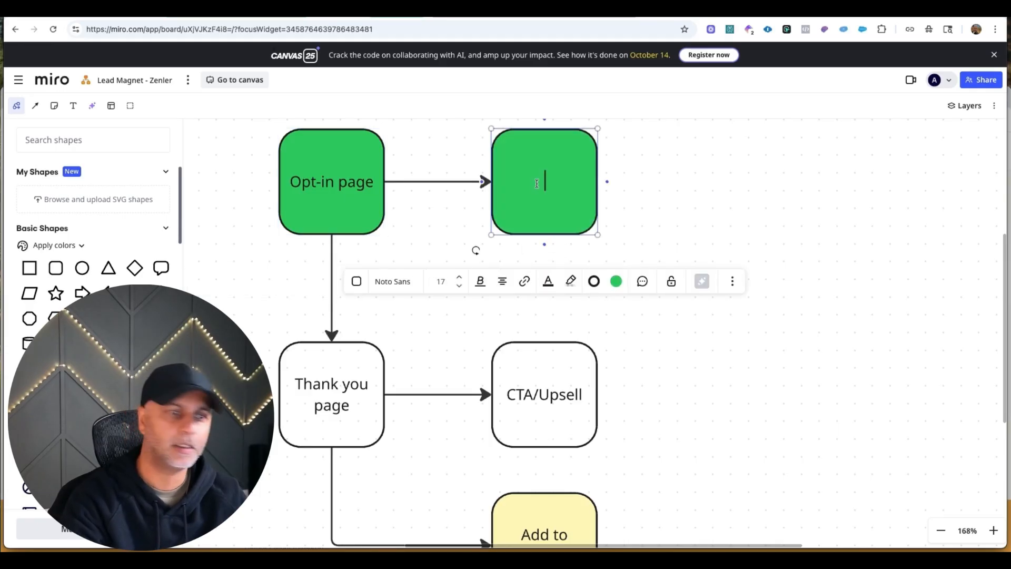
pyautogui.write('Email')
pyautogui.click(650, 175)
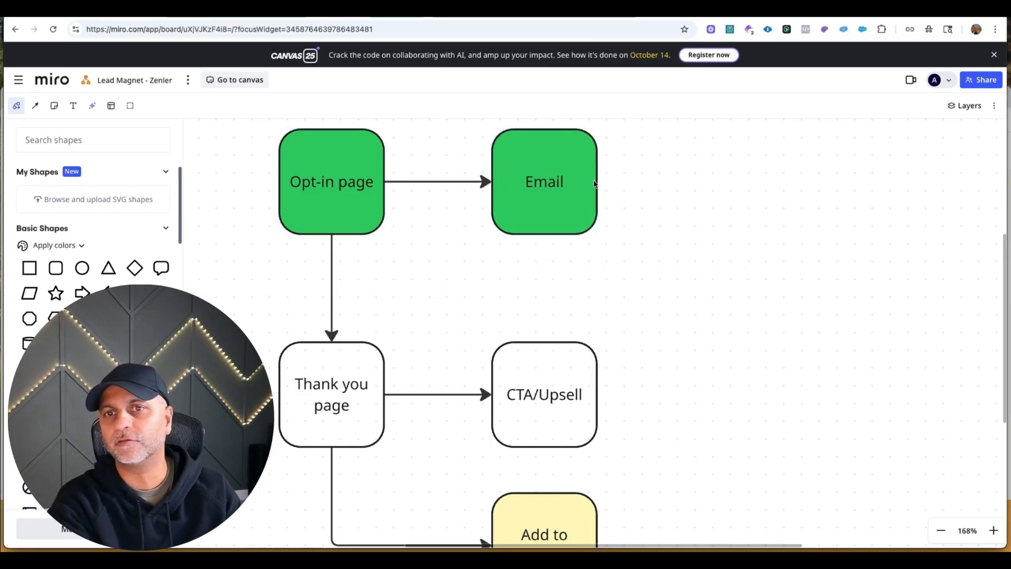
# Add another connected shape after the Email shape and label it PDF/File.
pyautogui.click(603, 182)
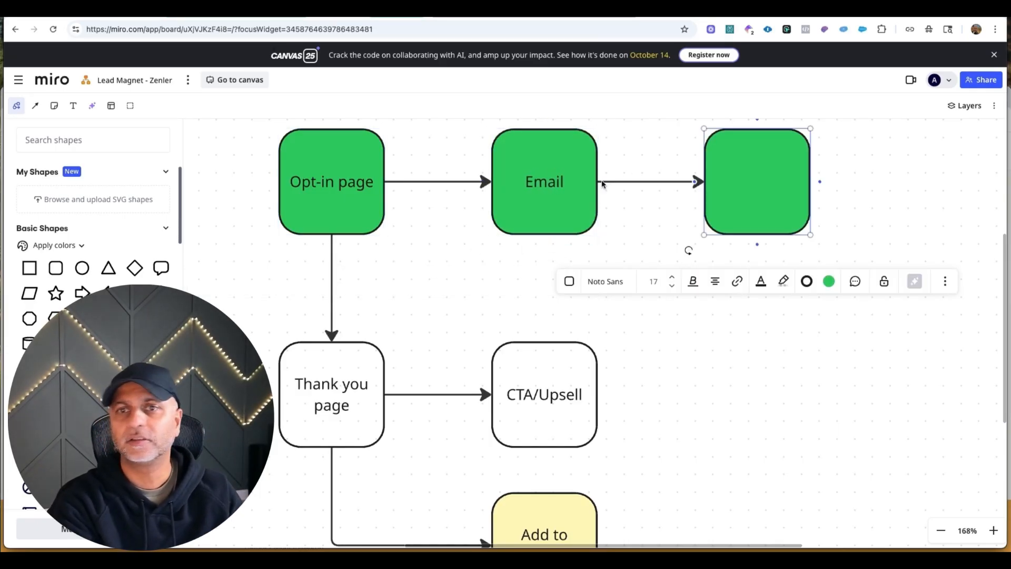
pyautogui.click(743, 172)
pyautogui.write('PDF/Fil')
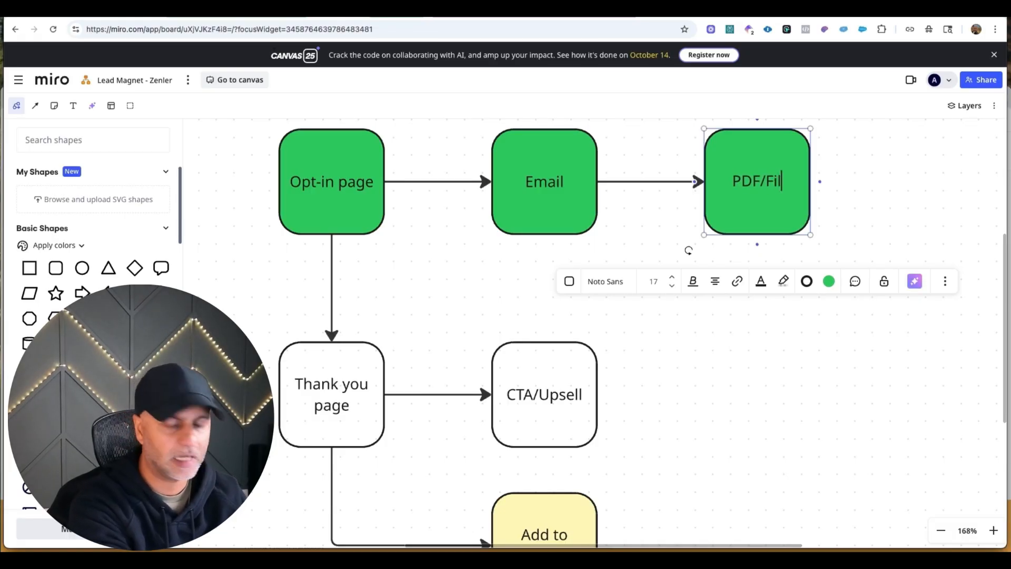
pyautogui.write('e')
# Connect the PDF/File shape to the Thank you page with an arrow, replacing the direct one from the Opt-in page.
pyautogui.scroll(-5, 779, 268)
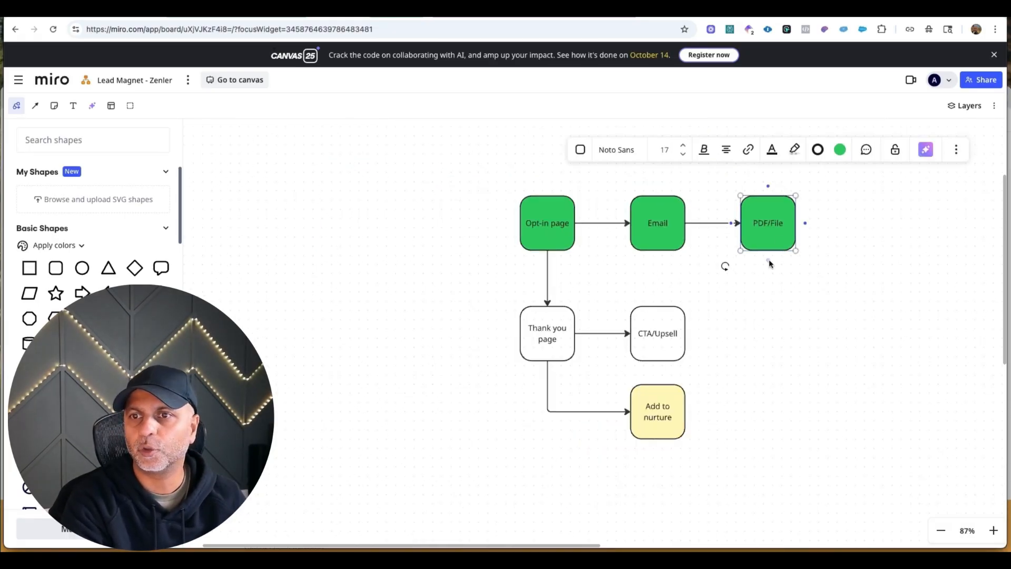
pyautogui.moveTo(768, 259); pyautogui.dragTo(548, 313)
pyautogui.click(831, 329)
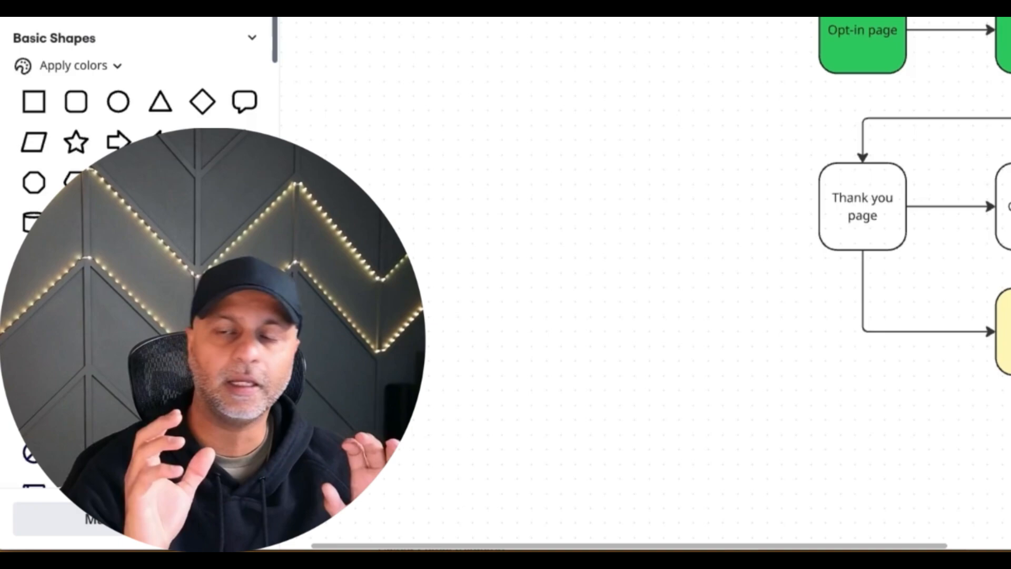
pyautogui.click(650, 326)
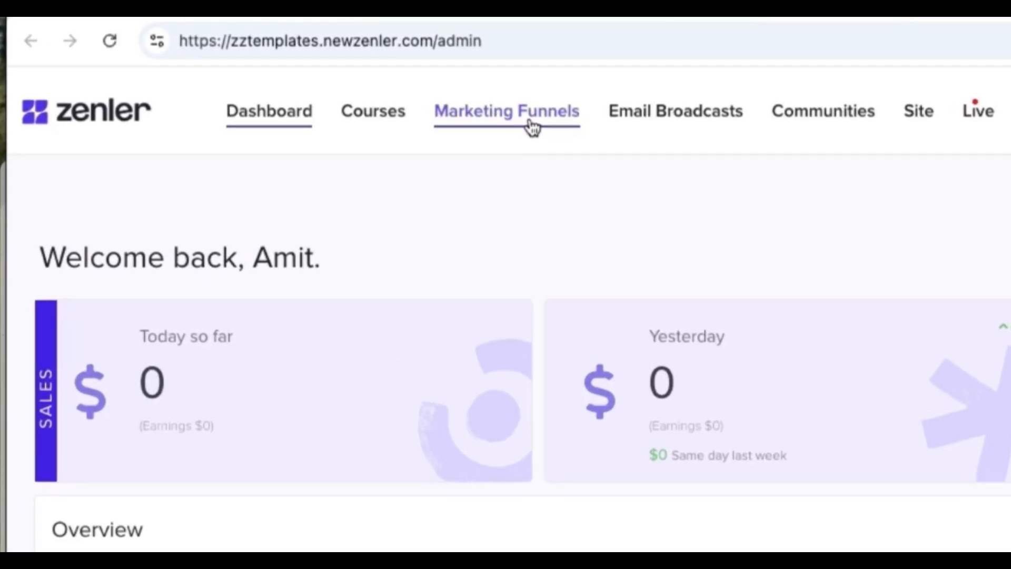
# Open the marketing funnels and delete the 5-Day AI Copywriting Challenge funnel.
pyautogui.click(254, 68)
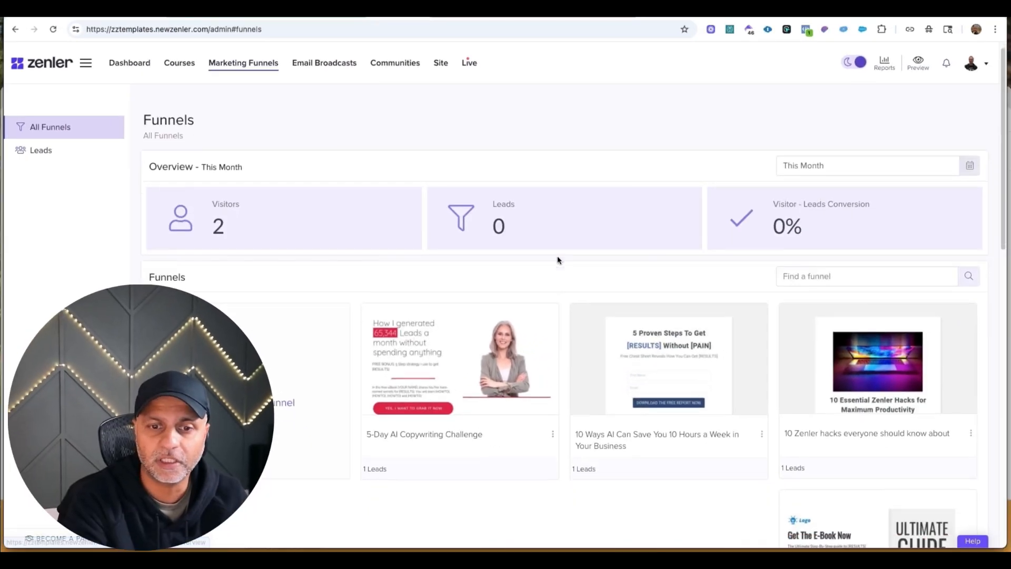
pyautogui.scroll(-3, 527, 316)
pyautogui.moveTo(512, 251); pyautogui.dragTo(368, 247)
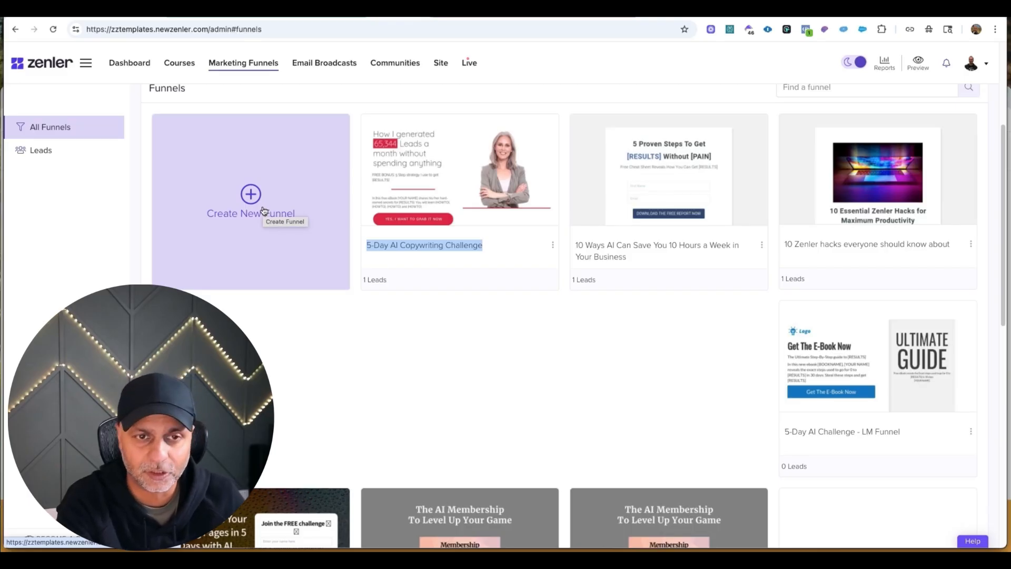
pyautogui.click(552, 245)
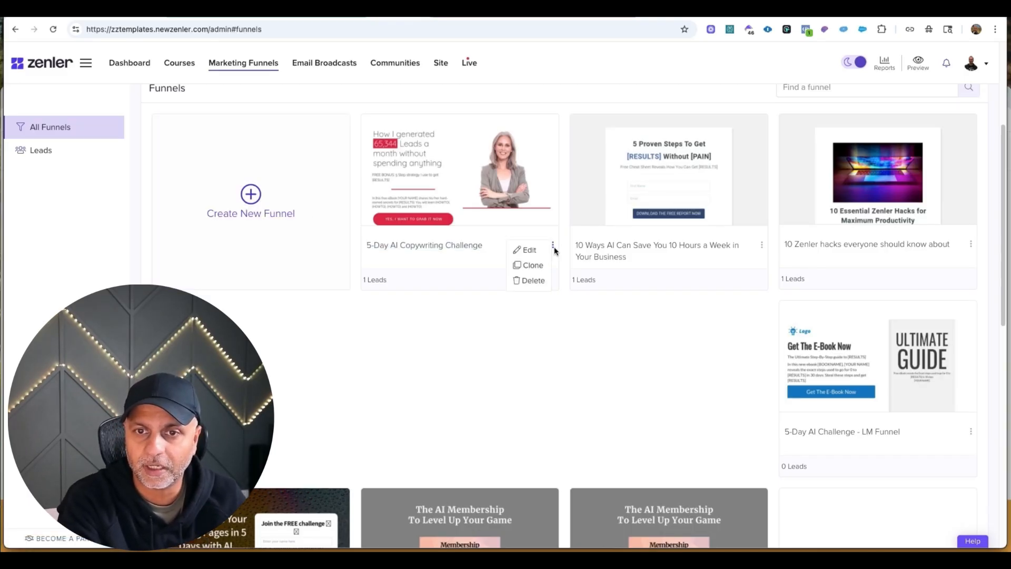
pyautogui.click(531, 280)
pyautogui.click(548, 359)
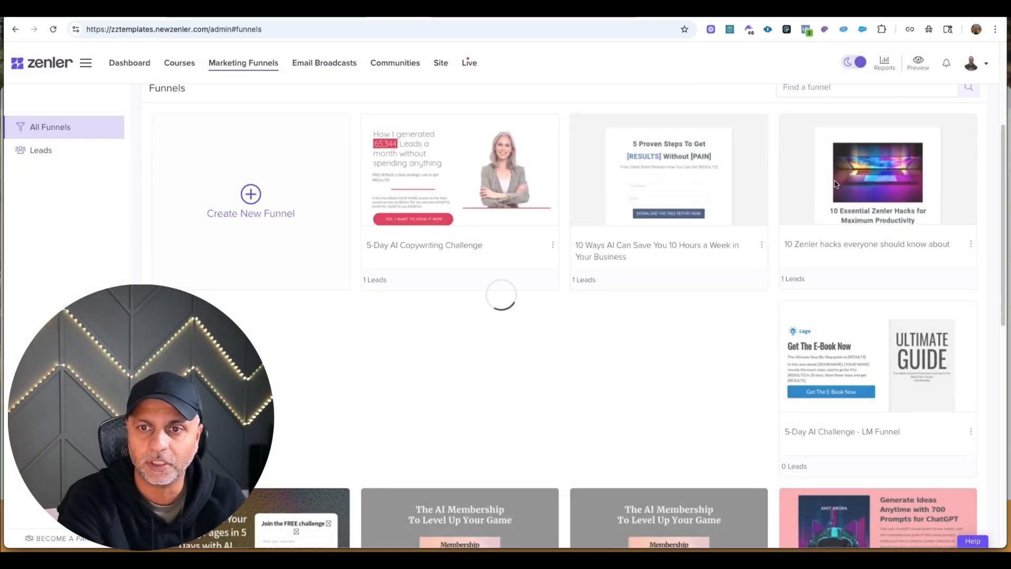
# Start creating a new funnel with the Lead Magnet type and continue to its settings.
pyautogui.click(251, 197)
pyautogui.scroll(-3, 500, 97)
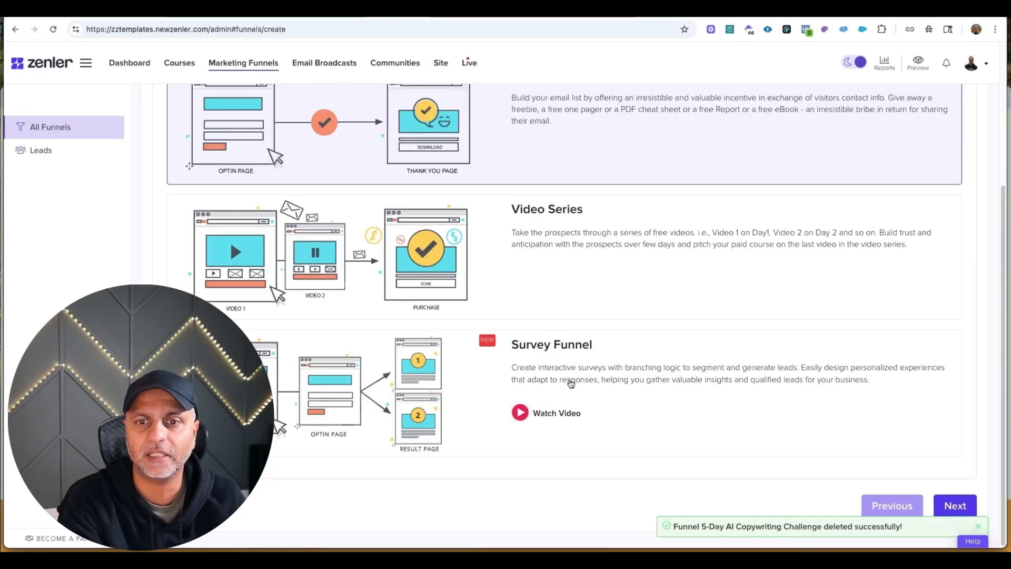
pyautogui.scroll(2, 571, 260)
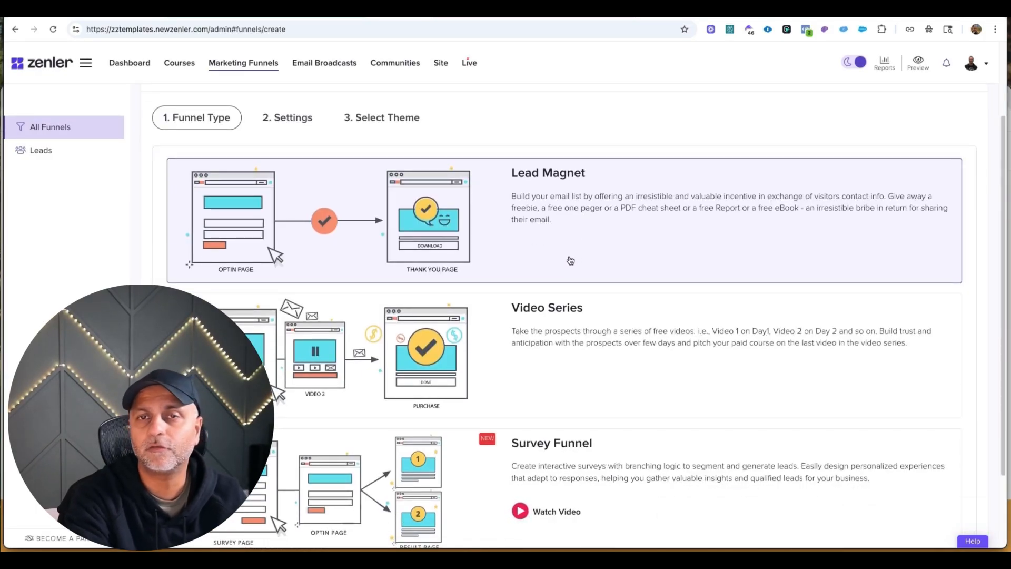
pyautogui.scroll(-1, 571, 173)
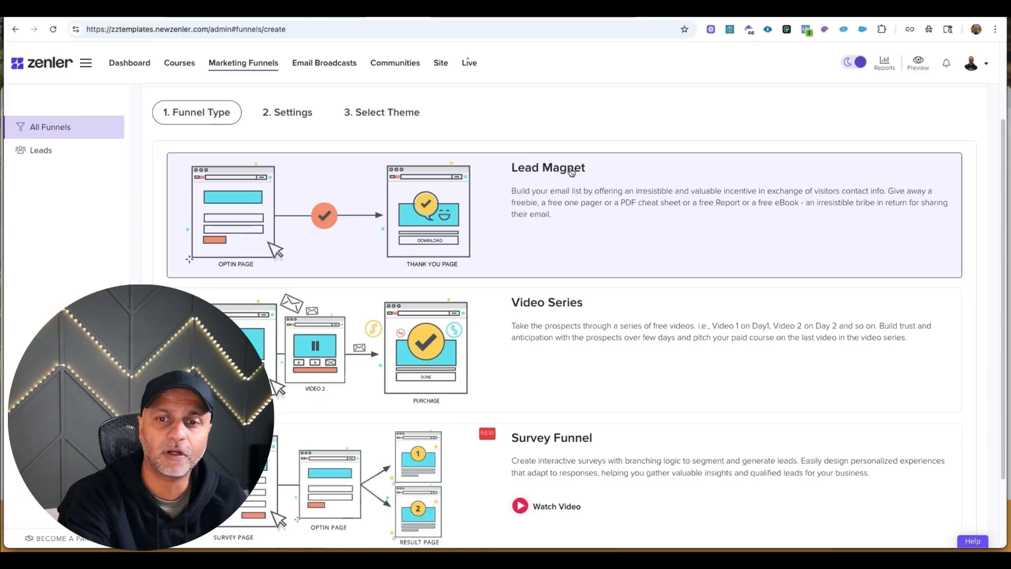
pyautogui.scroll(-2, 571, 172)
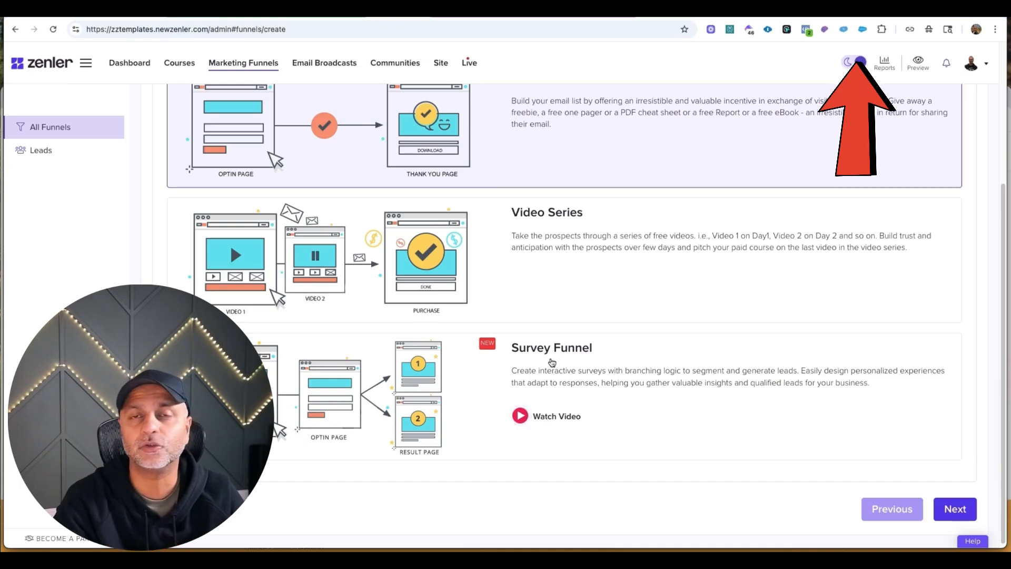
pyautogui.scroll(2, 735, 225)
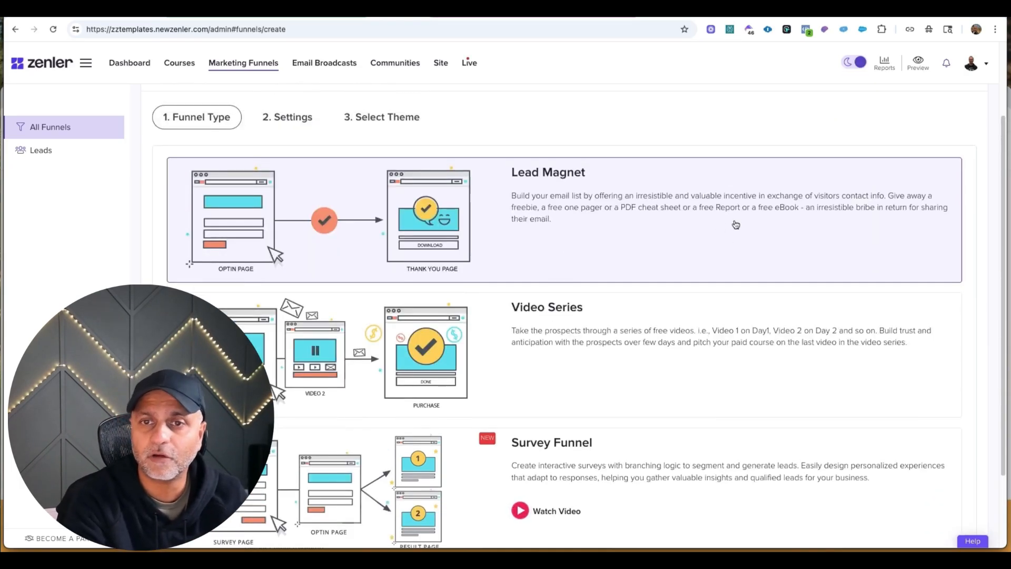
pyautogui.scroll(-2, 726, 200)
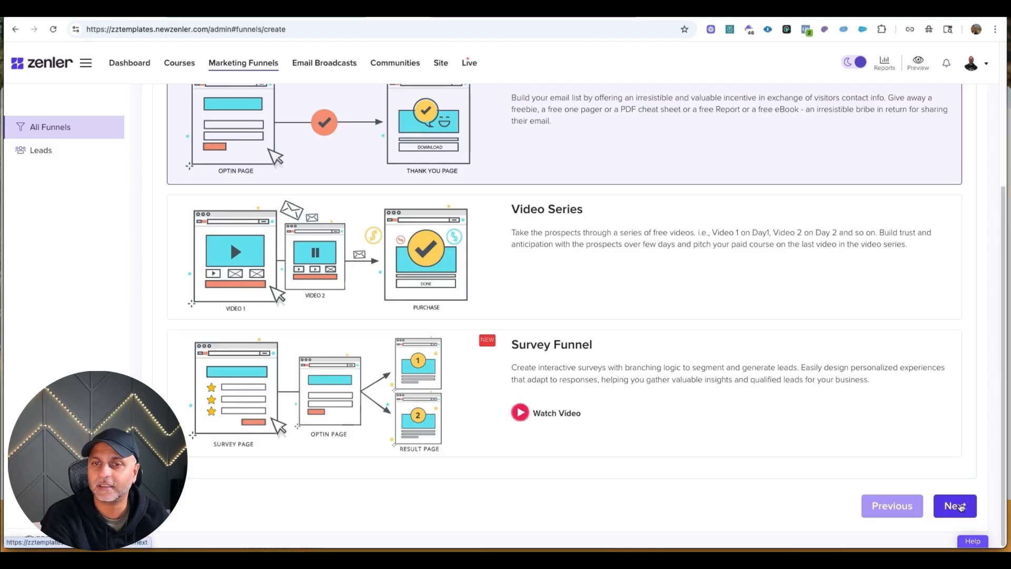
pyautogui.click(958, 506)
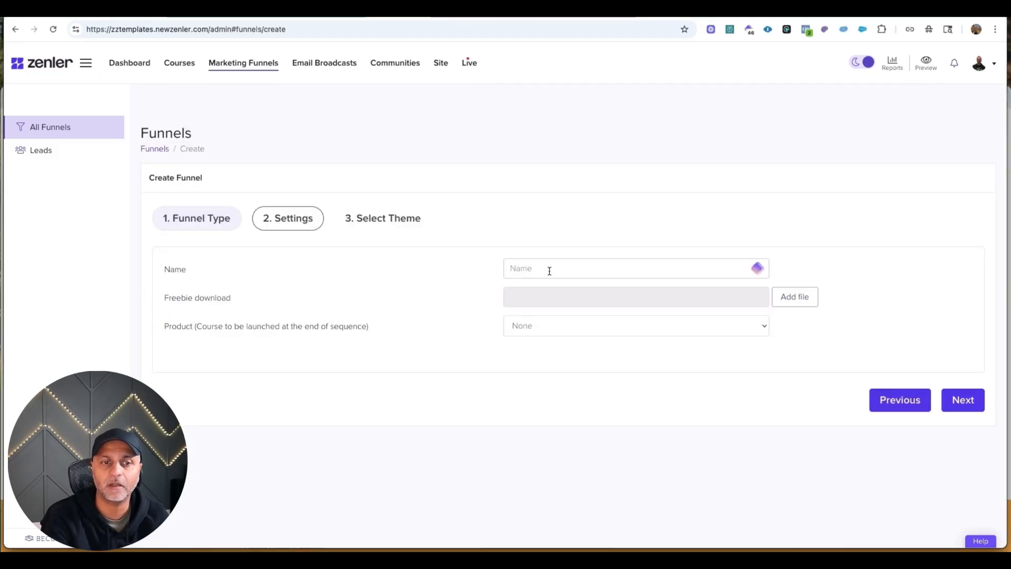
# Name the funnel AI Copywriting Workshop, keep its product set to None and continue to theme selection.
pyautogui.write('AI Copywriting Workshop')
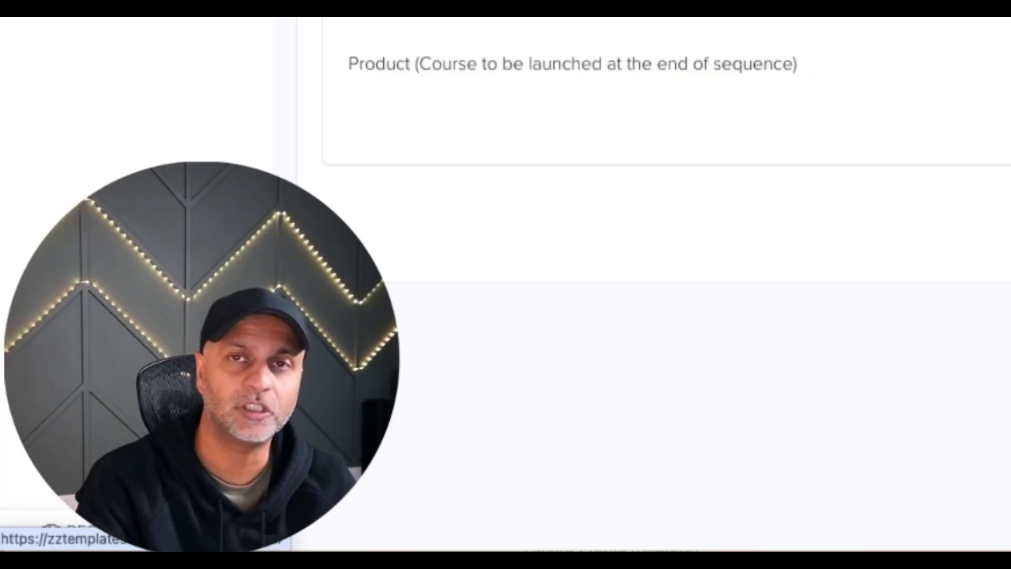
pyautogui.click(593, 331)
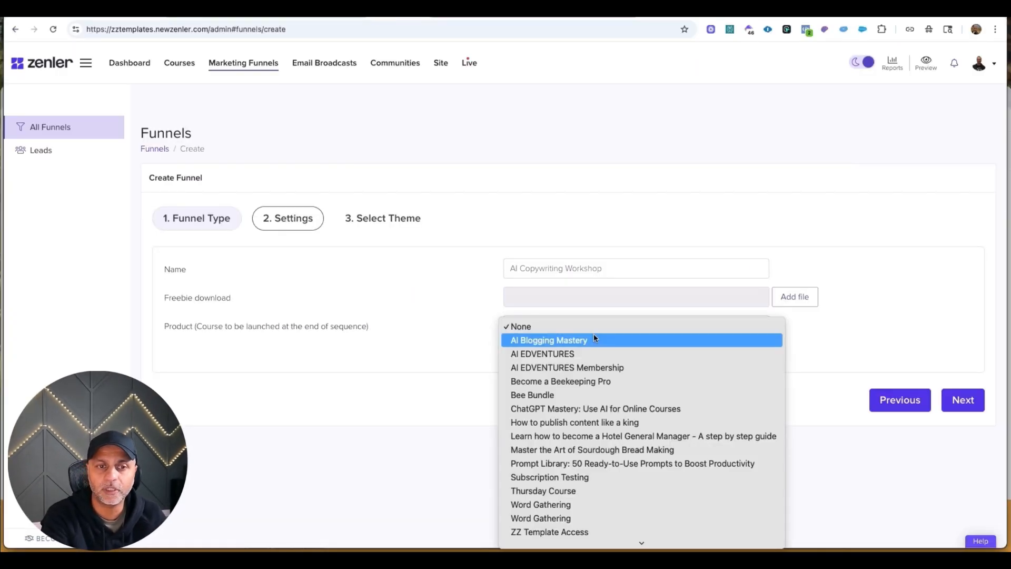
pyautogui.click(474, 332)
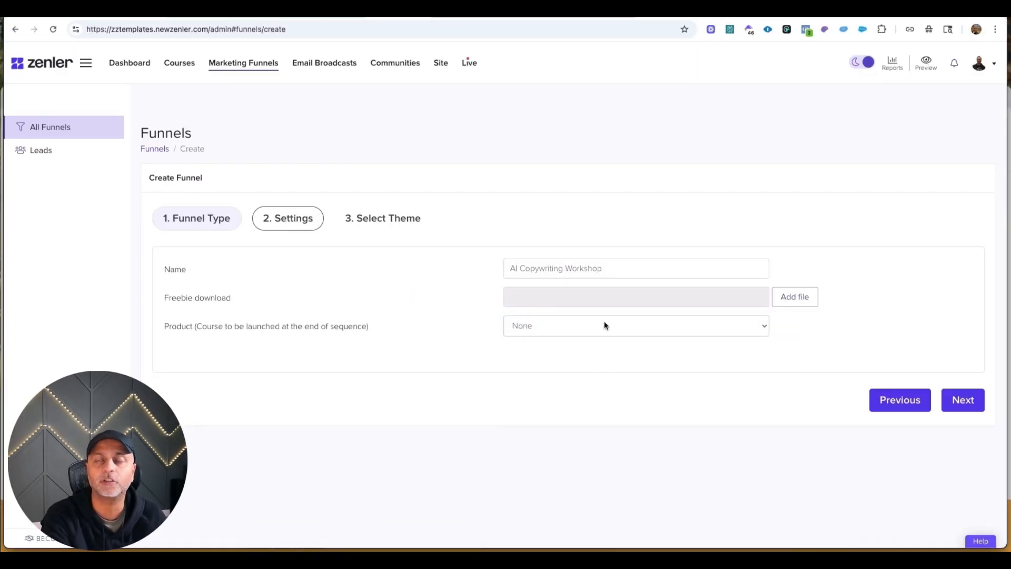
pyautogui.click(963, 398)
# Keep the Classic theme for the funnel and finish creating it.
pyautogui.scroll(-5, 514, 258)
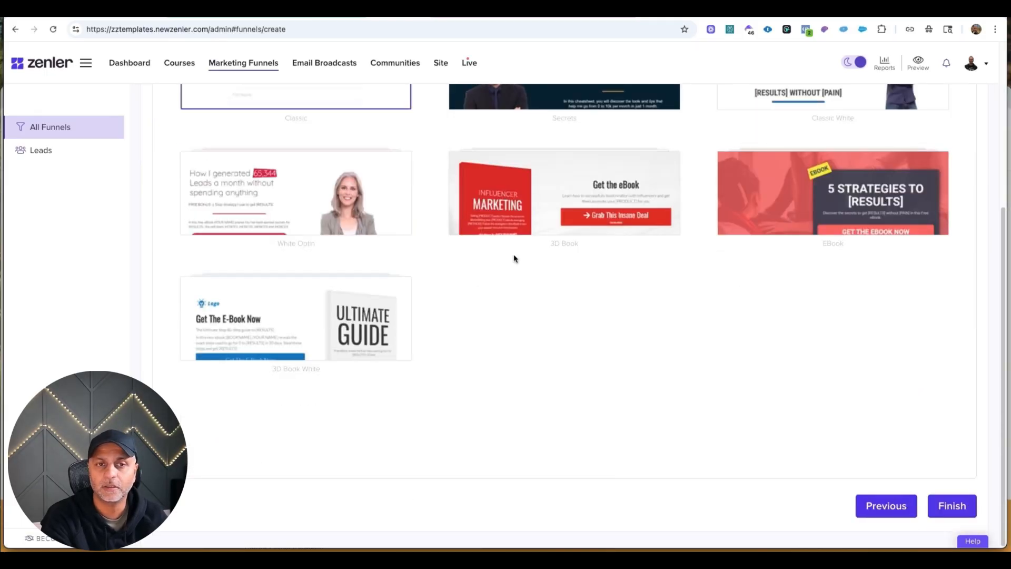
pyautogui.scroll(5, 514, 258)
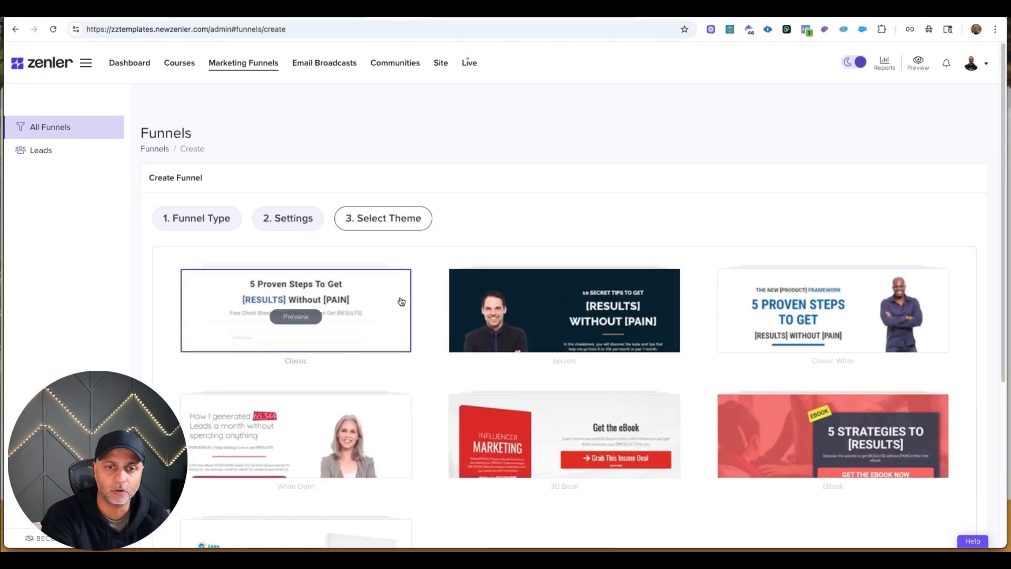
pyautogui.scroll(-5, 671, 349)
pyautogui.click(945, 509)
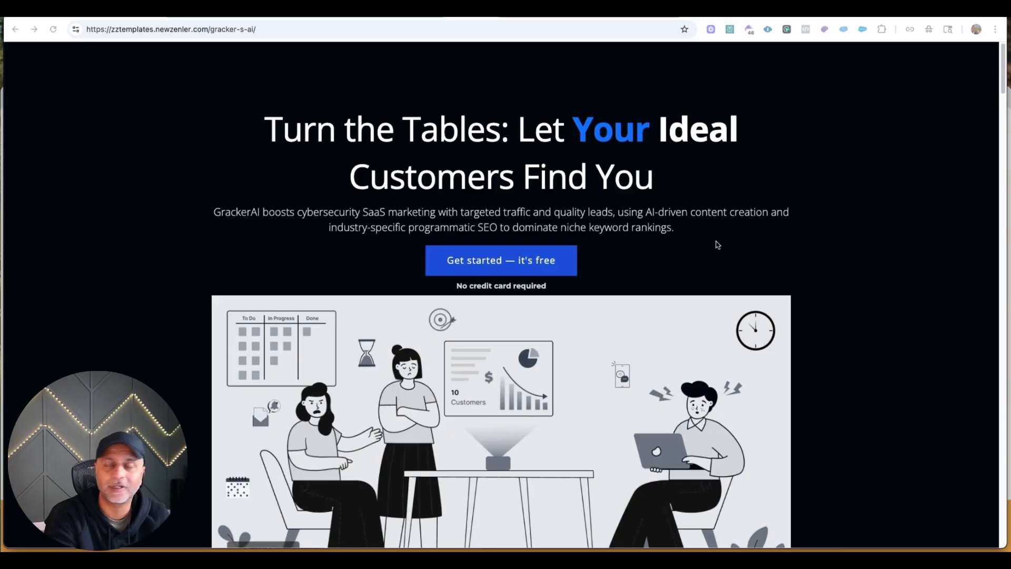
# Open the Gracker's AI page in the editor and copy the full code of its hero block without changing it.
pyautogui.scroll(-7, 717, 244)
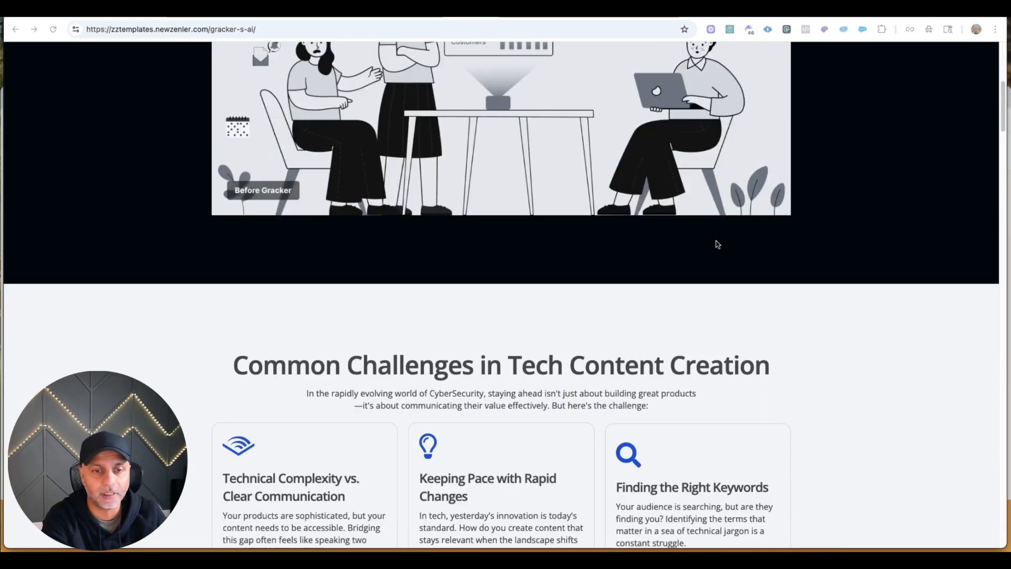
pyautogui.scroll(-20, 717, 245)
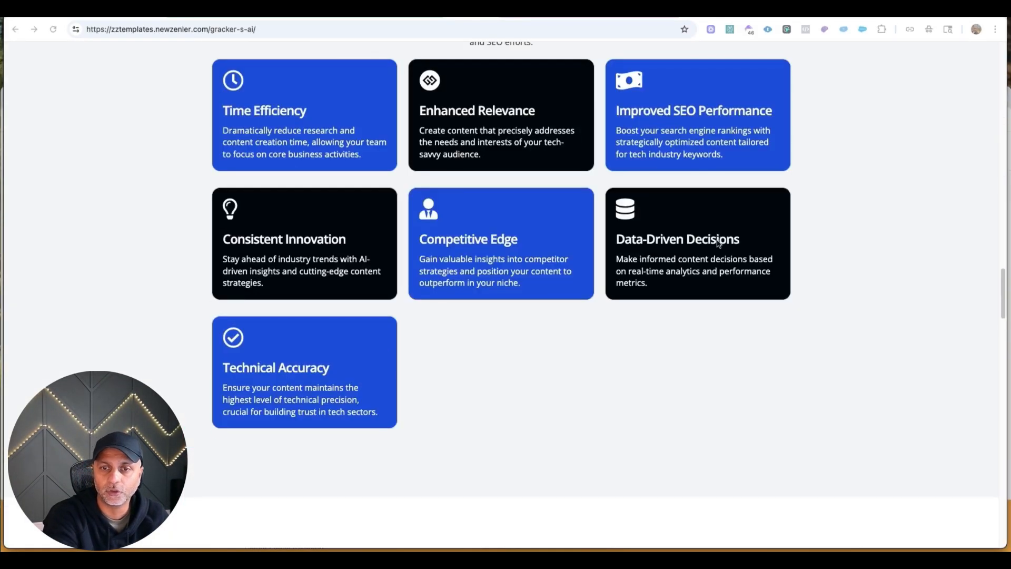
pyautogui.scroll(-20, 537, 90)
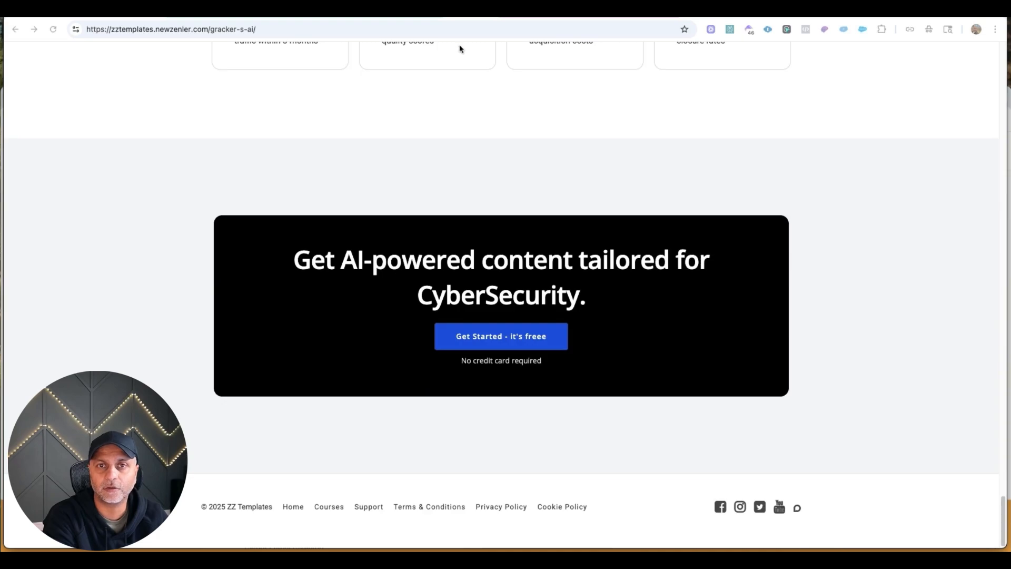
pyautogui.click(410, 10)
pyautogui.click(890, 221)
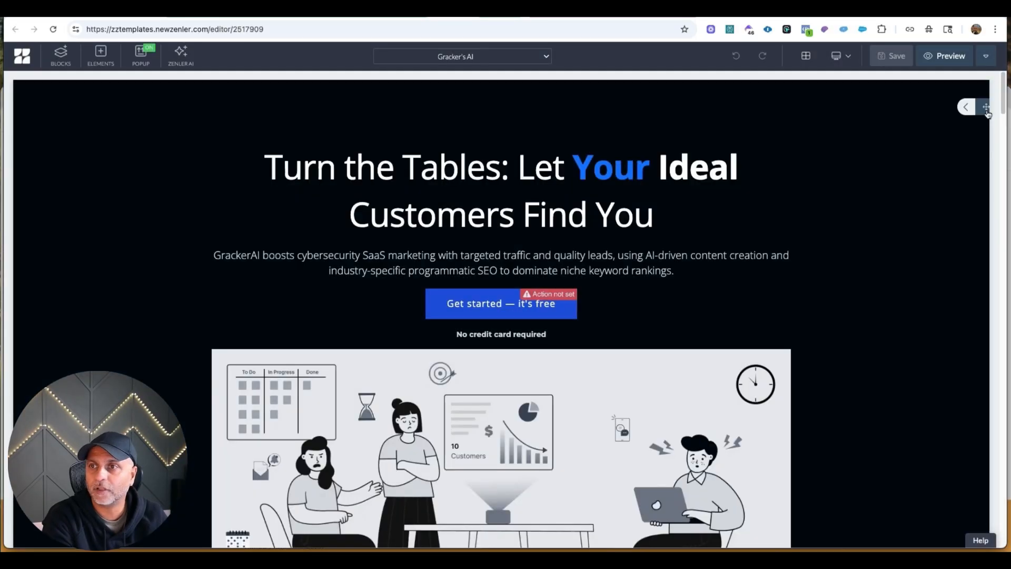
pyautogui.click(968, 105)
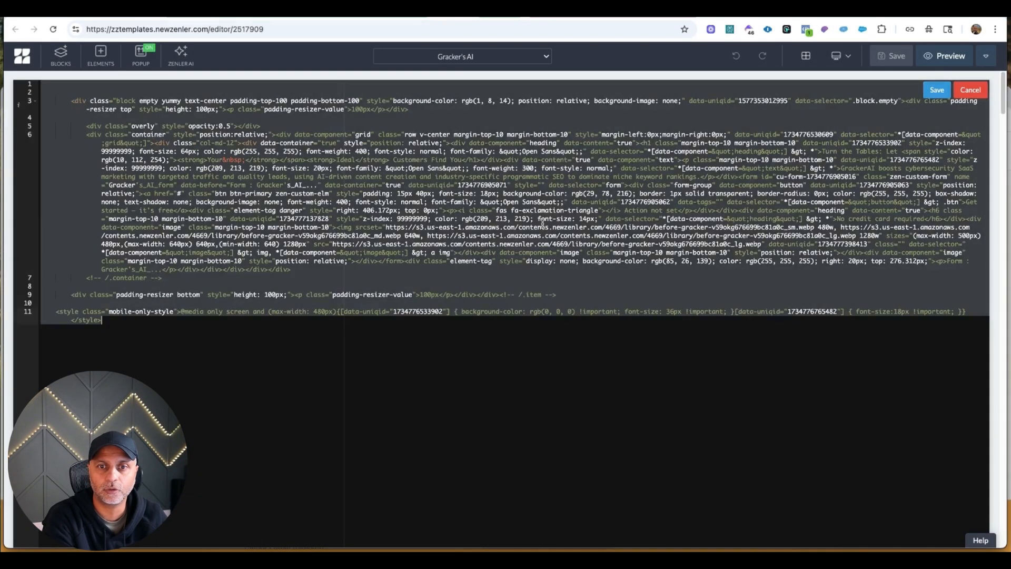
pyautogui.click(969, 91)
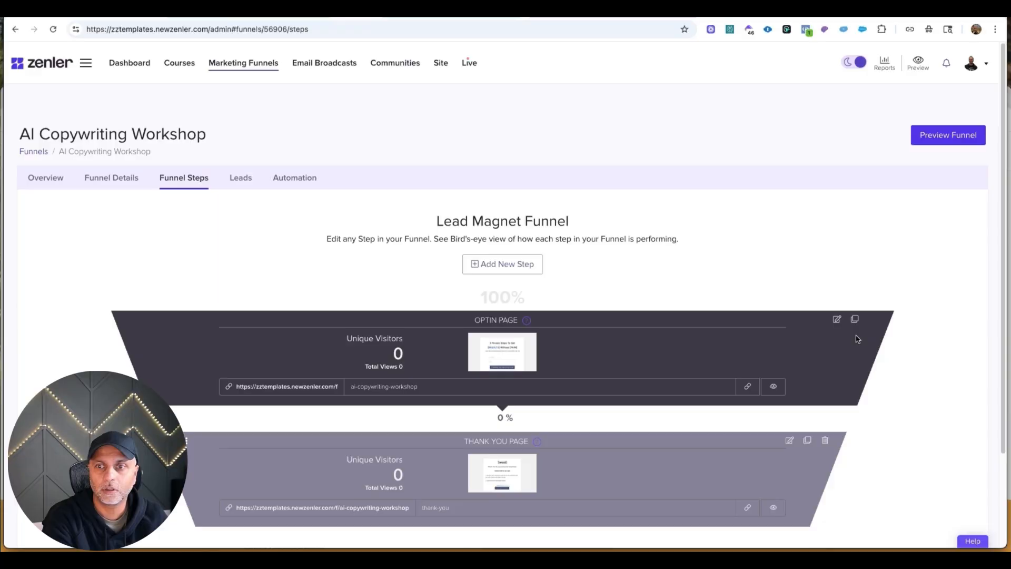
# Open the AI Copywriting Workshop opt-in page in the editor and replace its main block's code with the copied hero code.
pyautogui.click(837, 320)
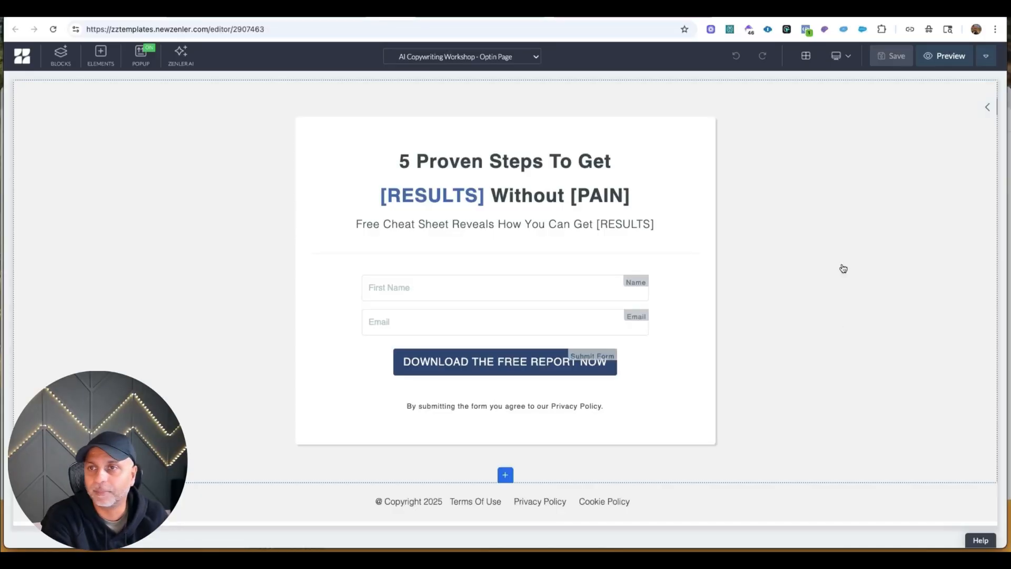
pyautogui.click(982, 108)
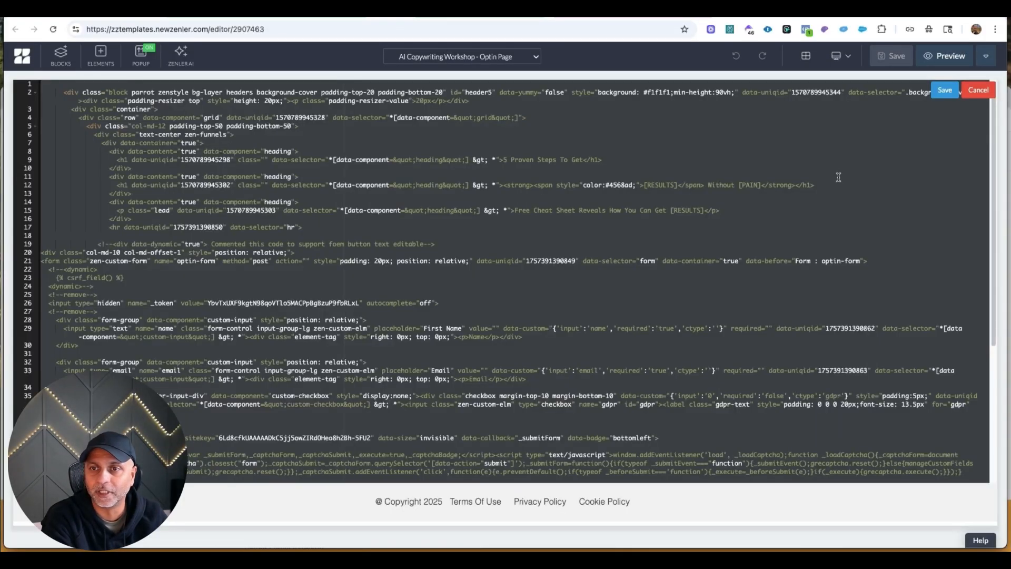
pyautogui.click(945, 90)
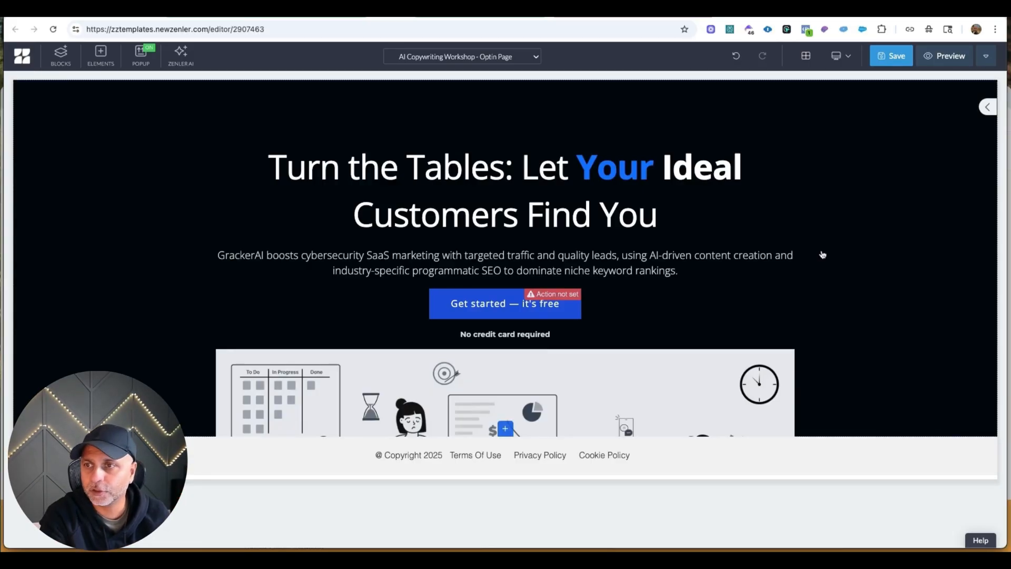
# Bring the remaining blocks of the Gracker's AI page into the opt-in page and save it with the SEO title Optin Page.
pyautogui.click(526, 10)
pyautogui.scroll(13, 896, 225)
pyautogui.scroll(20, 896, 227)
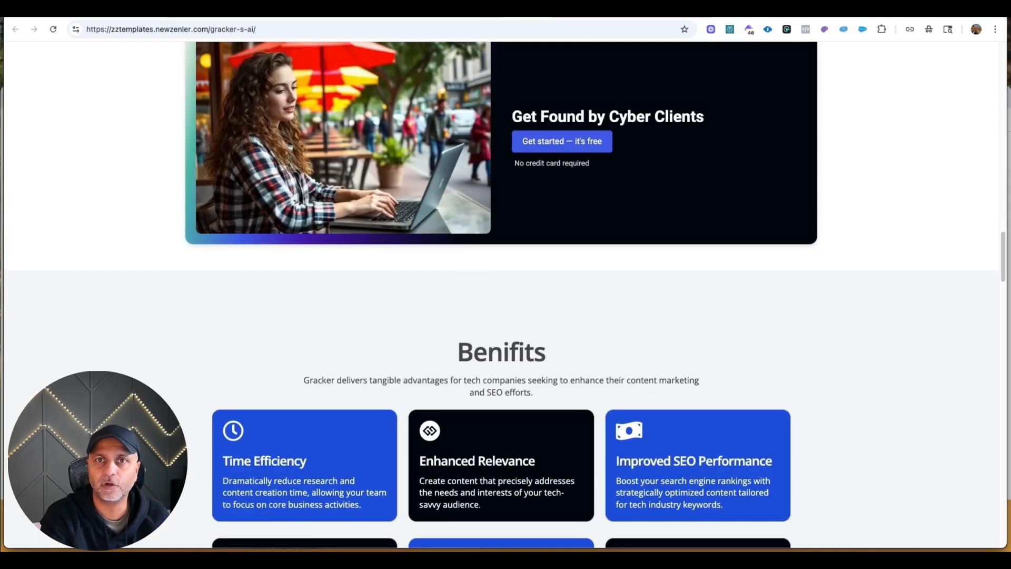
pyautogui.click(526, 11)
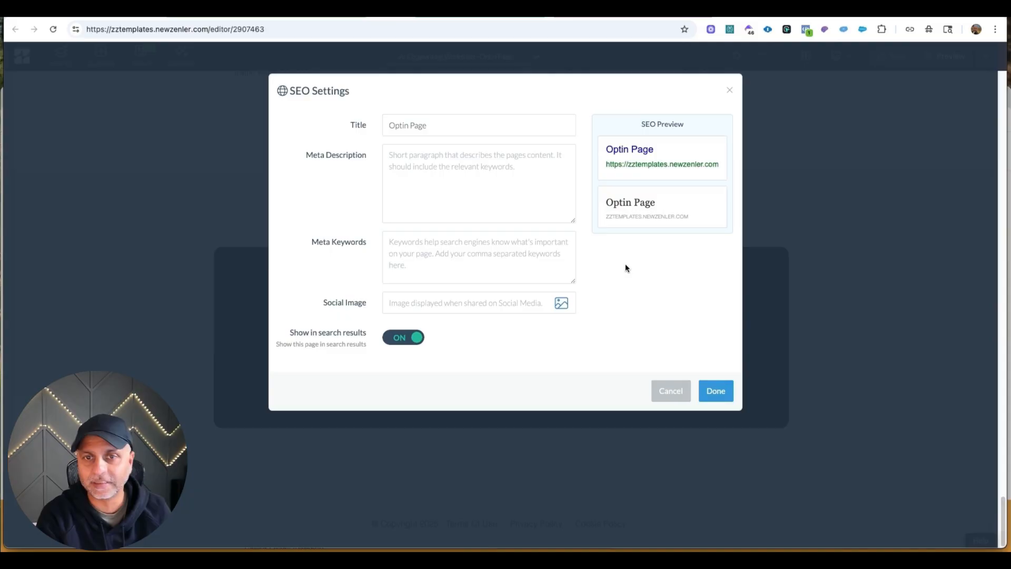
pyautogui.click(711, 391)
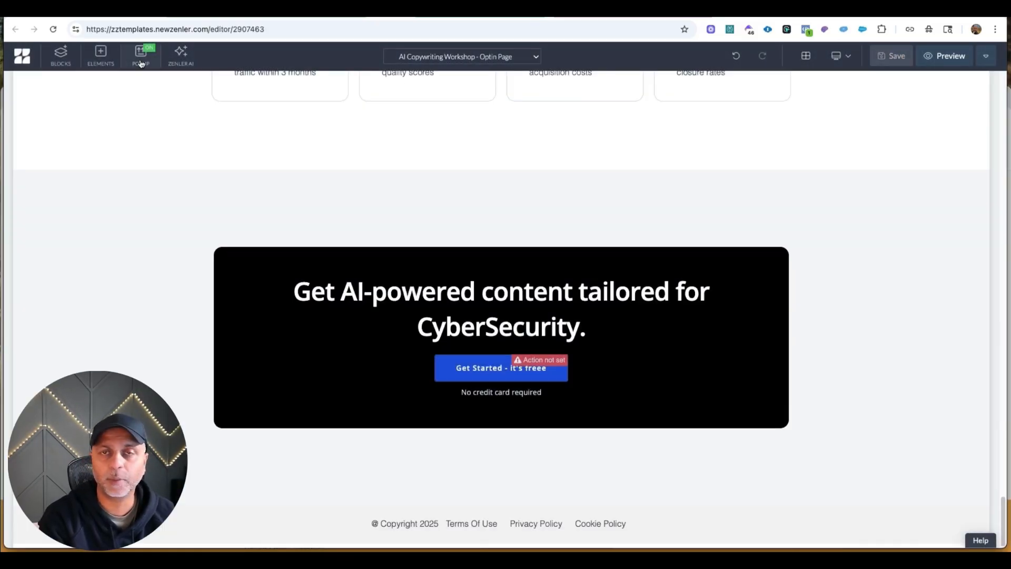
# Deactivate the opt-in page's newsletter popup and save the page.
pyautogui.click(140, 58)
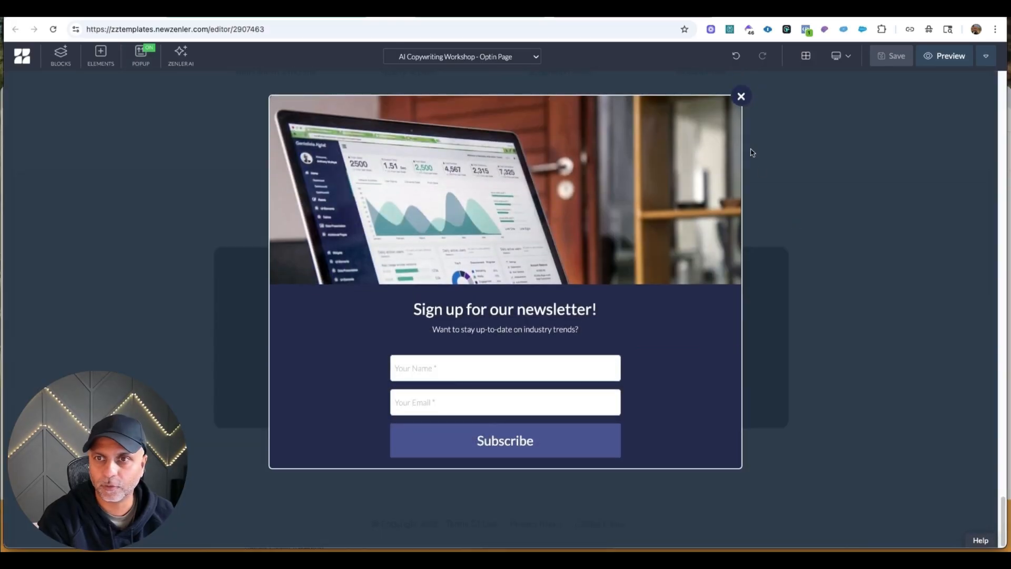
pyautogui.moveTo(280, 93)
pyautogui.click(322, 140)
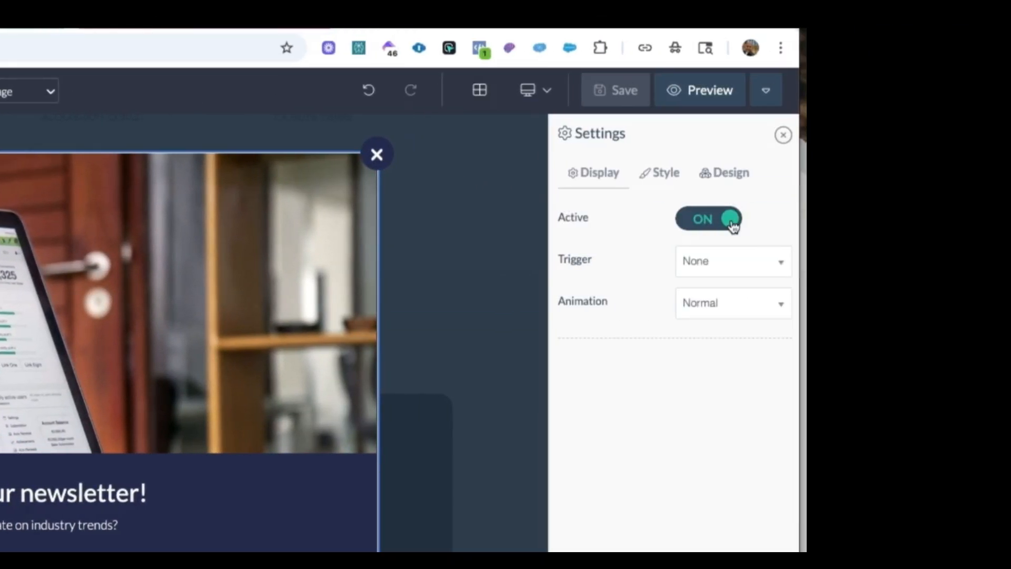
pyautogui.click(731, 220)
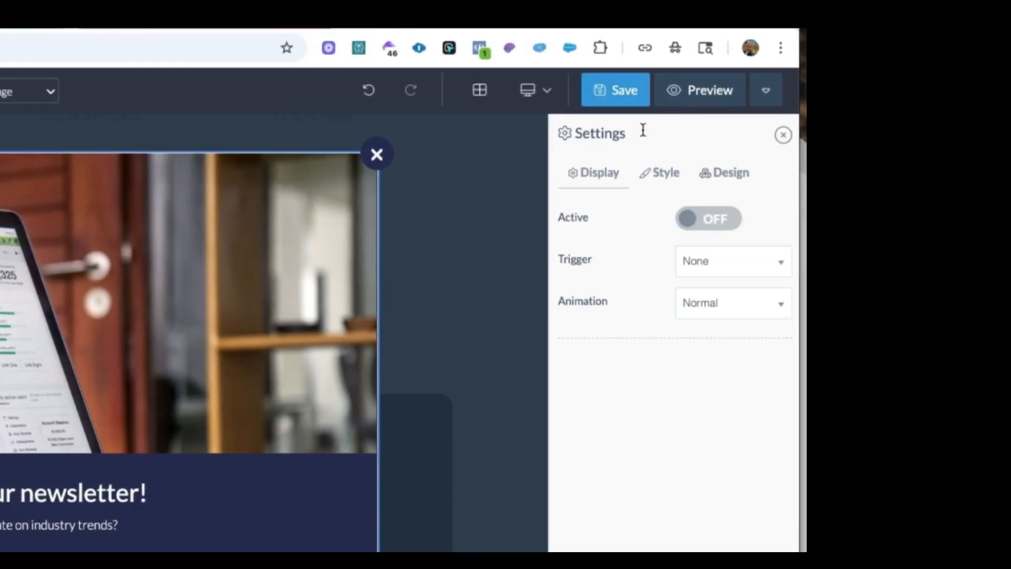
pyautogui.click(644, 97)
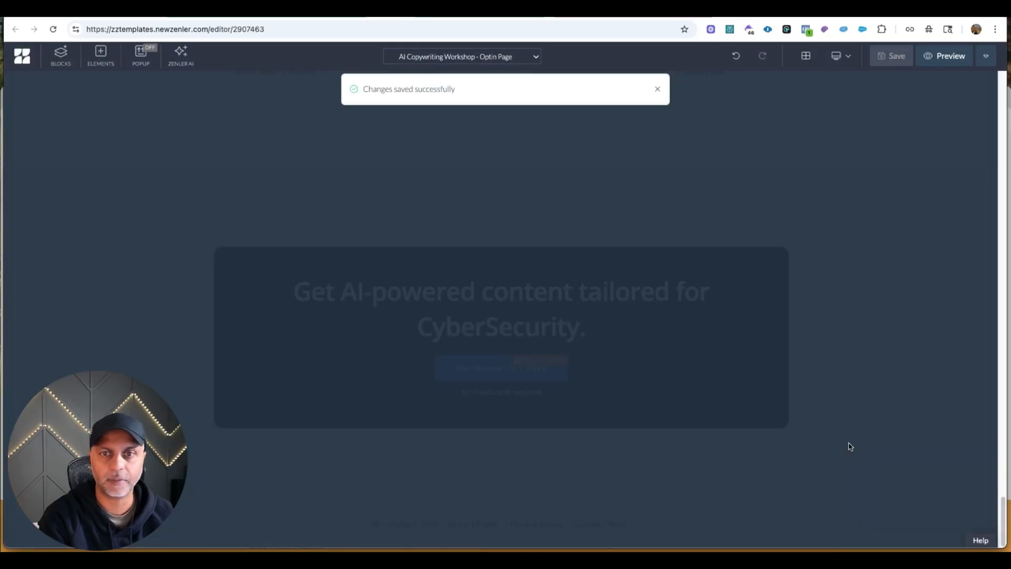
pyautogui.scroll(15, 876, 264)
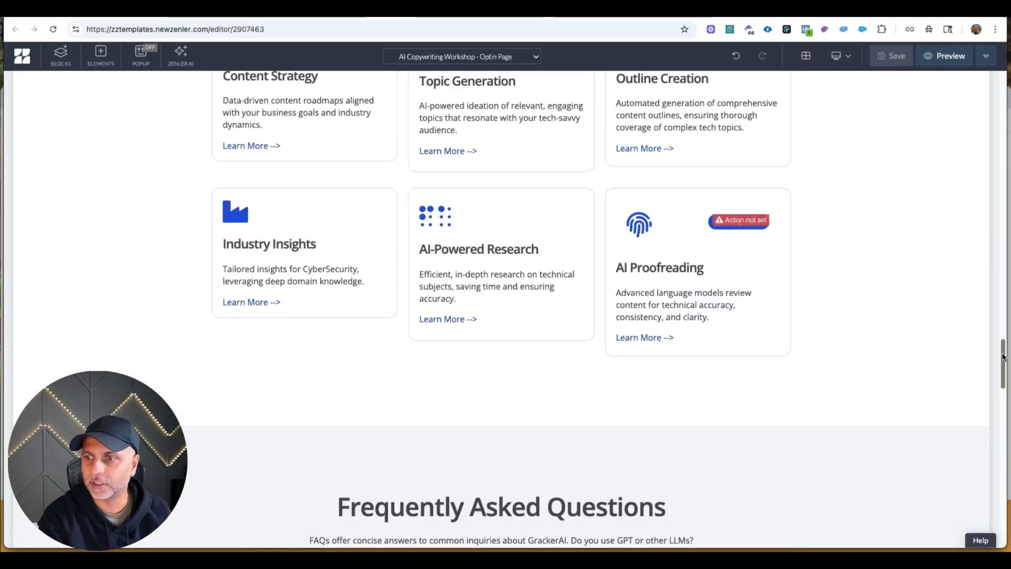
pyautogui.moveTo(1002, 356); pyautogui.dragTo(995, 77)
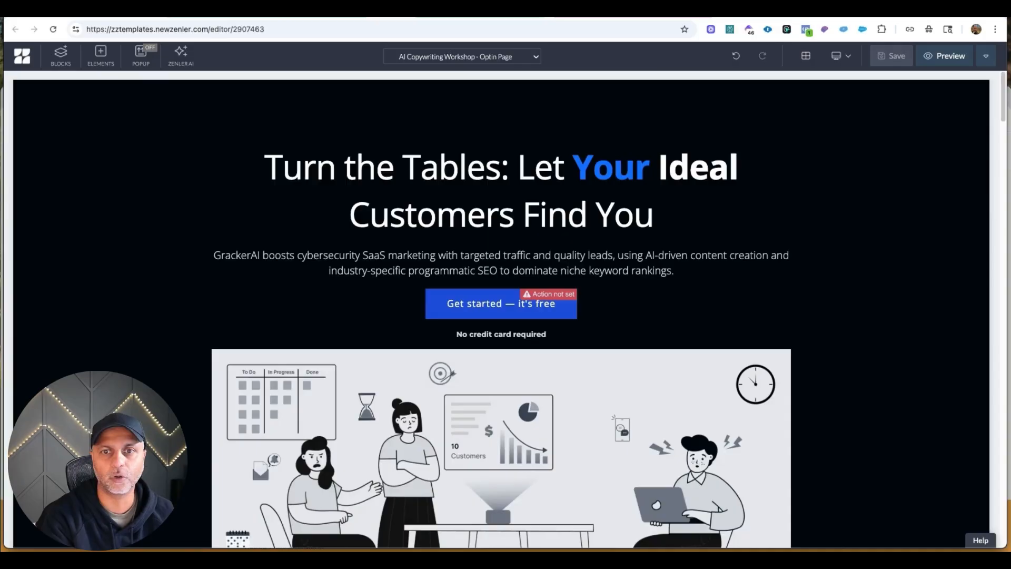
# Switch to the Miro board and review the Opt-in page, Email and PDF/File stages of the lead magnet flow.
pyautogui.hotkey('ctrl', 'Tab')
pyautogui.click(392, 196)
pyautogui.click(532, 228)
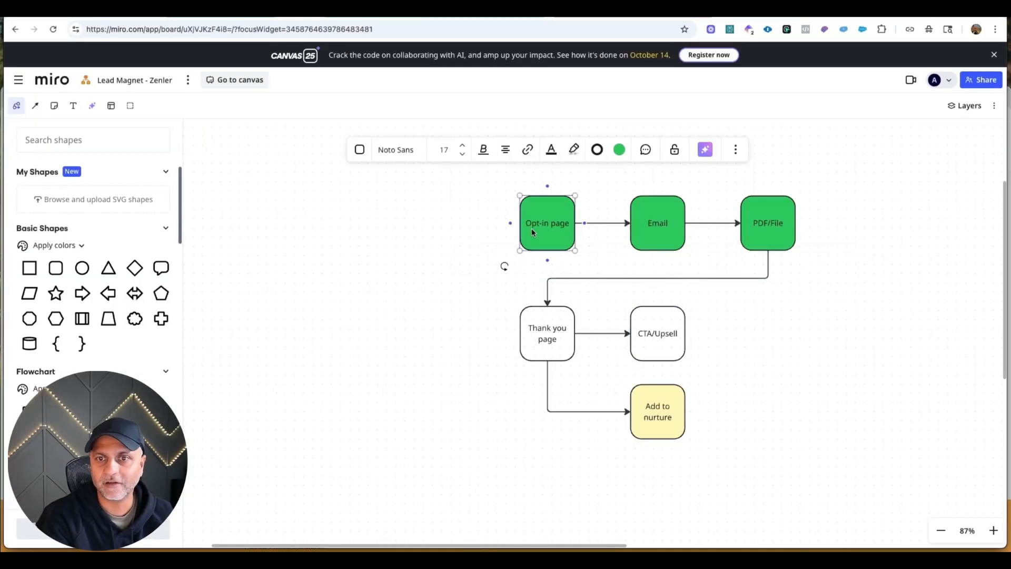
pyautogui.click(665, 205)
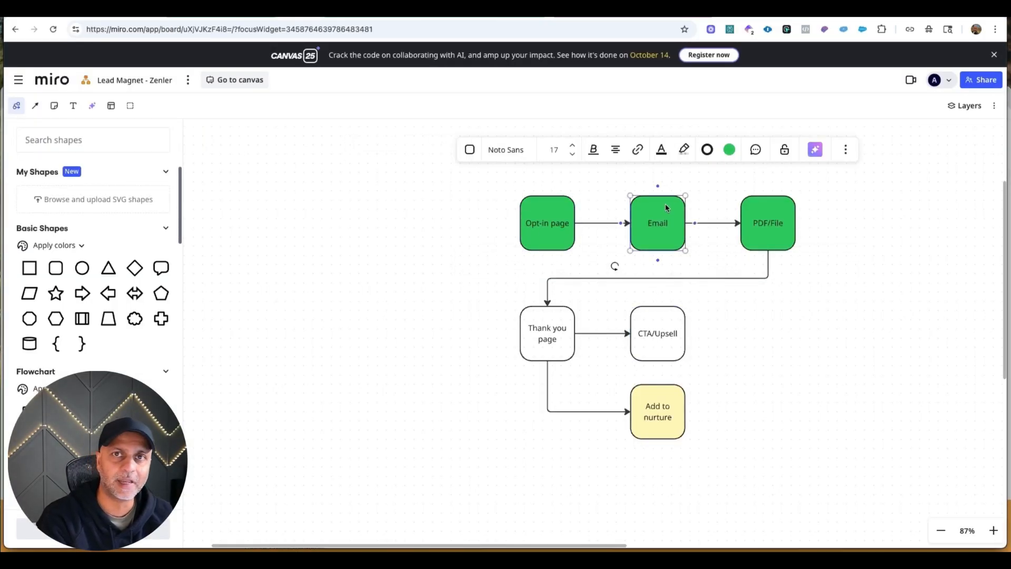
pyautogui.click(791, 223)
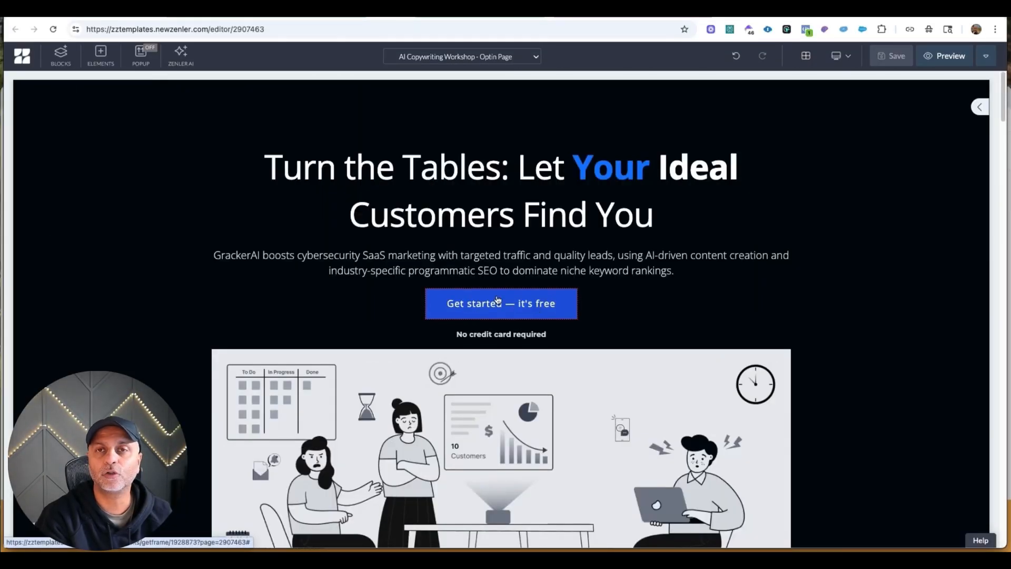
# Return to the opt-in page in the Zenler editor and add a Form element above the hero's Get started button.
pyautogui.click(497, 302)
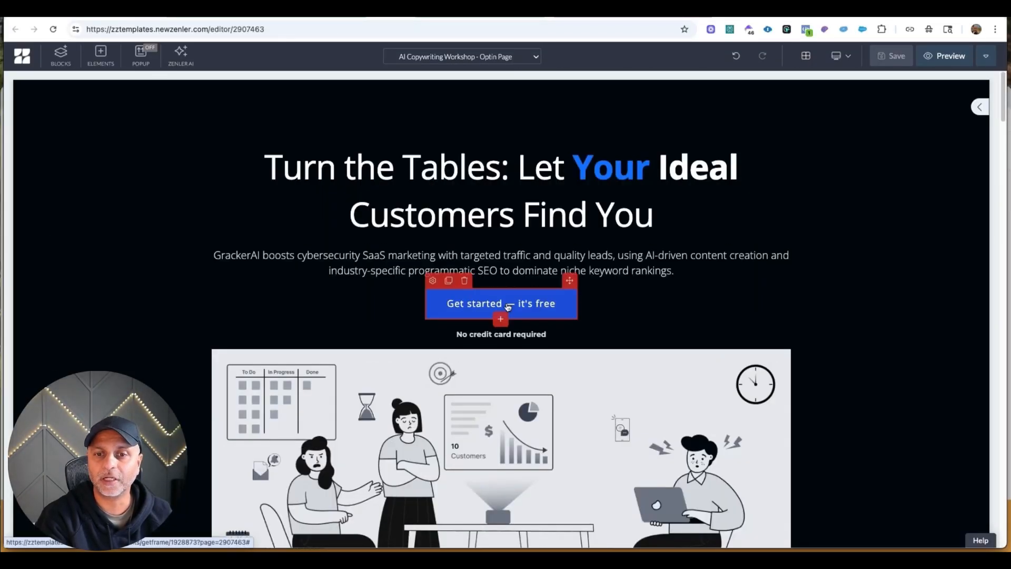
pyautogui.scroll(-4, 504, 302)
pyautogui.scroll(-20, 504, 304)
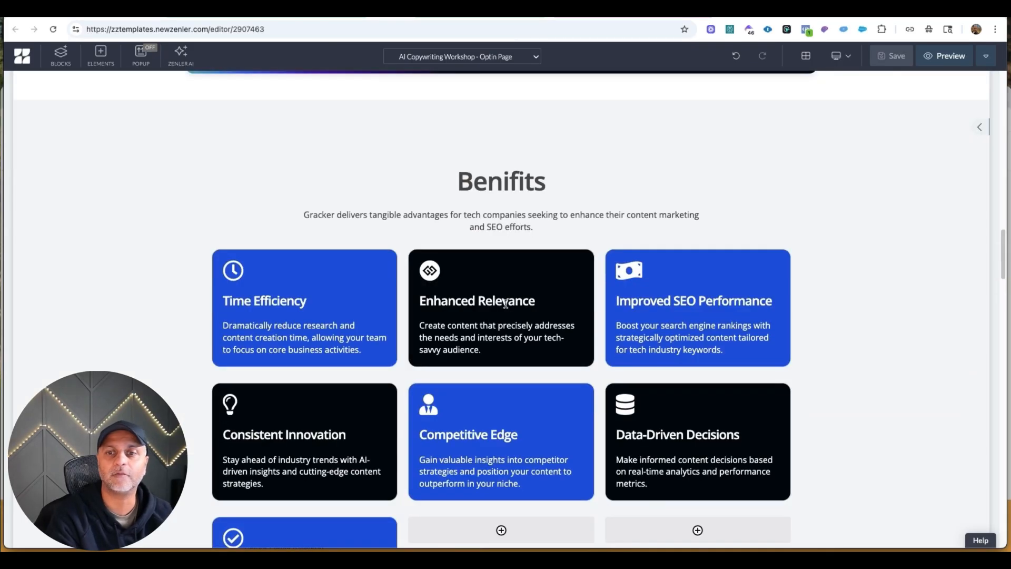
pyautogui.scroll(-20, 506, 304)
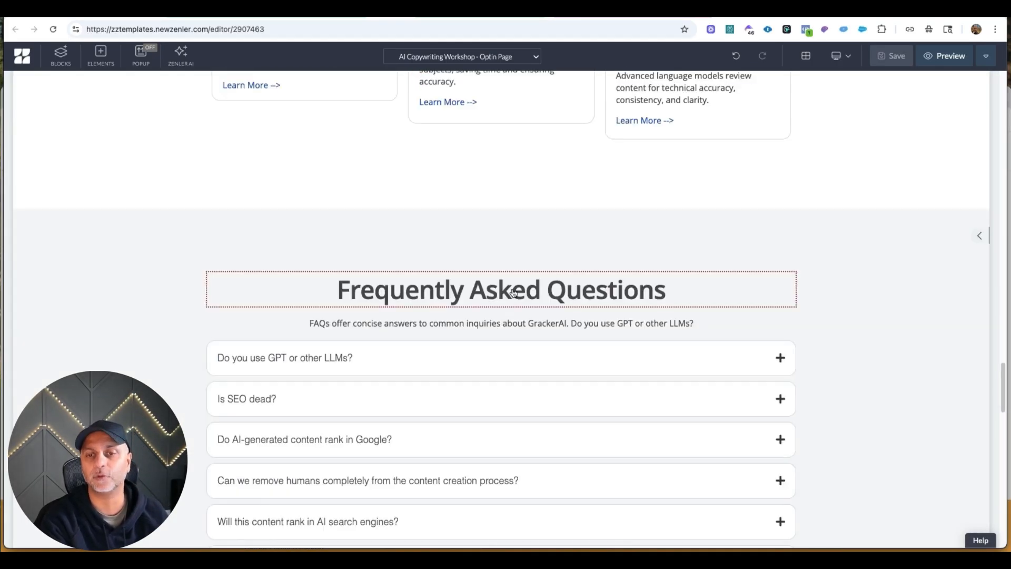
pyautogui.scroll(20, 515, 292)
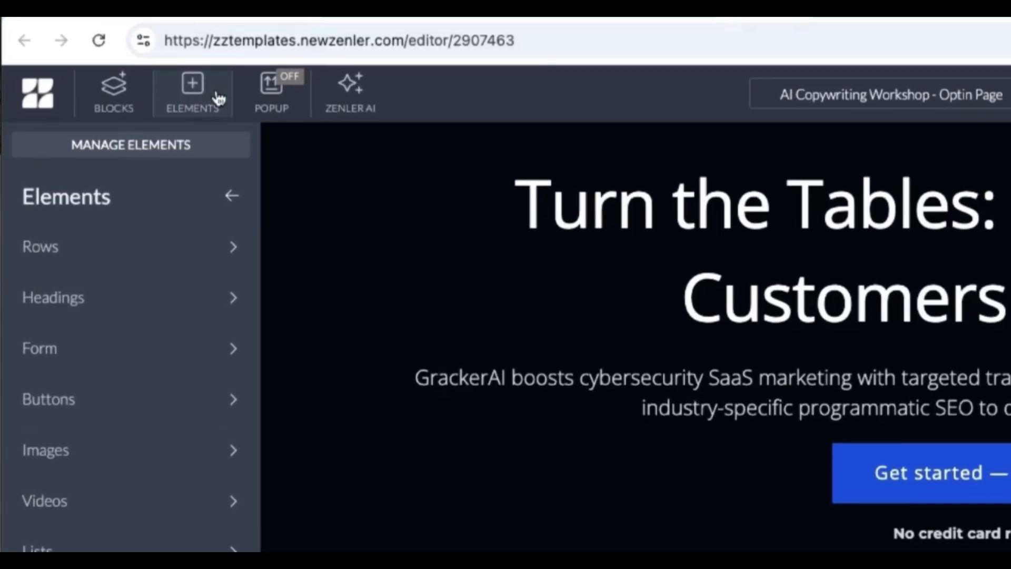
pyautogui.click(231, 350)
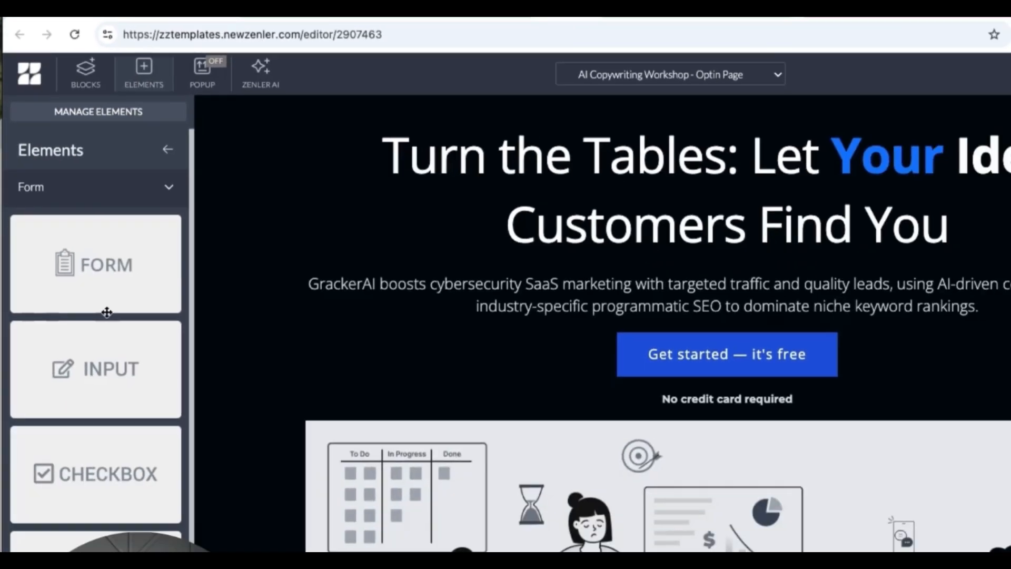
pyautogui.scroll(-2, 138, 421)
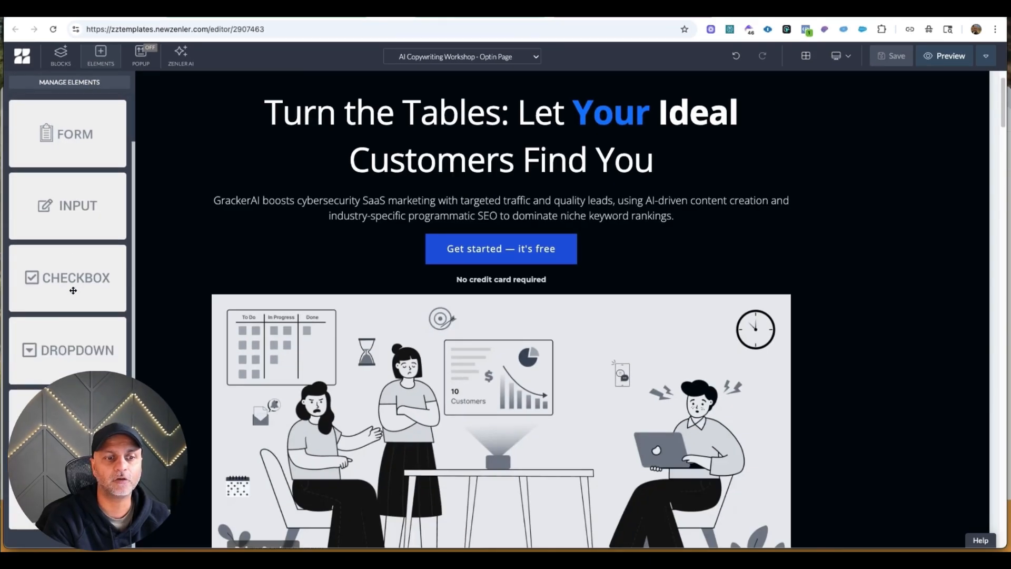
pyautogui.scroll(2, 73, 290)
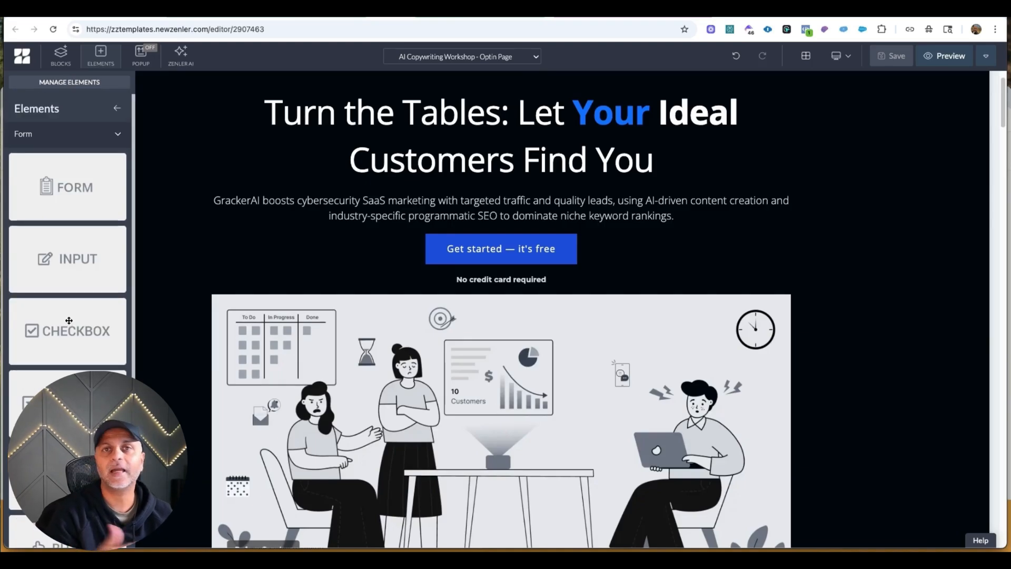
pyautogui.moveTo(59, 190); pyautogui.dragTo(520, 242)
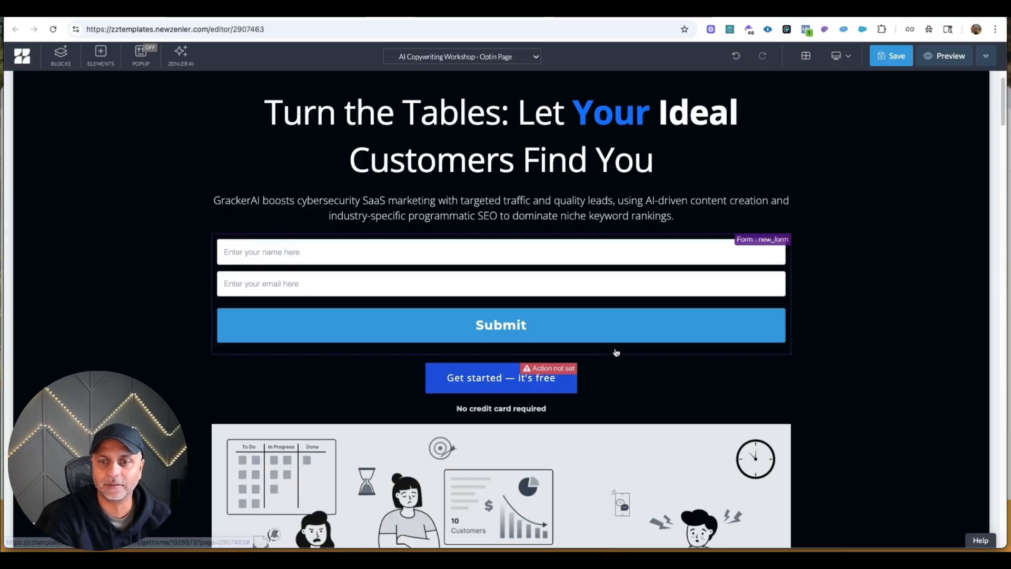
pyautogui.click(615, 351)
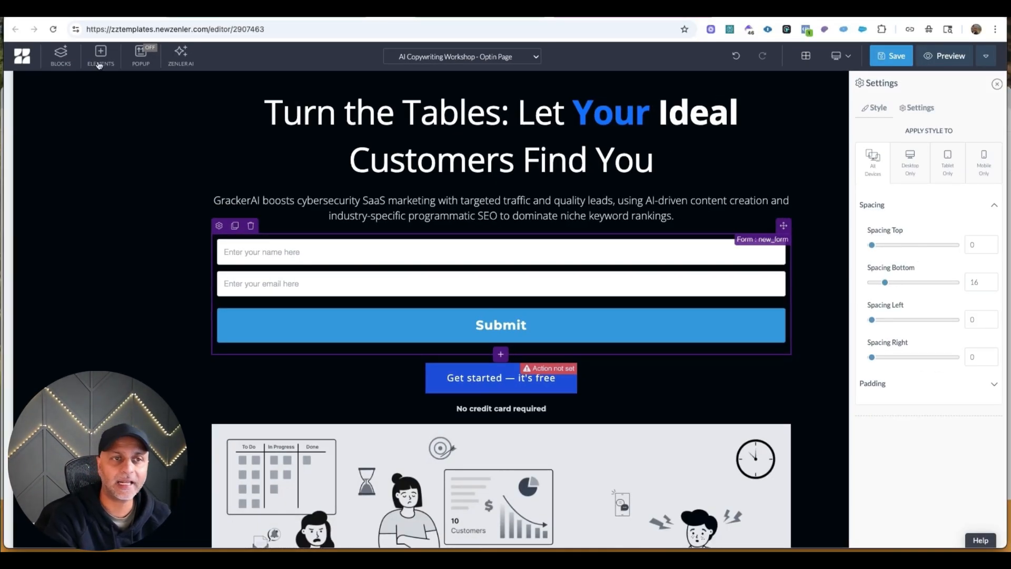
# Insert an empty row with three equal columns between the hero's description and the form.
pyautogui.click(100, 62)
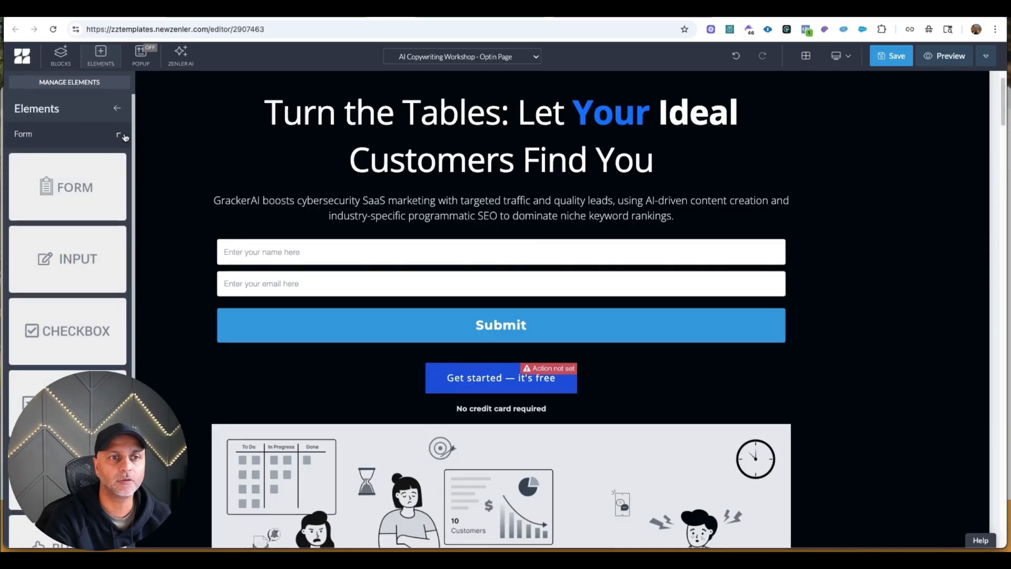
pyautogui.click(116, 134)
pyautogui.click(120, 141)
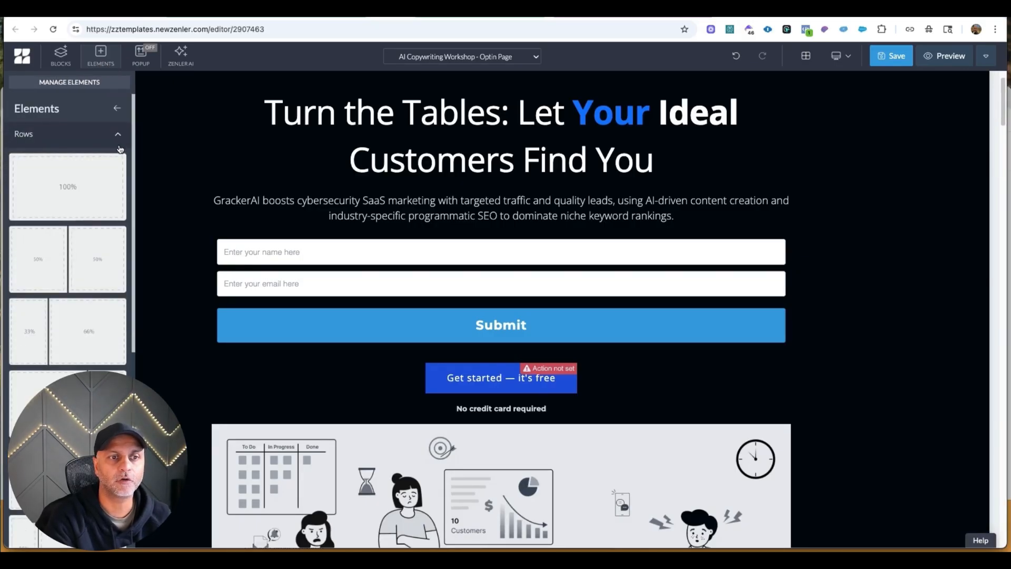
pyautogui.scroll(-5, 79, 257)
pyautogui.moveTo(78, 257); pyautogui.dragTo(436, 269)
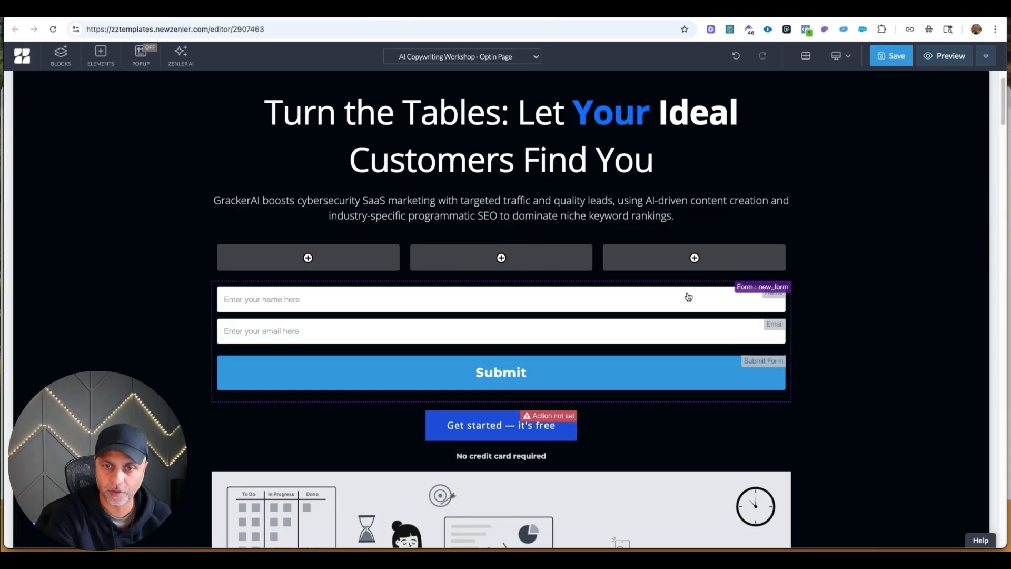
# Move the whole form into the middle column of the three-column row.
pyautogui.click(720, 293)
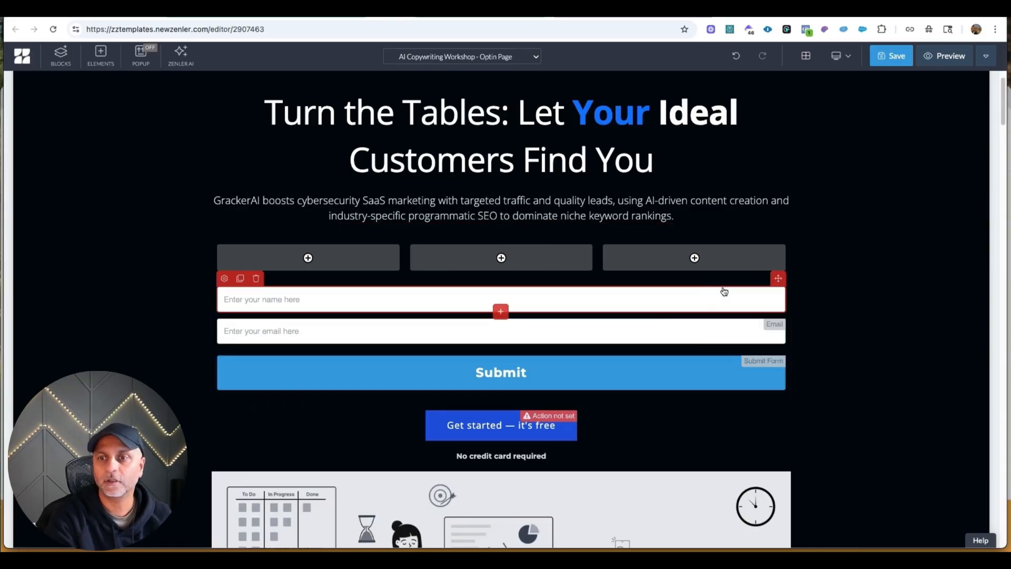
pyautogui.click(647, 398)
pyautogui.moveTo(784, 273); pyautogui.dragTo(553, 253)
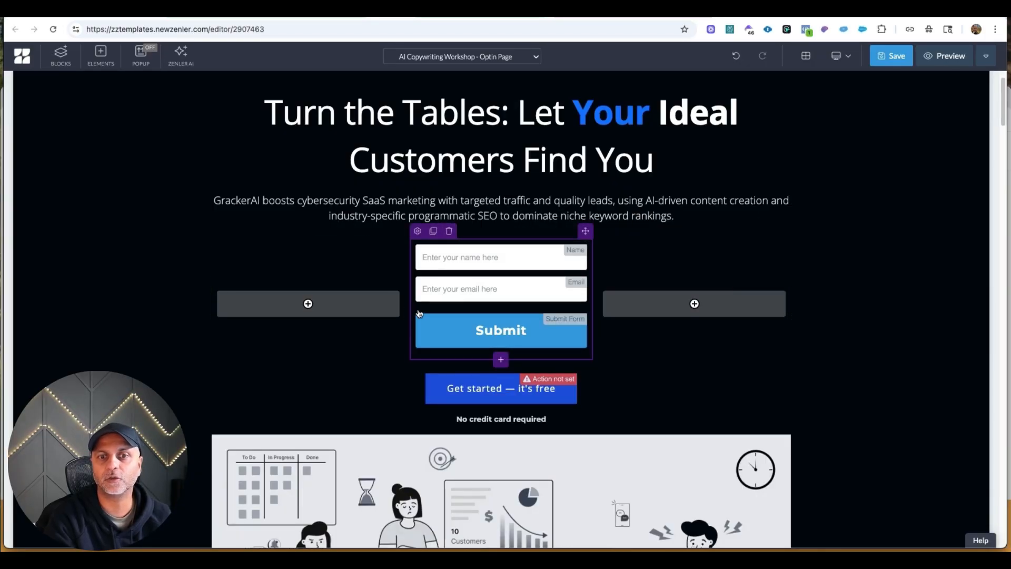
# Widen the form's middle column evenly on both sides and delete the Get started button below the row.
pyautogui.moveTo(406, 305); pyautogui.dragTo(307, 304)
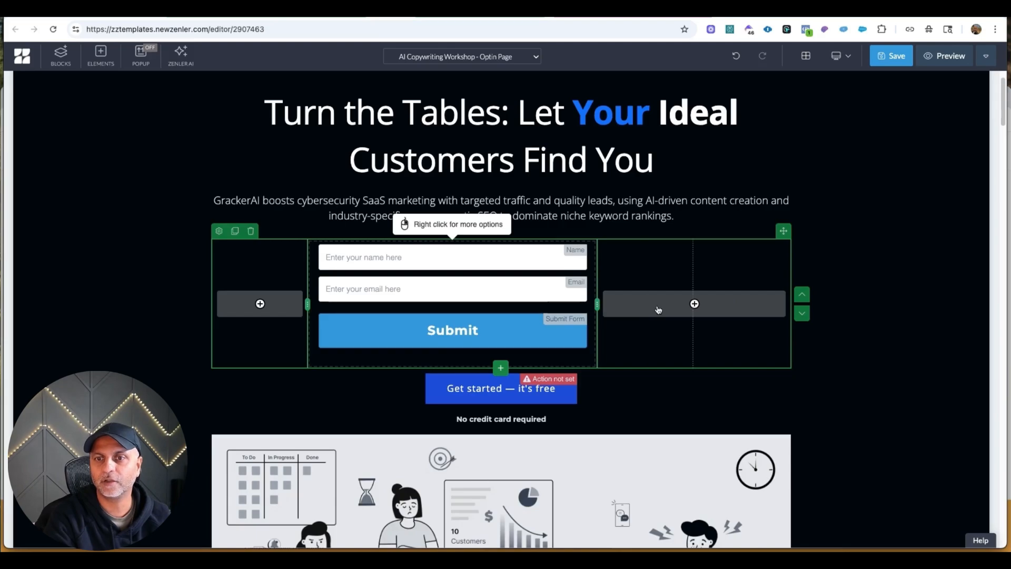
pyautogui.moveTo(596, 304); pyautogui.dragTo(646, 303)
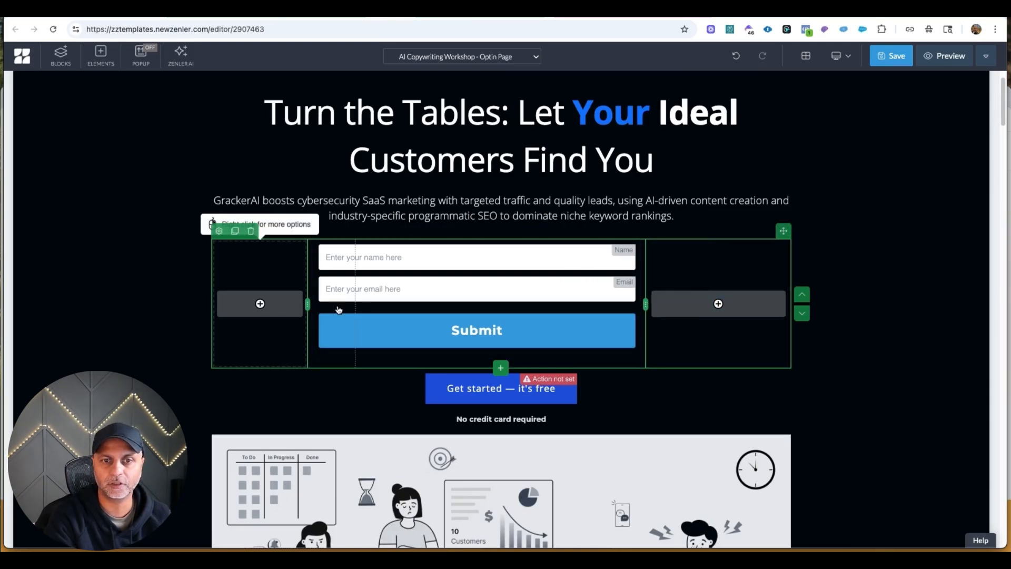
pyautogui.moveTo(339, 309); pyautogui.dragTo(354, 309)
pyautogui.click(464, 366)
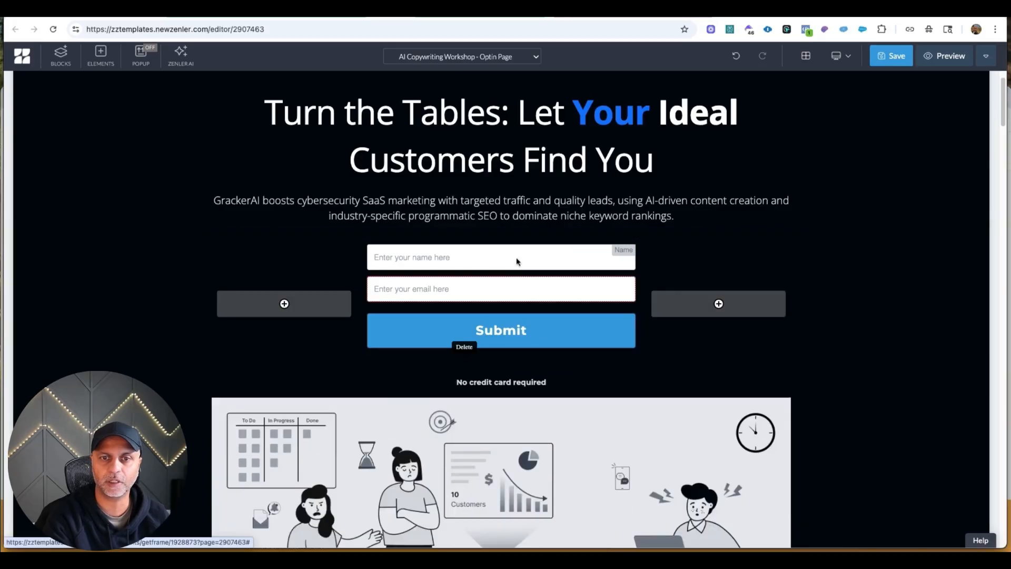
# Check the form's style and general settings, and delete the name field from the form.
pyautogui.click(370, 234)
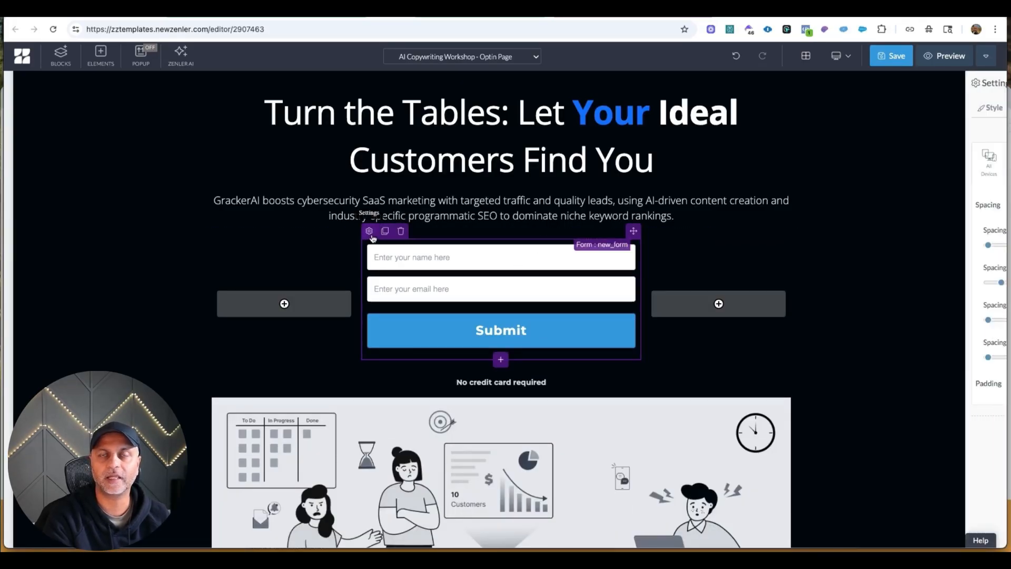
pyautogui.click(913, 108)
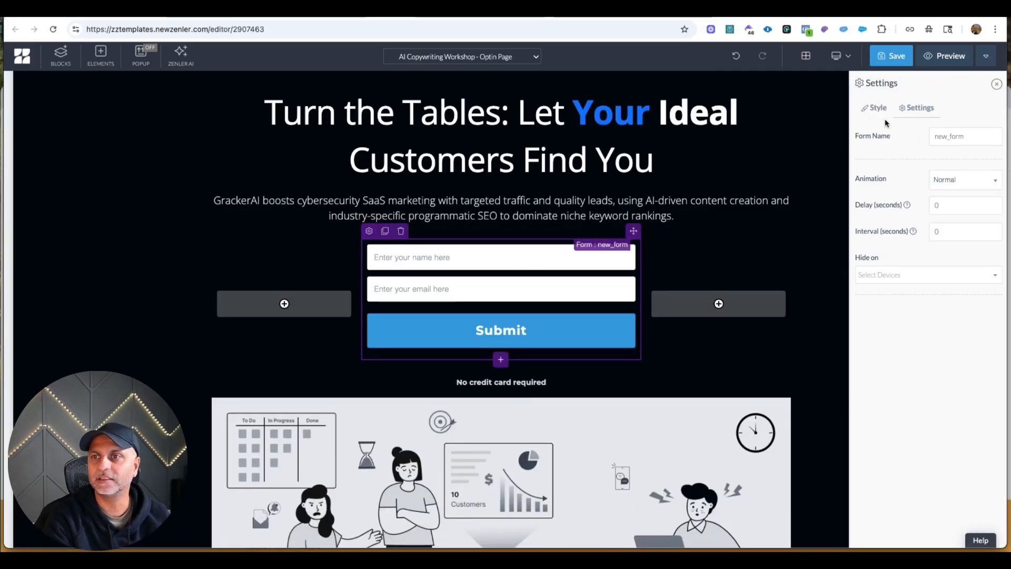
pyautogui.click(875, 107)
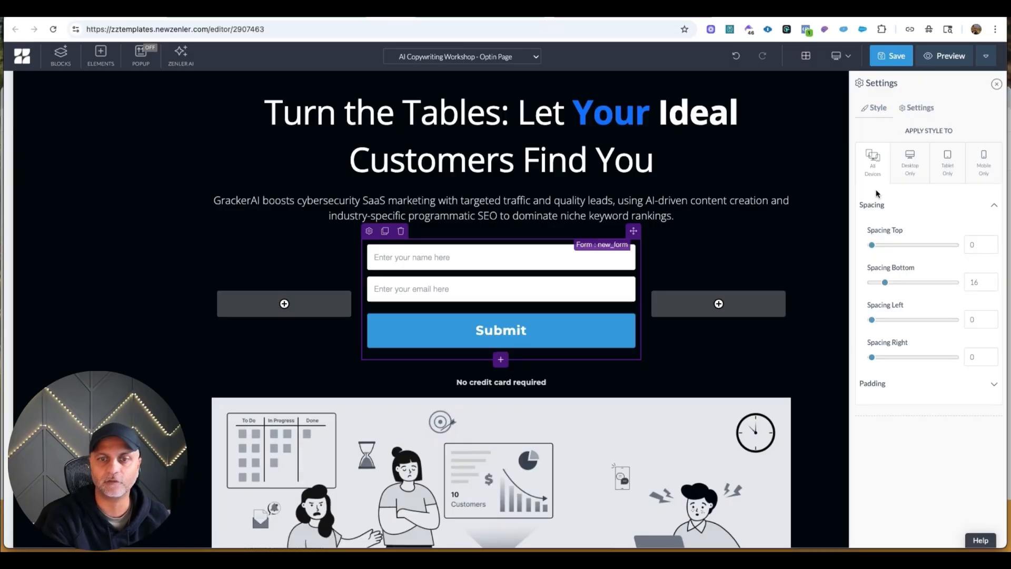
pyautogui.click(914, 114)
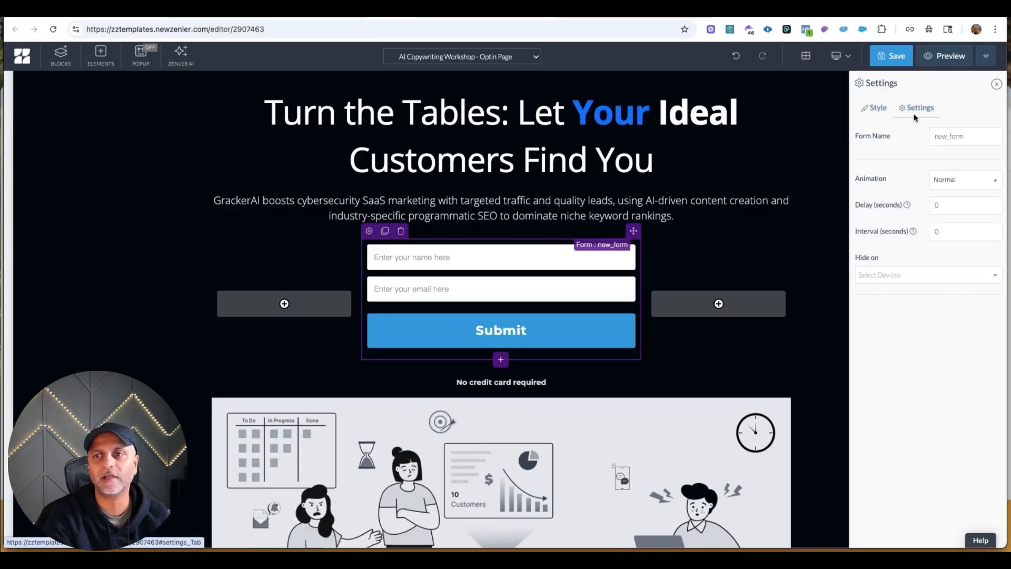
pyautogui.click(487, 263)
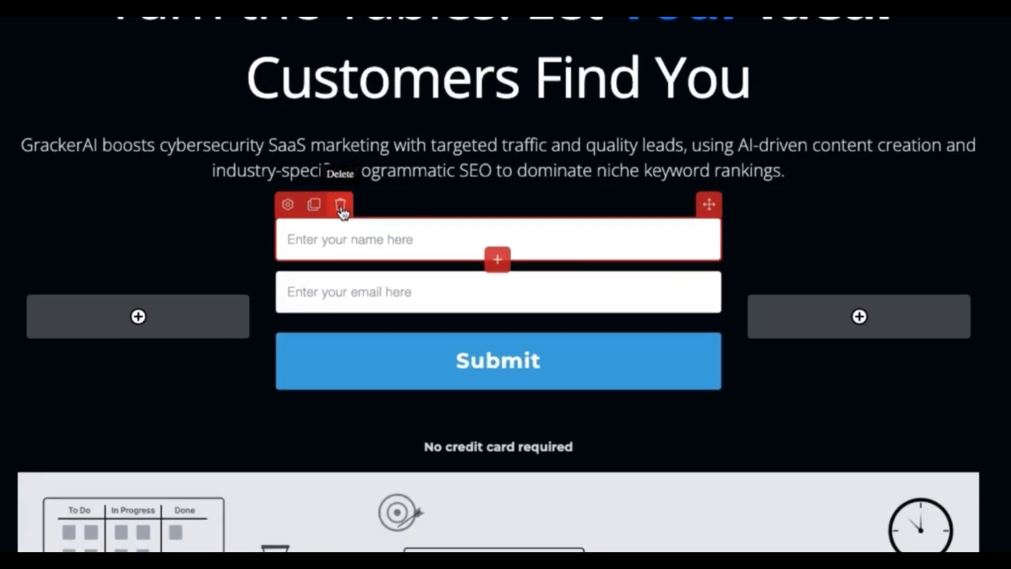
pyautogui.click(340, 210)
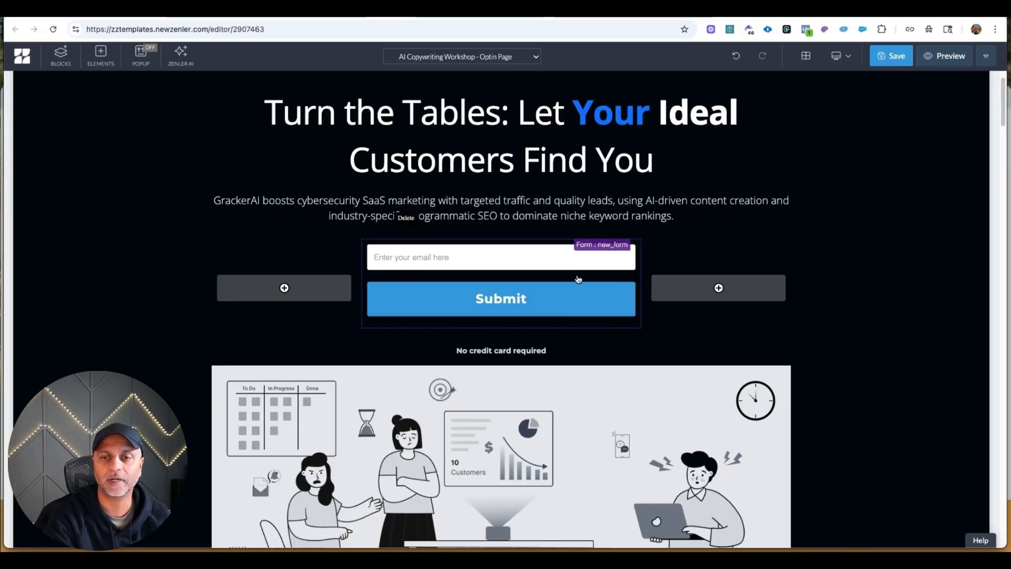
# Open the hero form's Submit button settings and set its action to Submit Form.
pyautogui.click(492, 278)
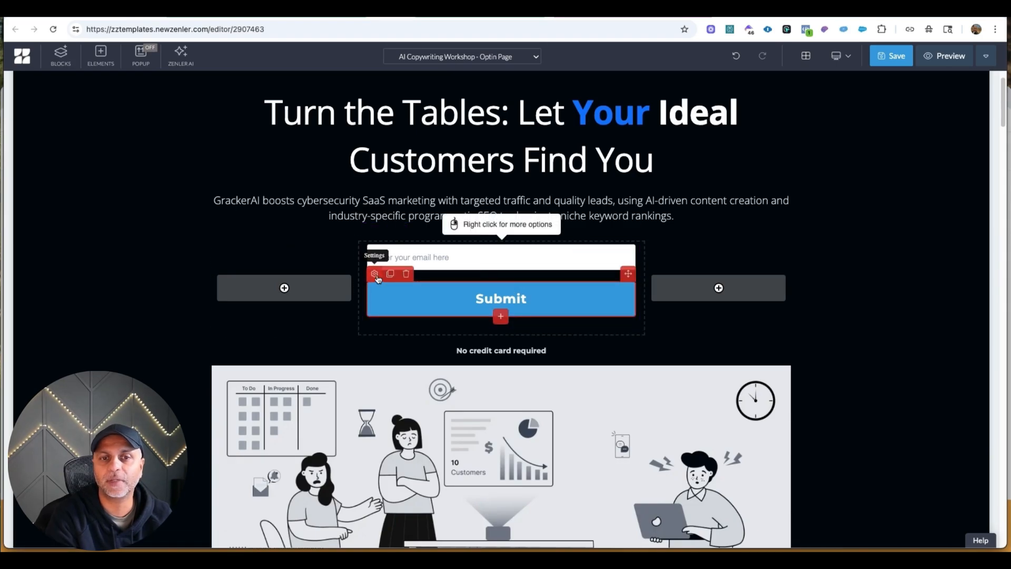
pyautogui.click(375, 274)
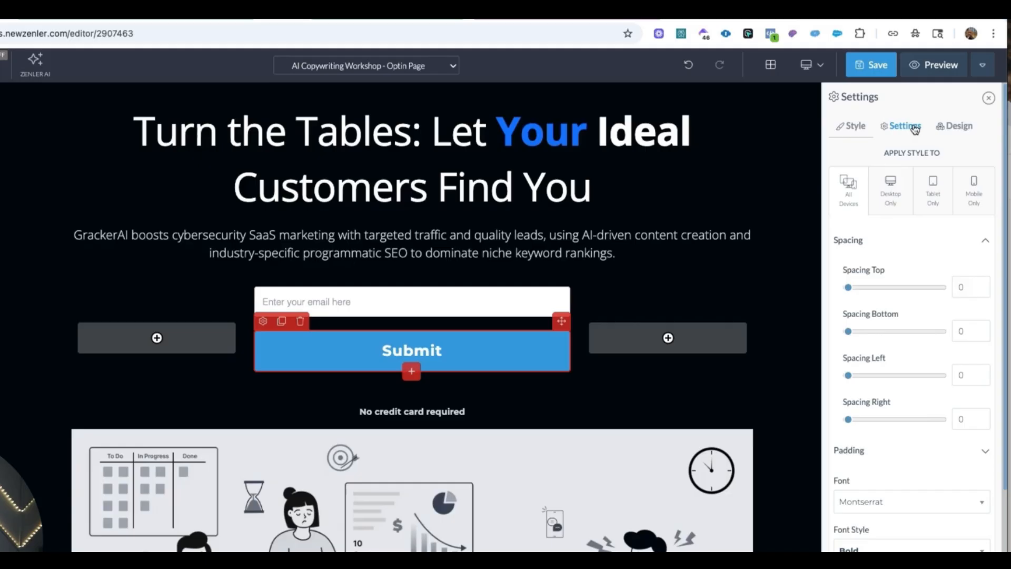
pyautogui.click(927, 109)
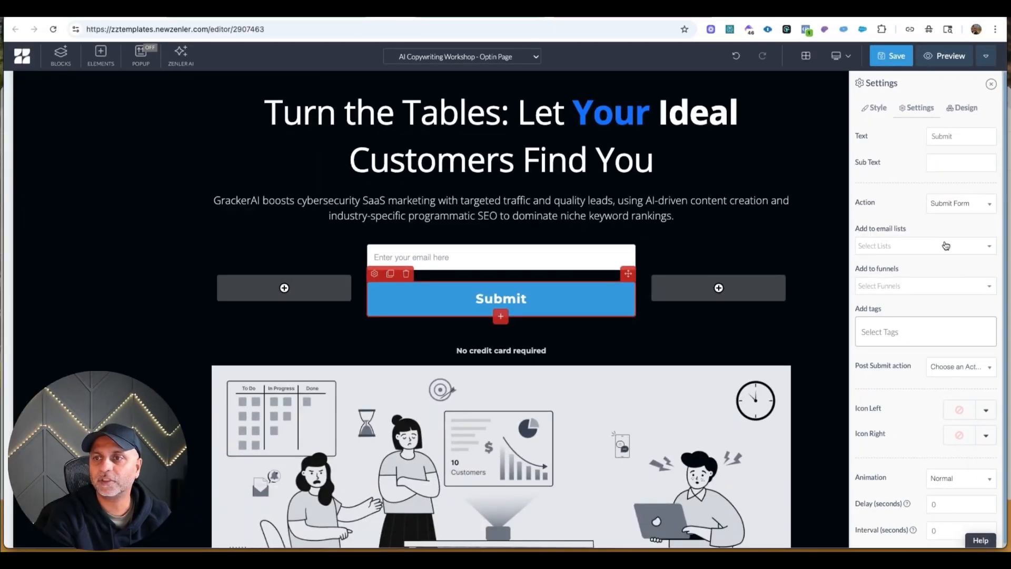
pyautogui.scroll(-1, 944, 192)
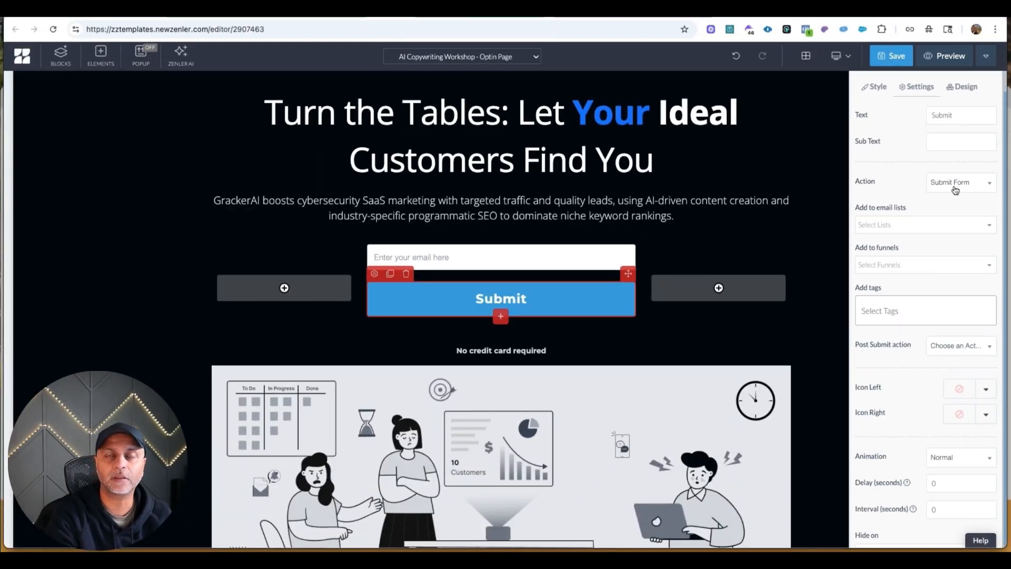
pyautogui.click(956, 190)
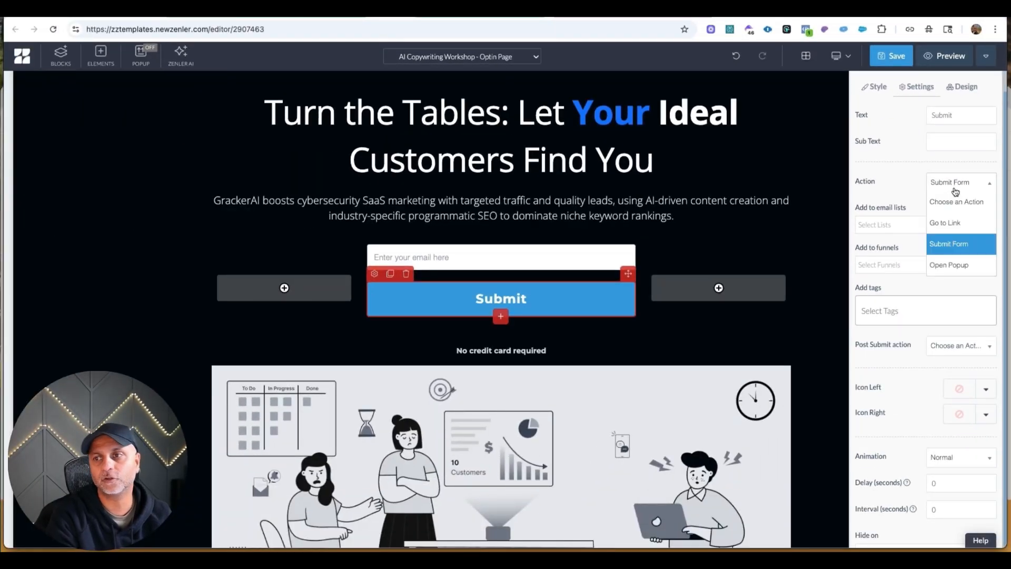
pyautogui.click(965, 245)
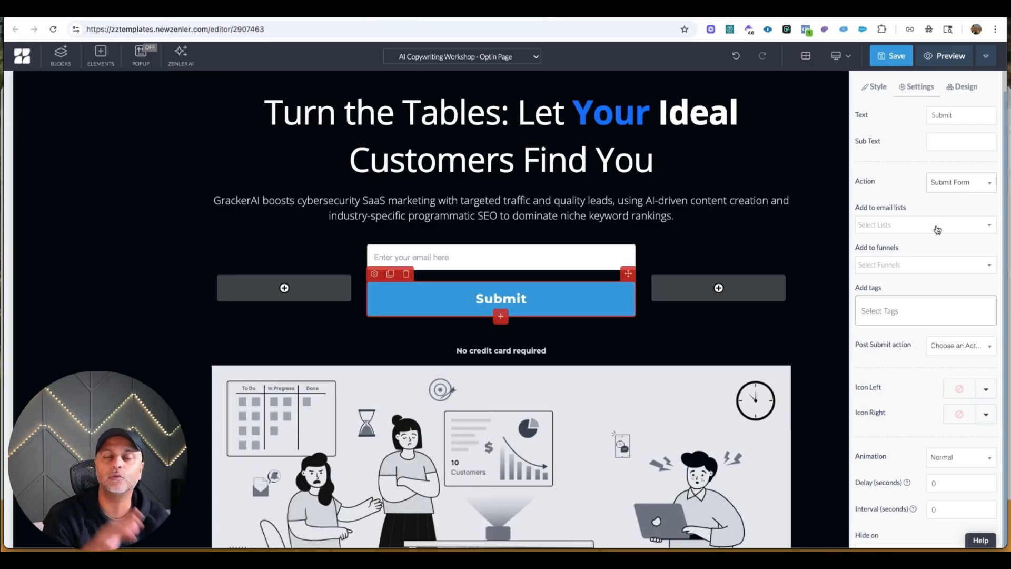
# Check the funnels available for the Submit button and add the tag 5day-ai-challenge to it.
pyautogui.click(911, 268)
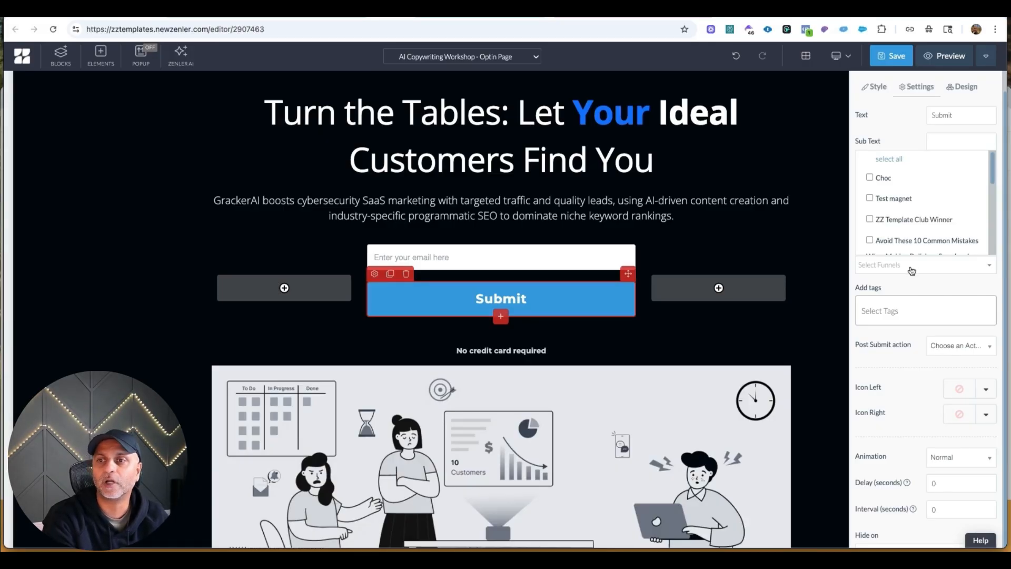
pyautogui.moveTo(992, 168); pyautogui.dragTo(989, 231)
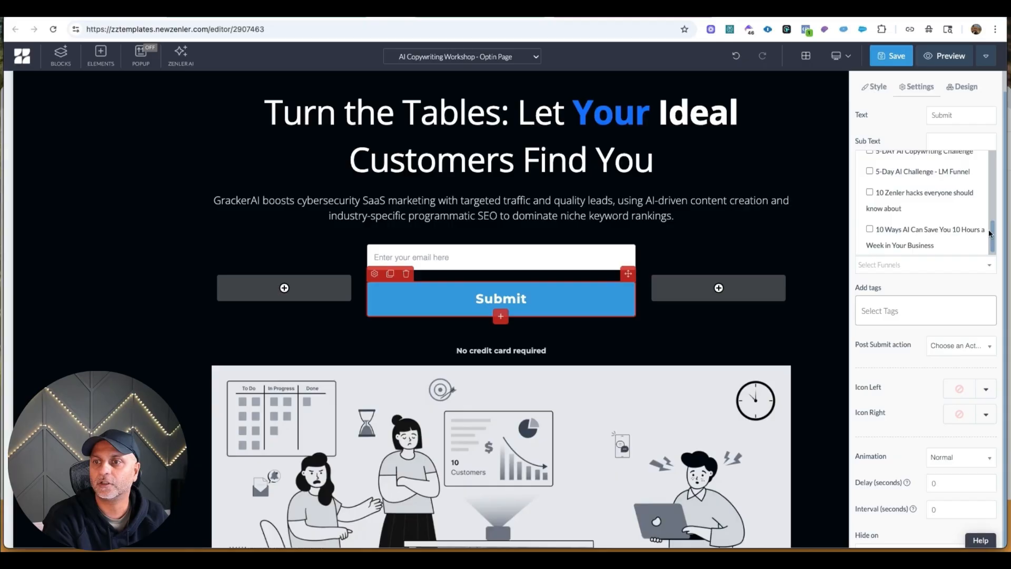
pyautogui.scroll(1, 962, 218)
pyautogui.scroll(5, 963, 218)
pyautogui.scroll(-2, 930, 199)
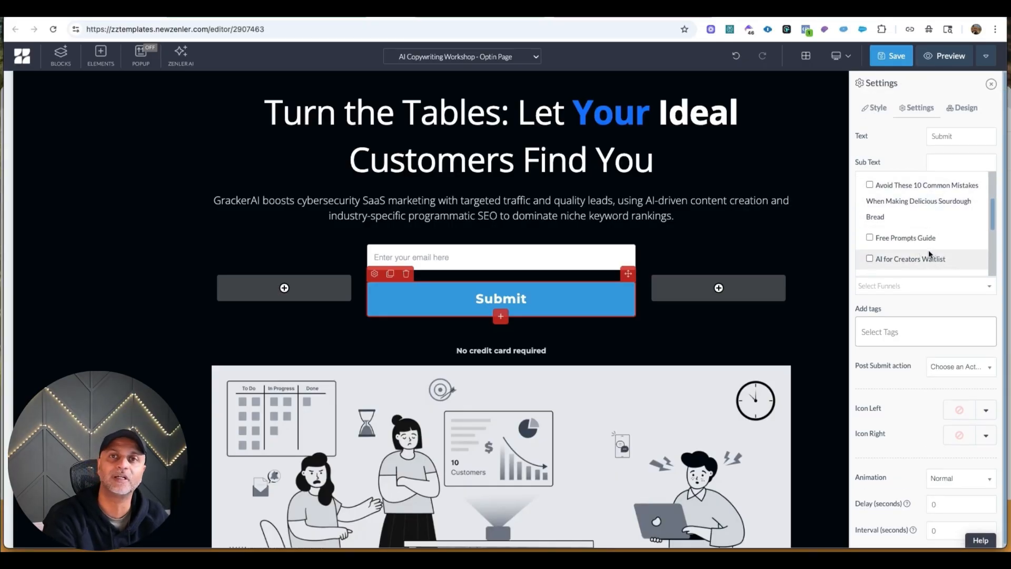
pyautogui.click(940, 318)
pyautogui.click(897, 333)
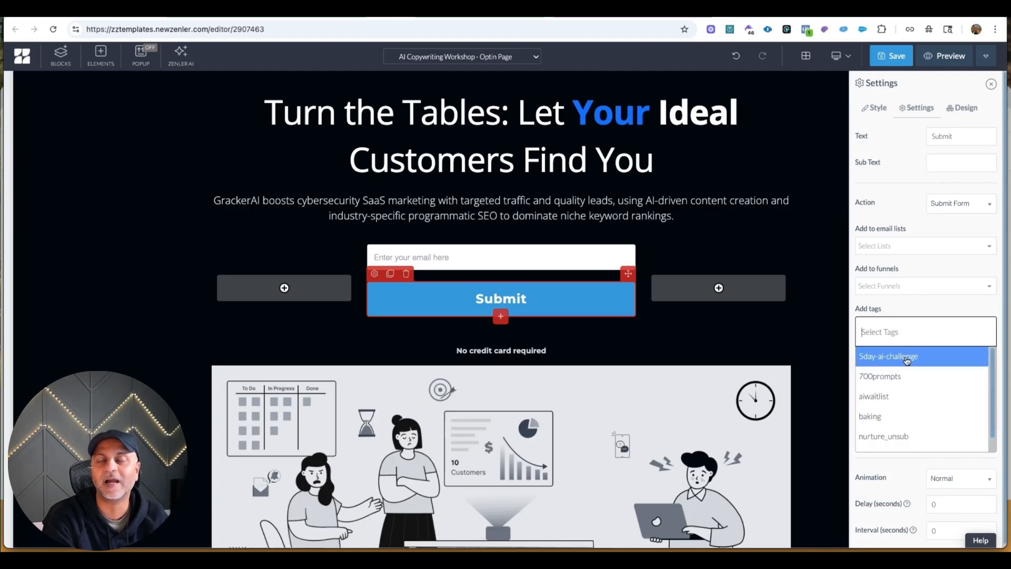
pyautogui.click(907, 360)
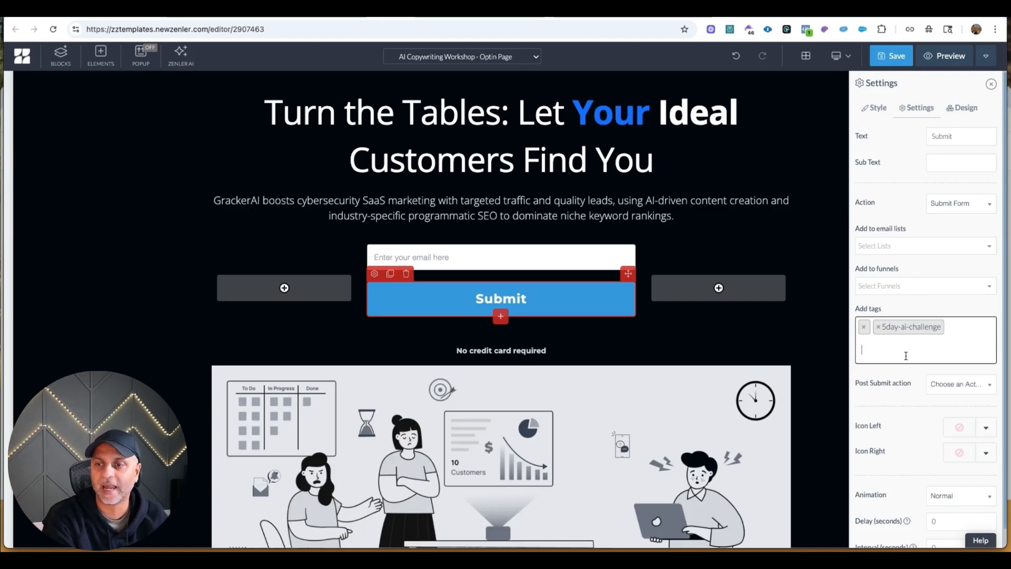
pyautogui.click(928, 305)
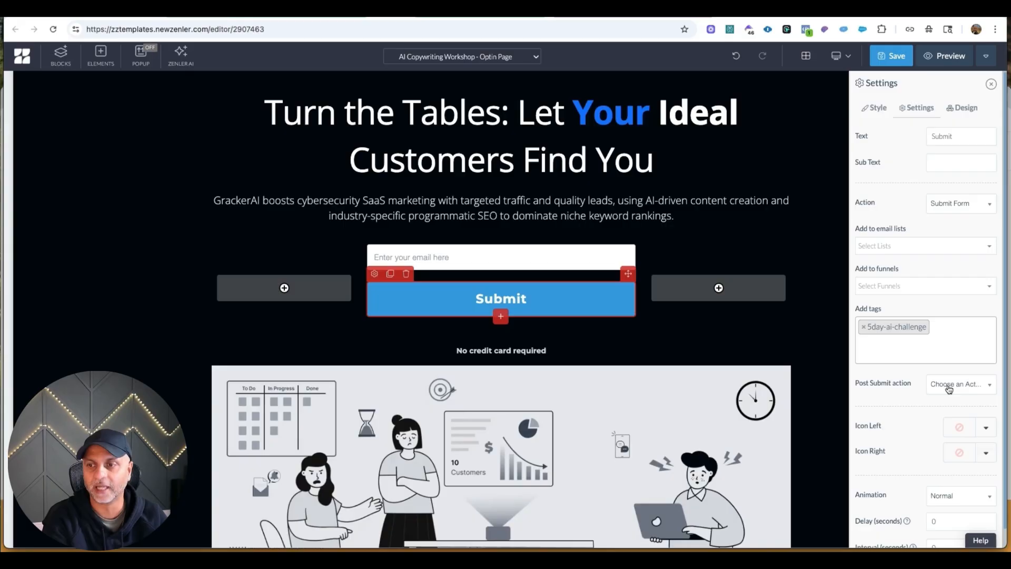
# Set the Submit button's post submit action to Go to Next step and save the optin page.
pyautogui.click(949, 389)
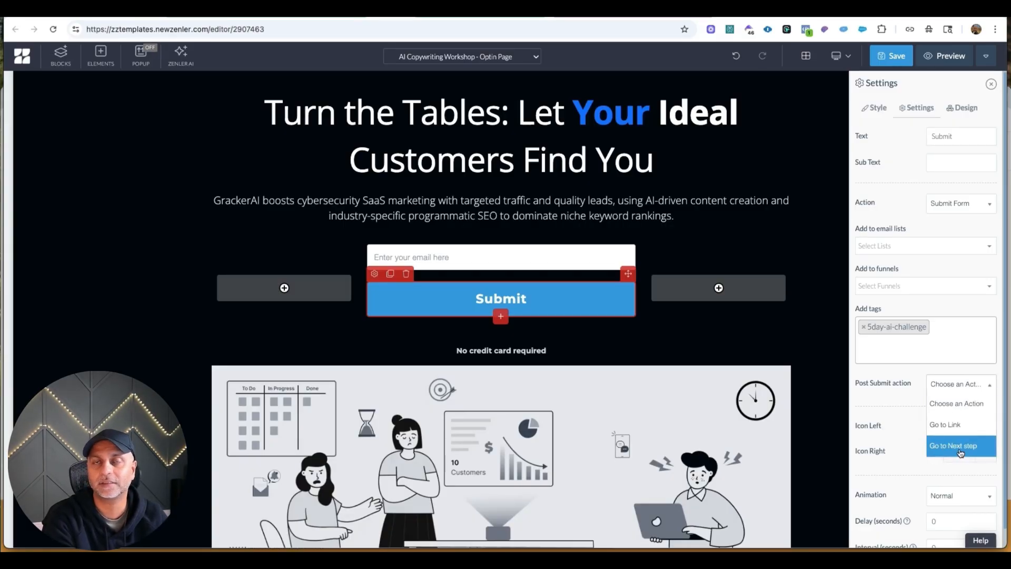
pyautogui.click(960, 448)
pyautogui.click(966, 205)
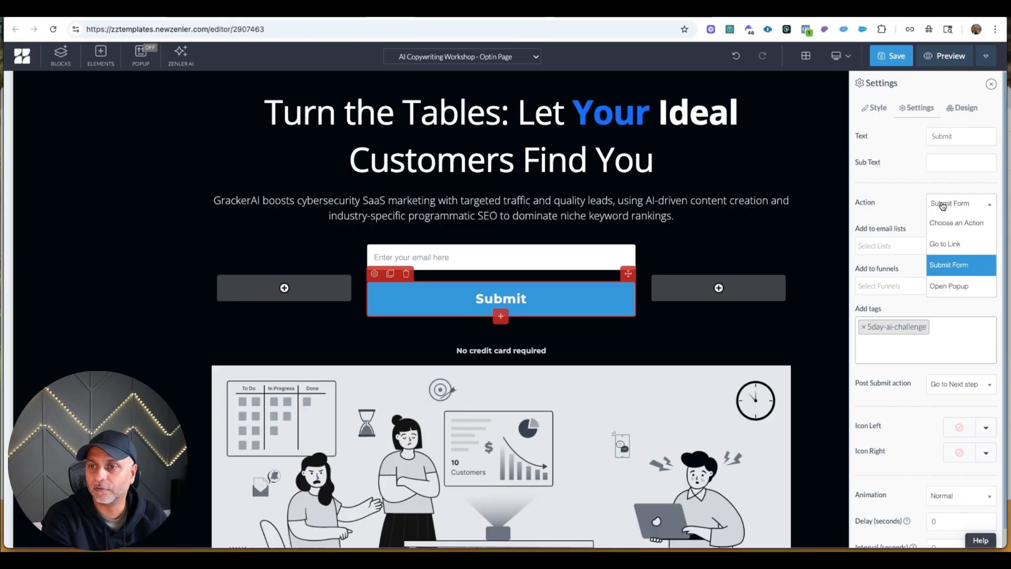
pyautogui.click(977, 206)
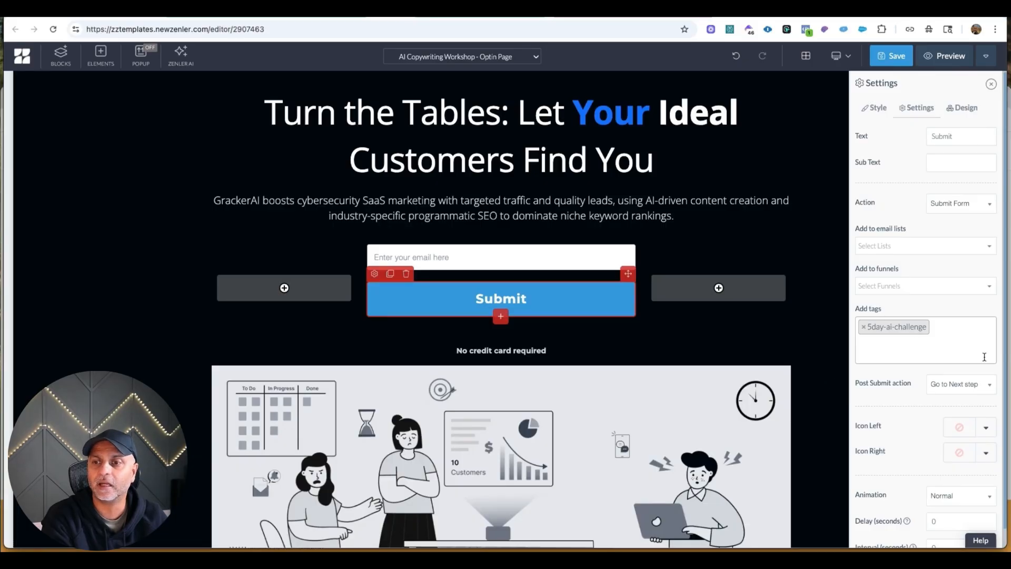
pyautogui.click(891, 56)
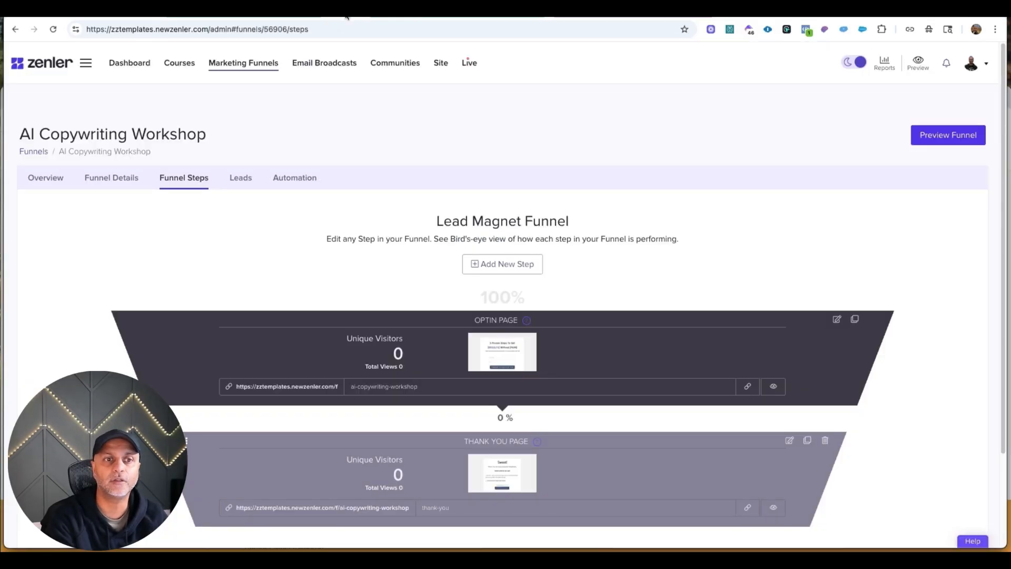
# Create a new lead magnet funnel named Nurture Funnel with the Classic theme.
pyautogui.click(223, 70)
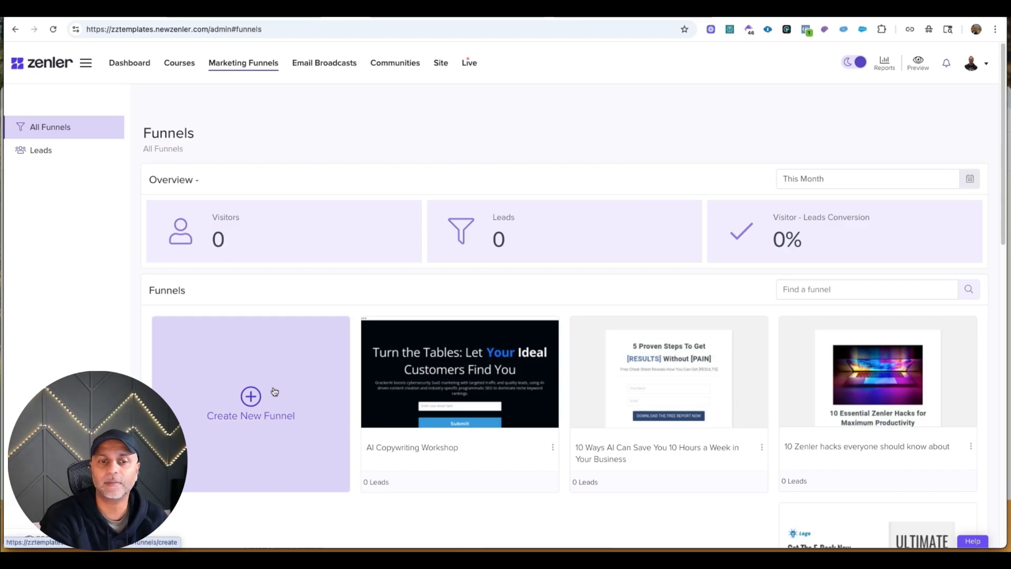
pyautogui.click(273, 392)
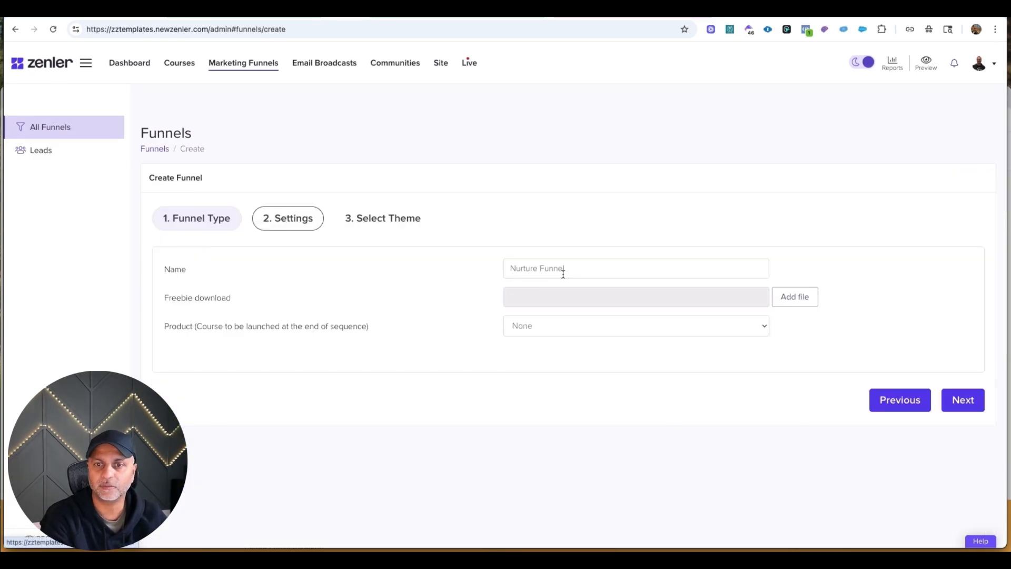
pyautogui.click(959, 405)
pyautogui.scroll(-5, 900, 406)
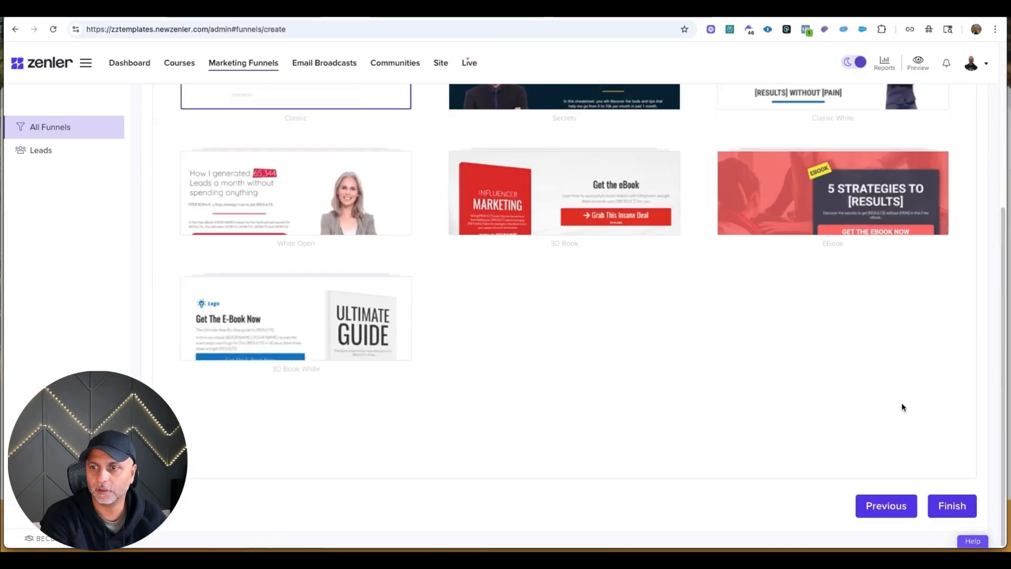
pyautogui.click(959, 518)
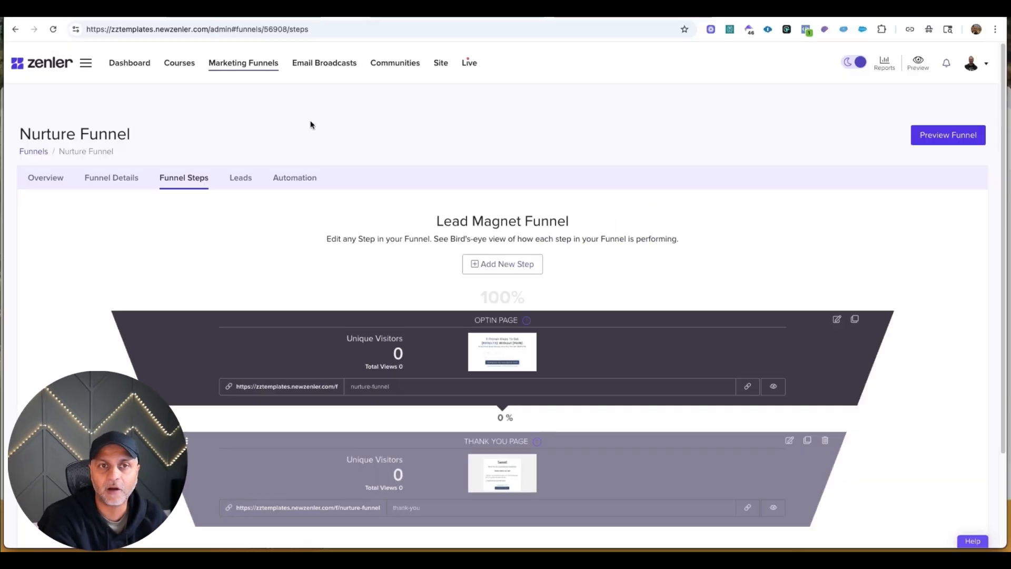
# Reopen the AI Copywriting Workshop optin page for editing and bring up the Submit button's action settings.
pyautogui.click(234, 68)
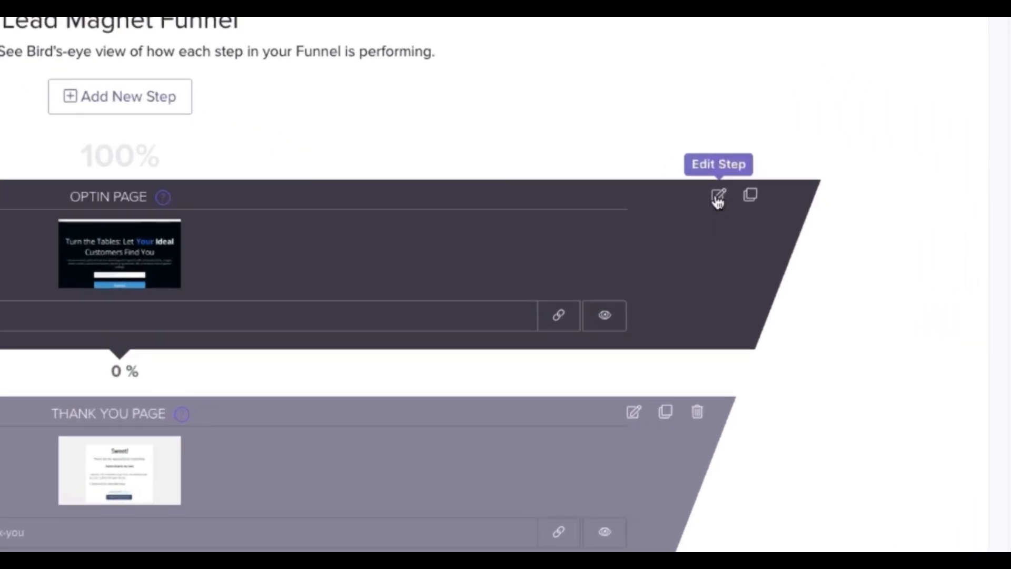
pyautogui.click(836, 235)
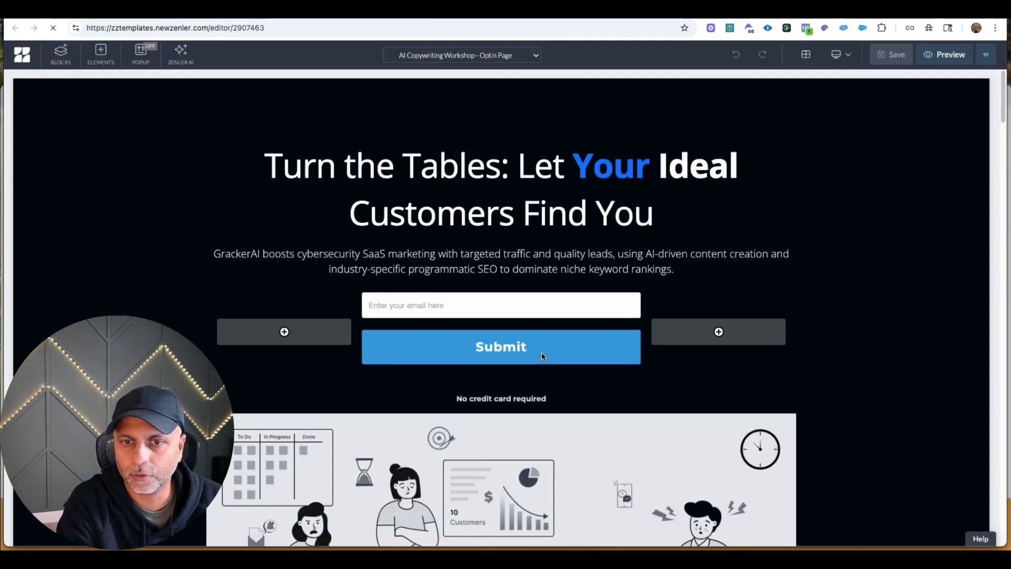
pyautogui.click(545, 355)
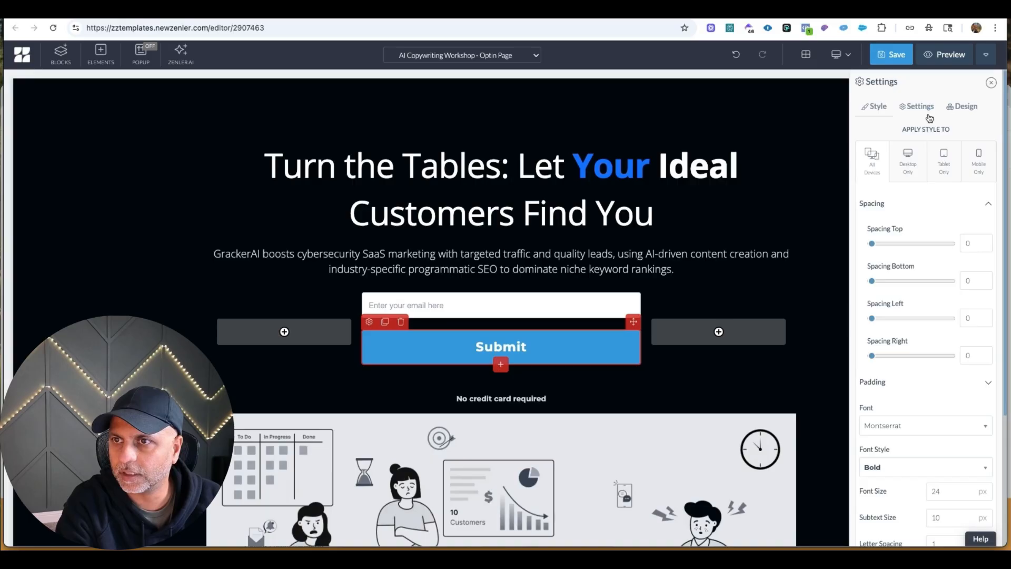
pyautogui.click(921, 107)
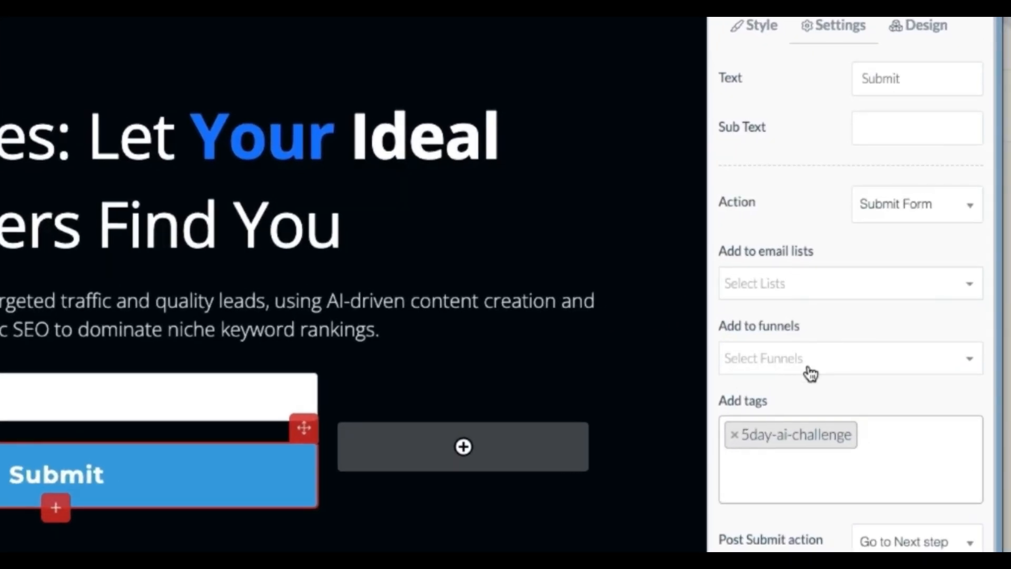
# Add Nurture Funnel to the funnels assigned to the Submit button and save the optin page.
pyautogui.click(811, 373)
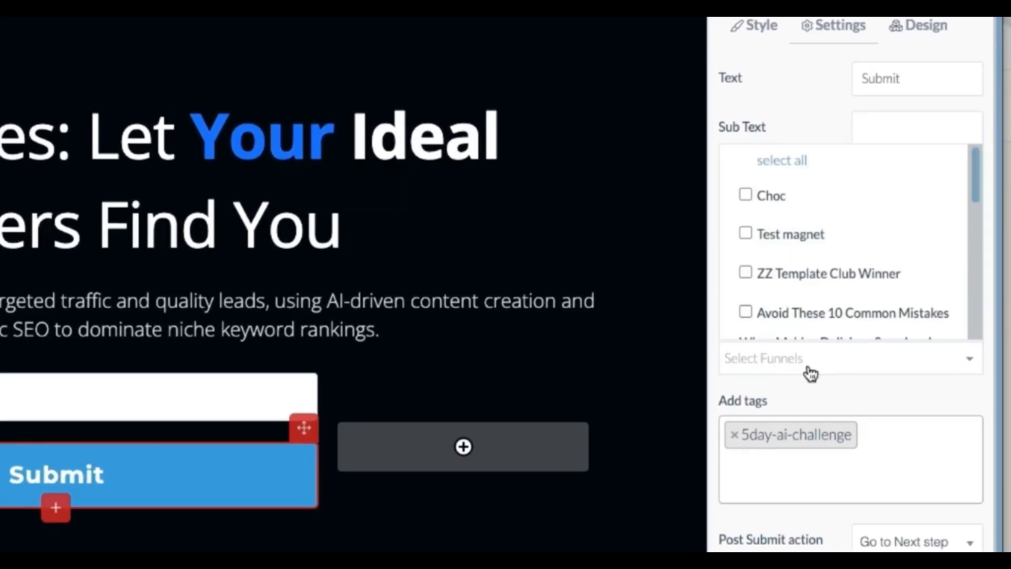
pyautogui.scroll(-3, 936, 183)
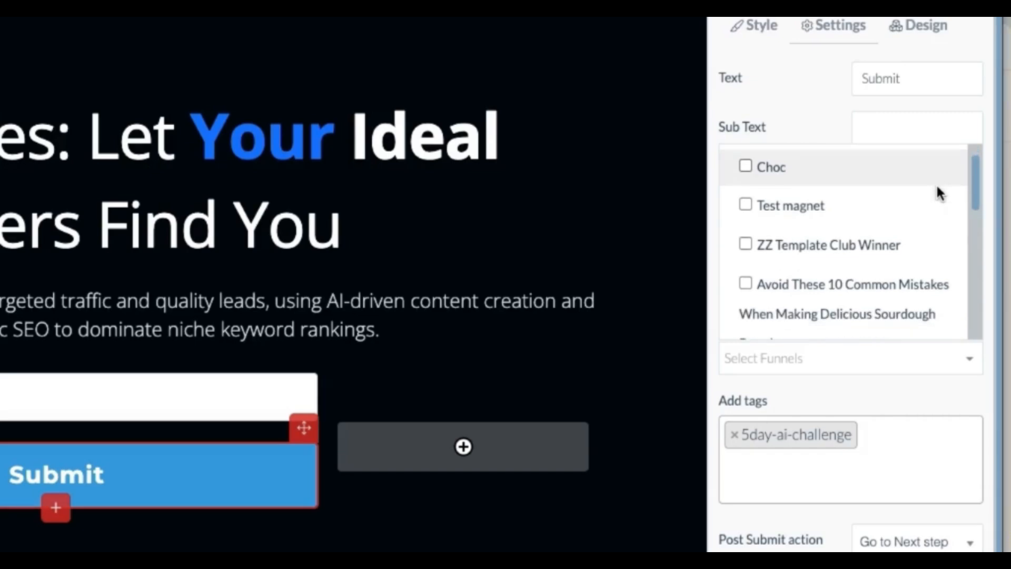
pyautogui.scroll(-5, 936, 184)
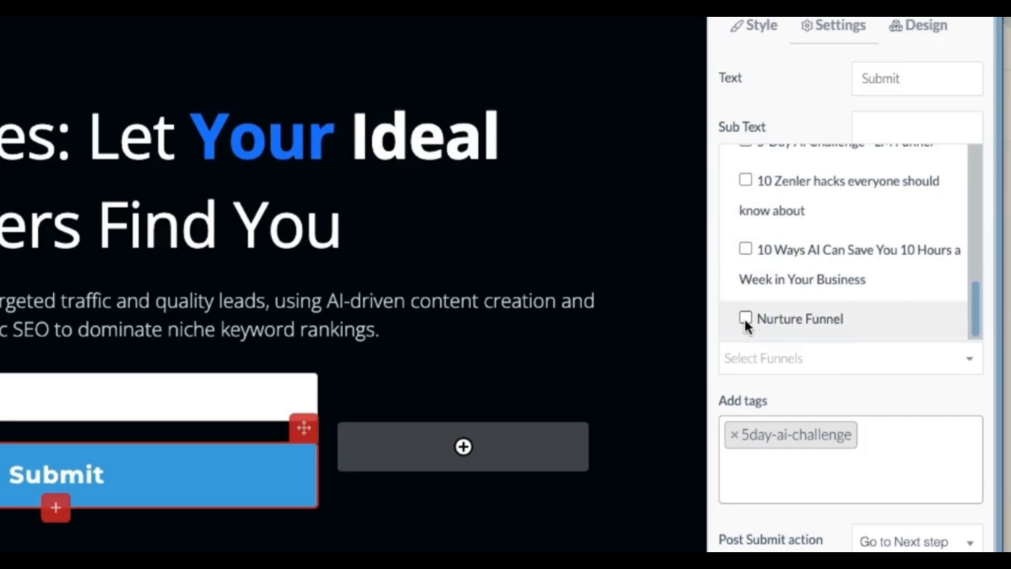
pyautogui.click(745, 317)
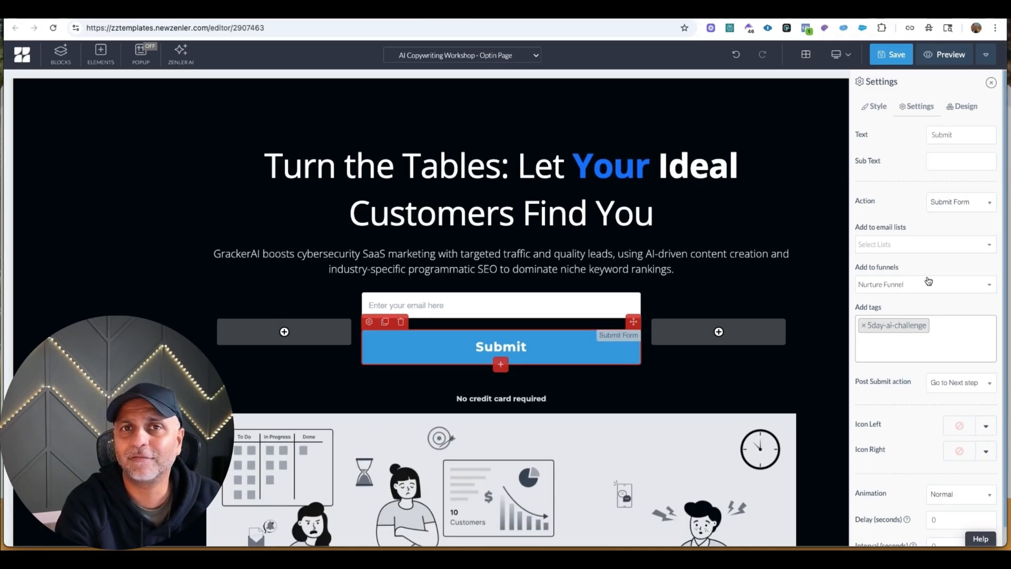
pyautogui.scroll(-2, 912, 418)
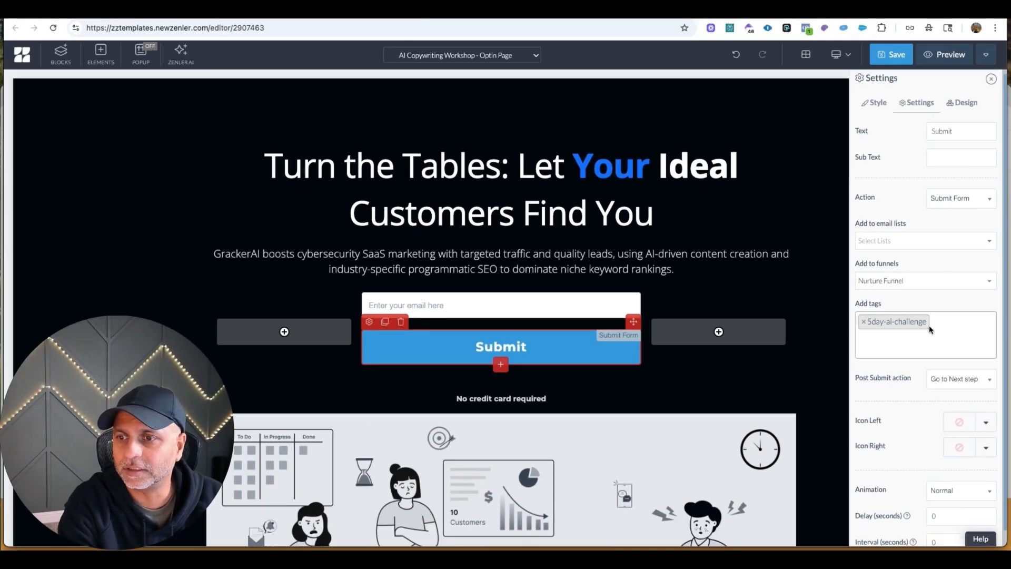
pyautogui.click(895, 55)
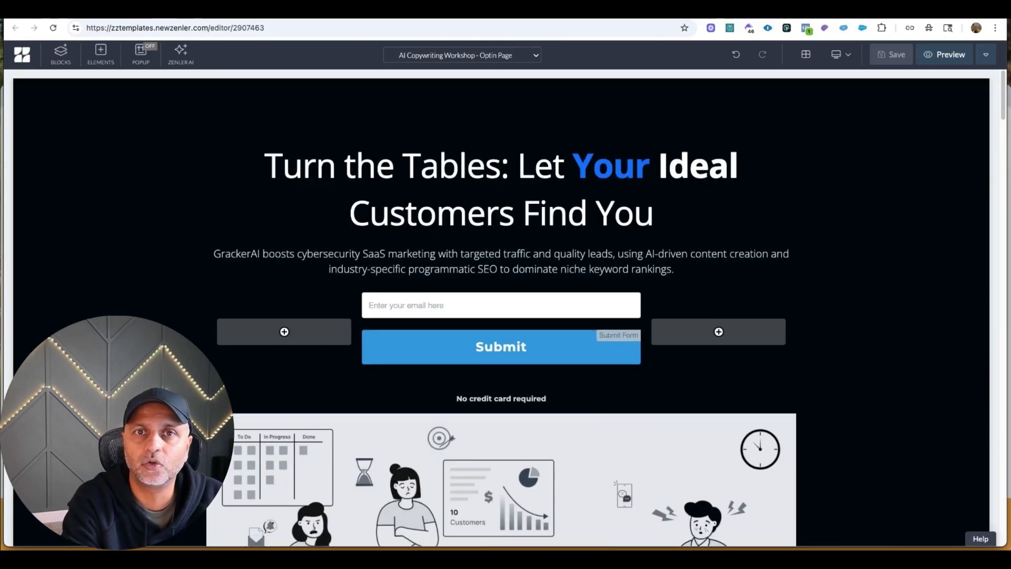
# Switch the editor to the AI Copywriting Workshop Thank You page.
pyautogui.click(482, 62)
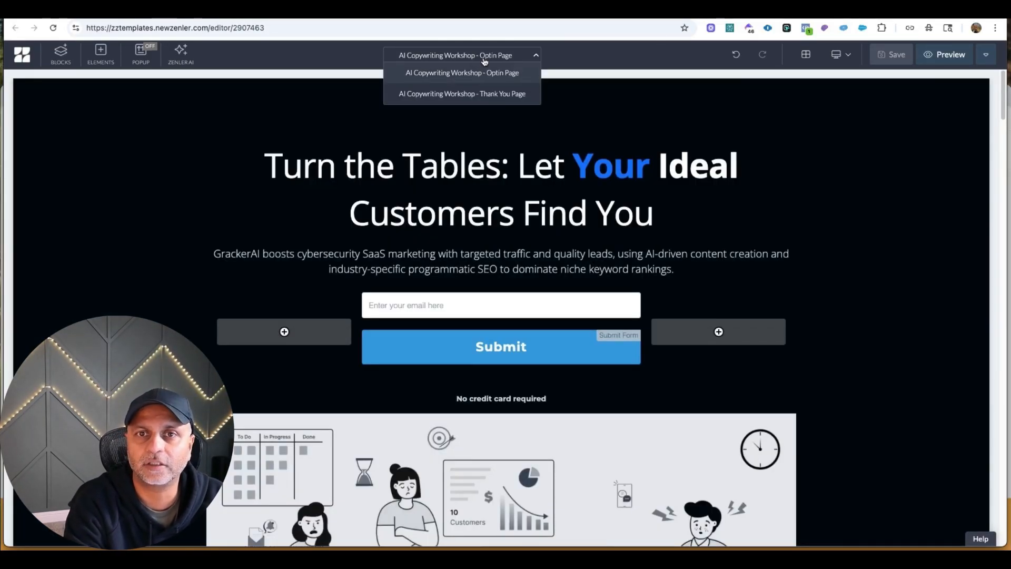
pyautogui.click(487, 94)
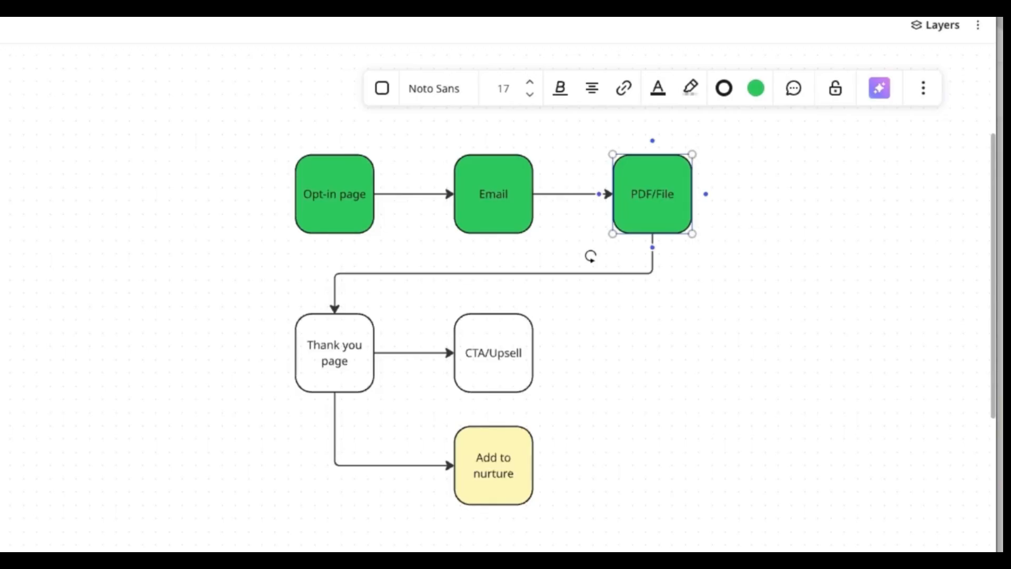
# Review the Opt-in page, Email and PDF/File stages in the funnel flowchart.
pyautogui.click(339, 206)
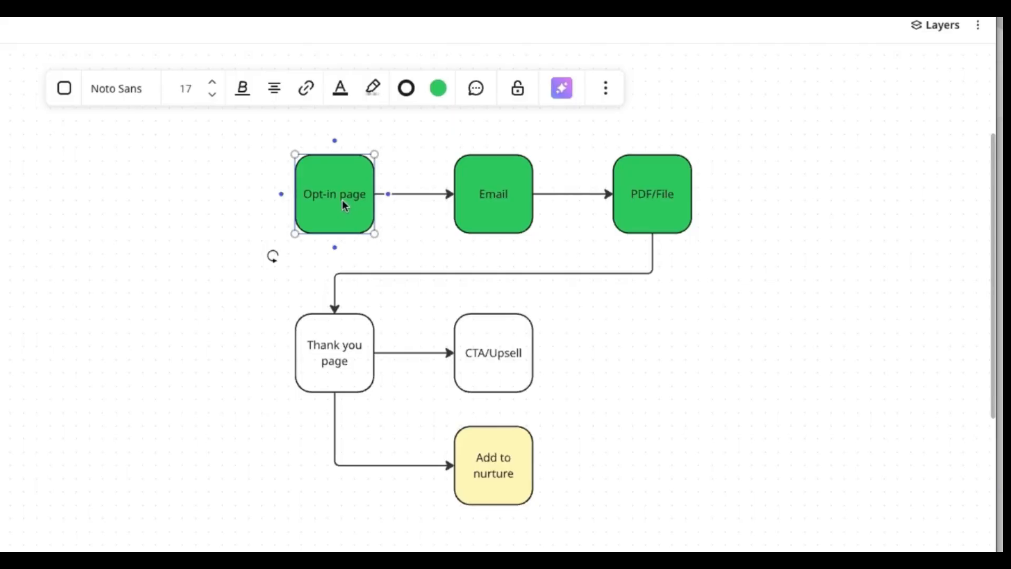
pyautogui.click(493, 203)
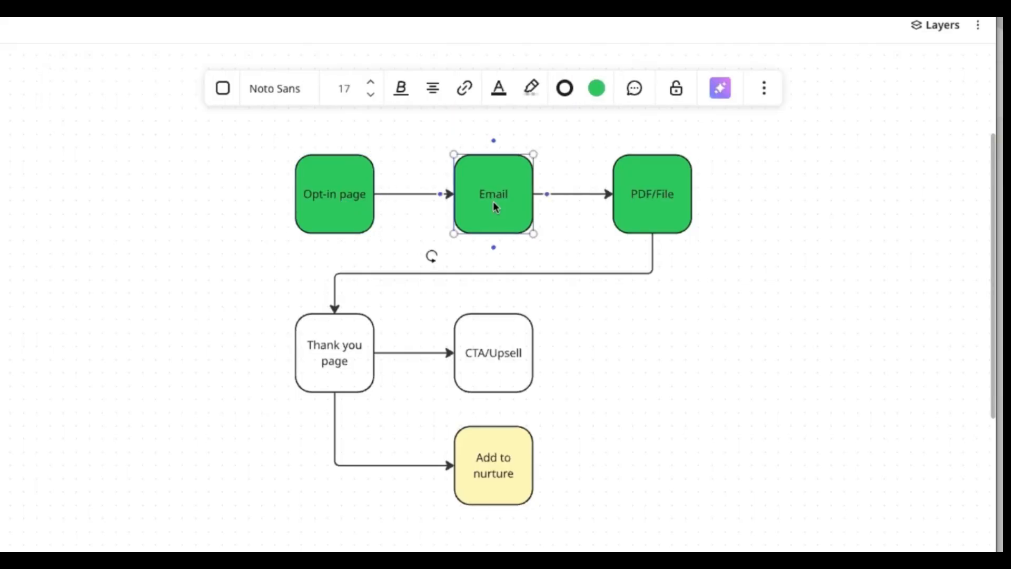
pyautogui.click(684, 196)
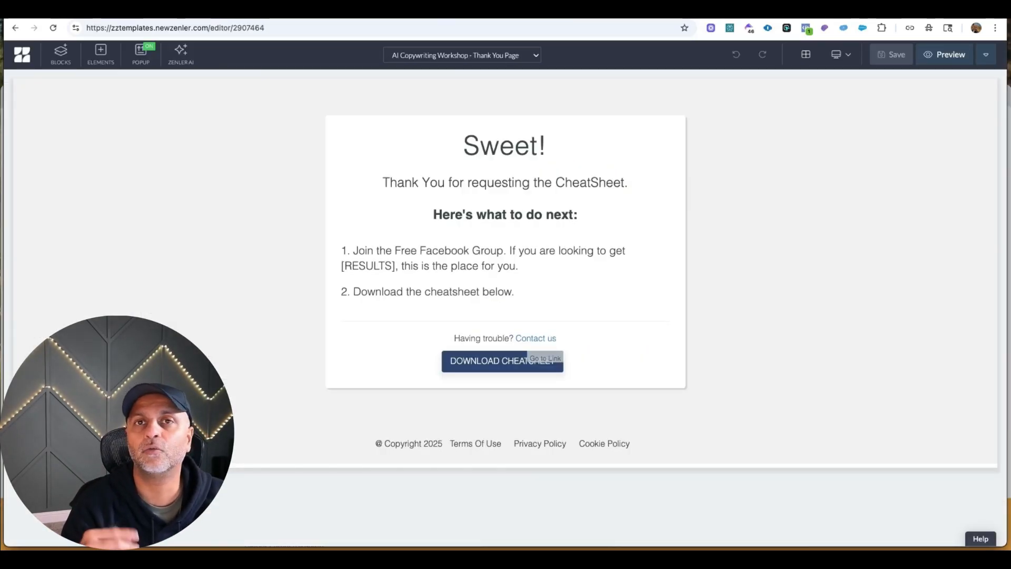
# Delete the cheatsheet download instruction, the "Having trouble?" contact line and the Download Cheatsheet button from the thank-you page.
pyautogui.click(606, 151)
pyautogui.click(675, 219)
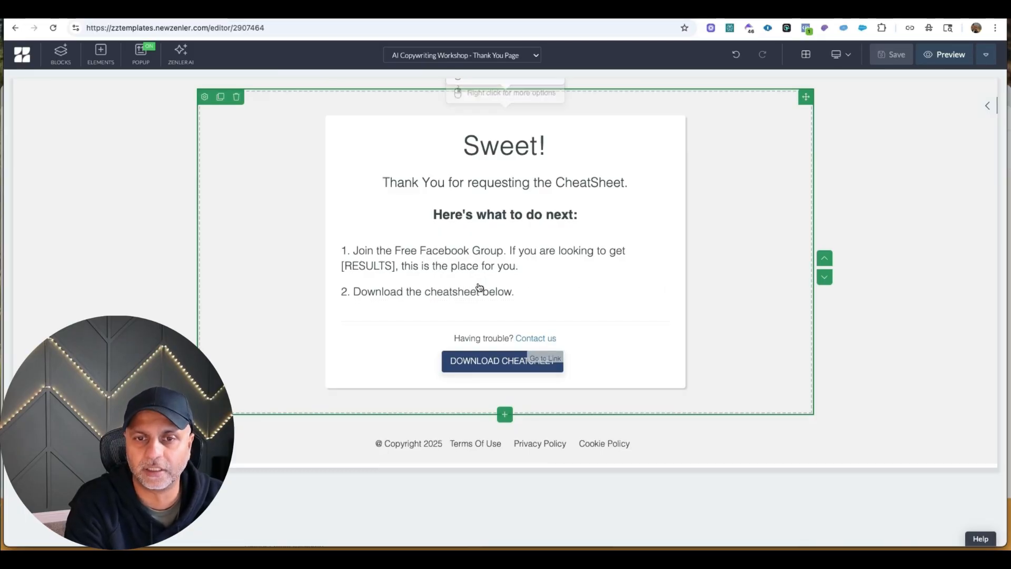
pyautogui.click(560, 291)
pyautogui.click(380, 275)
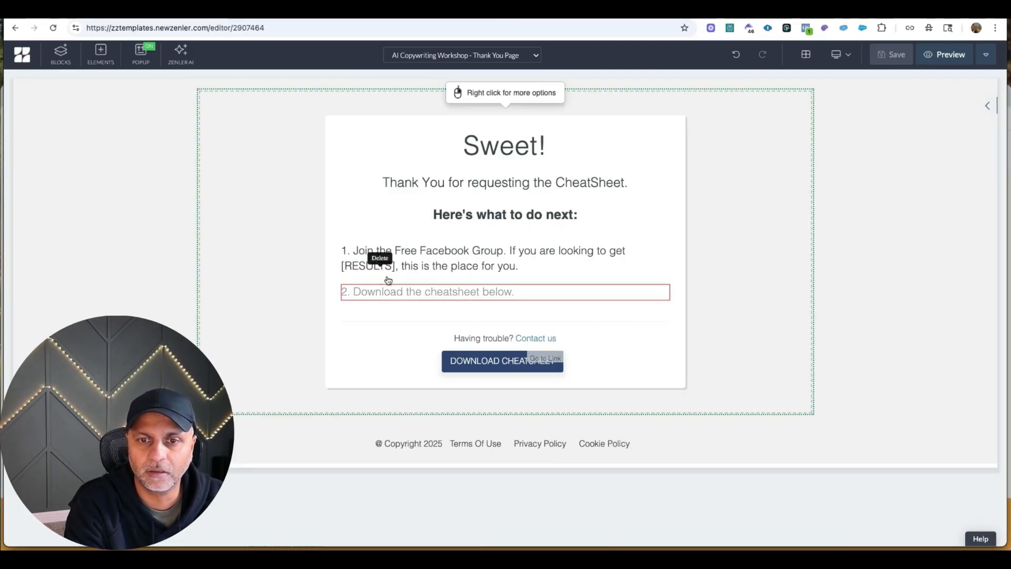
pyautogui.click(481, 316)
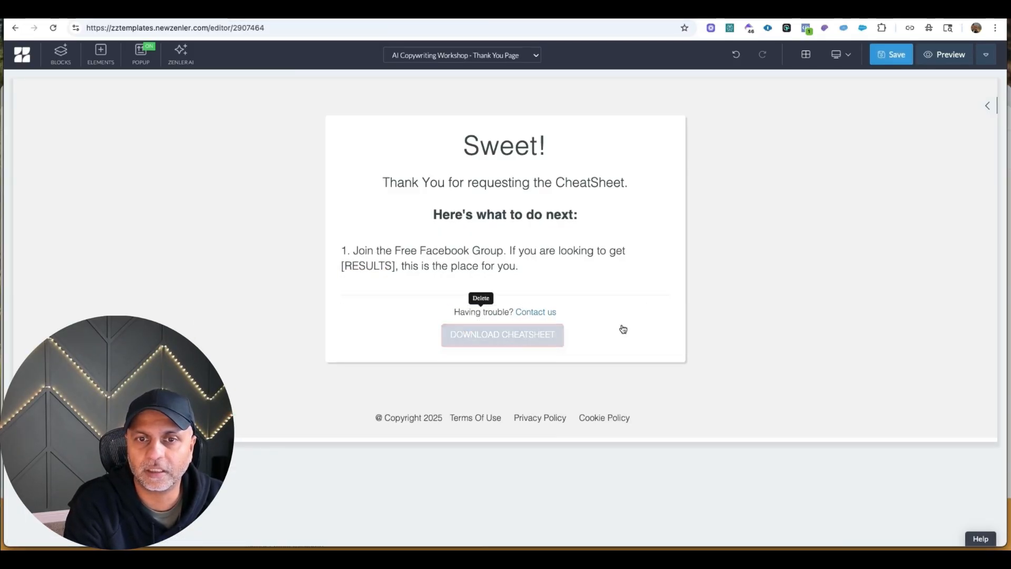
pyautogui.click(380, 303)
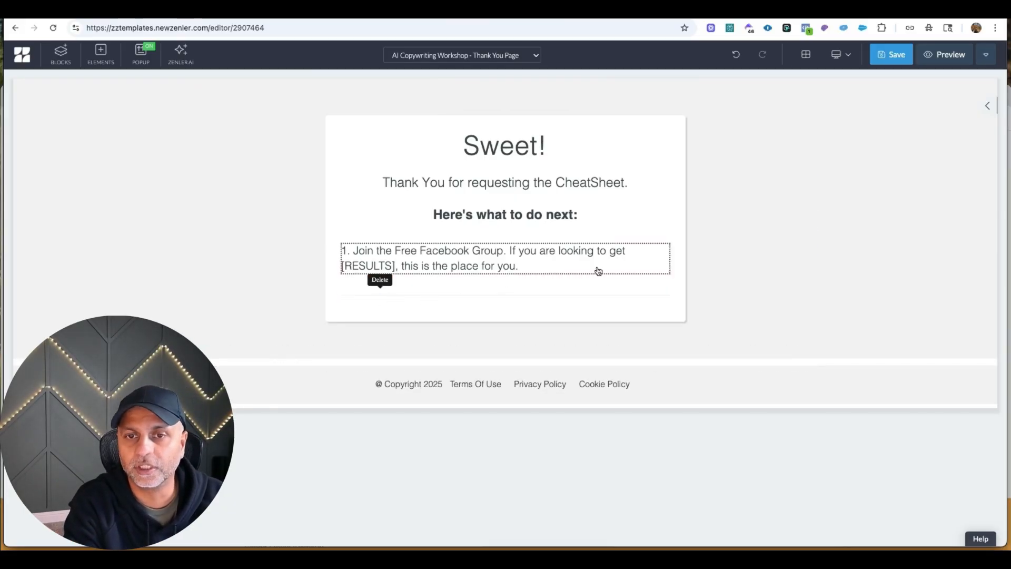
# Save the AI Copywriting Workshop Thank You page.
pyautogui.click(554, 267)
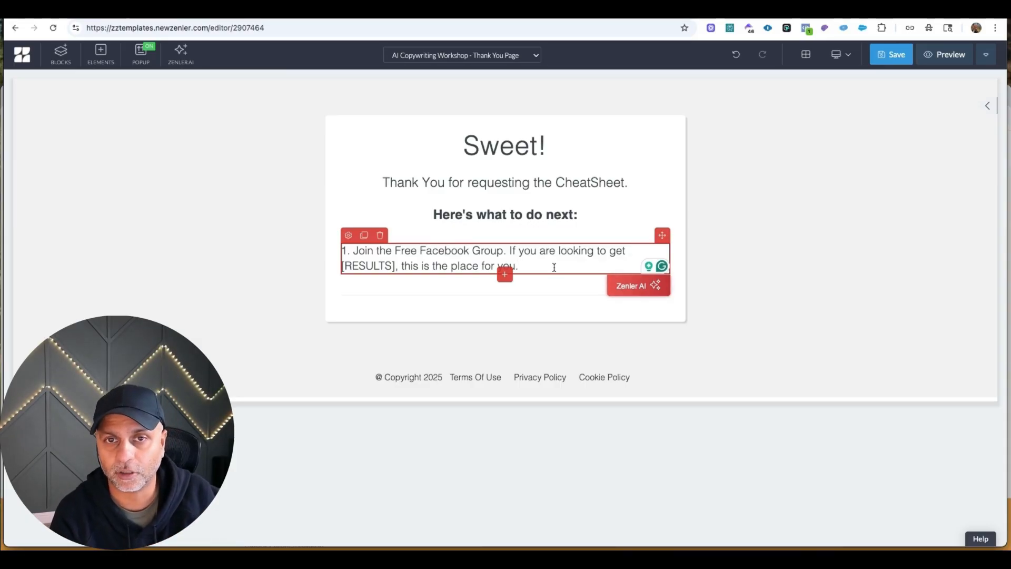
pyautogui.click(890, 54)
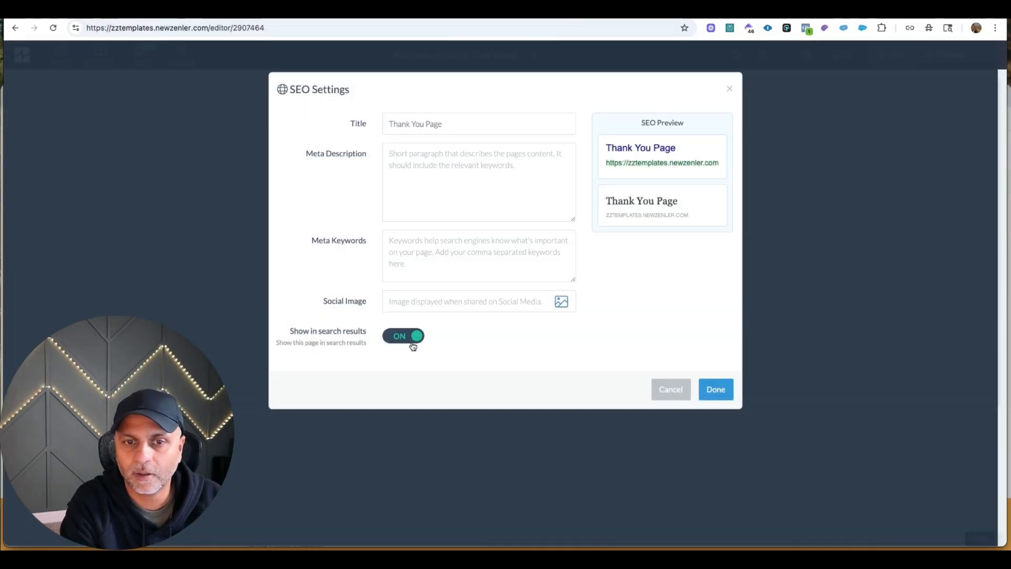
pyautogui.click(412, 342)
pyautogui.click(715, 389)
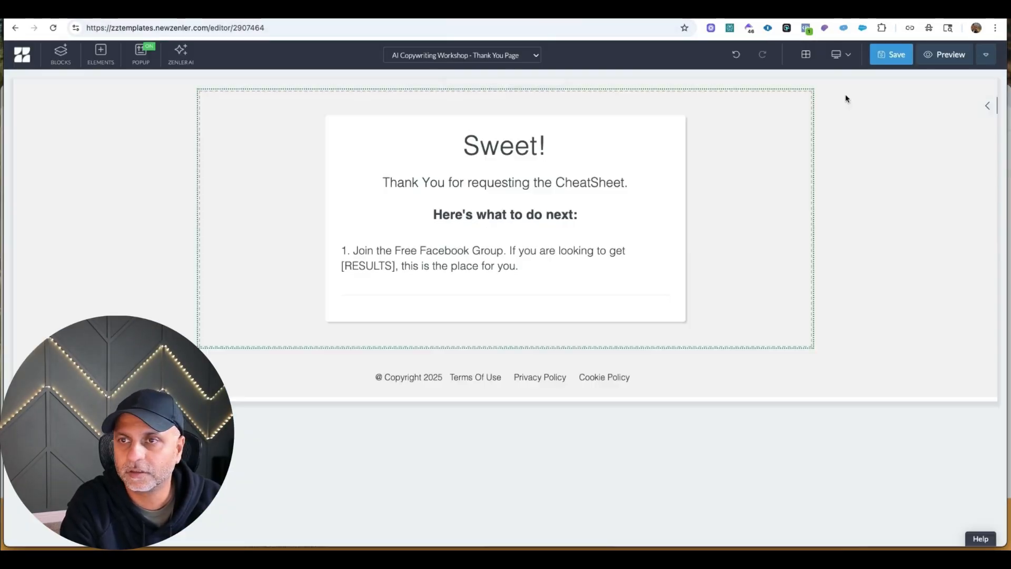
pyautogui.click(903, 62)
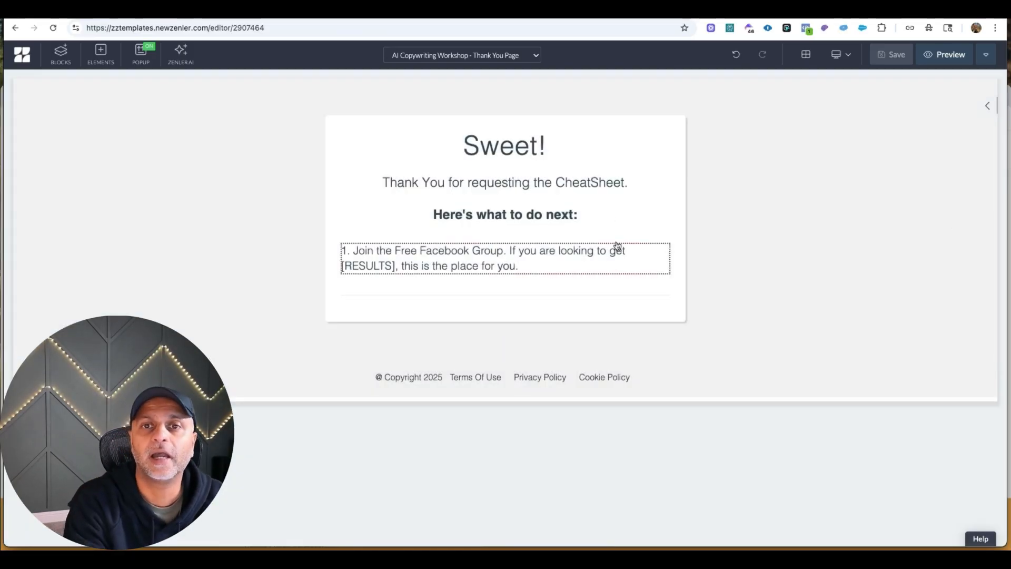
# Leave the page editor and open the site's Communities feed.
pyautogui.click(21, 55)
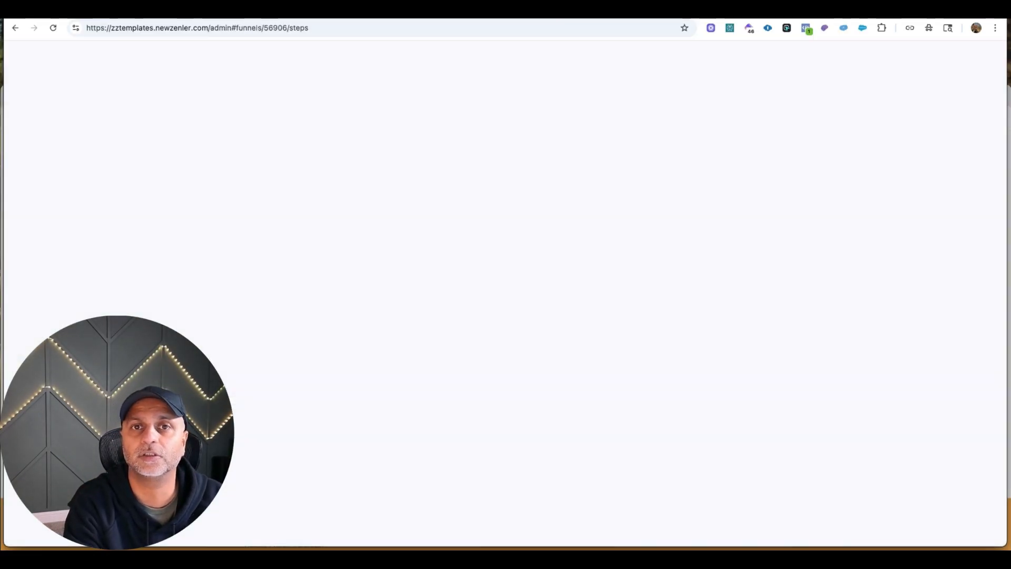
pyautogui.click(409, 64)
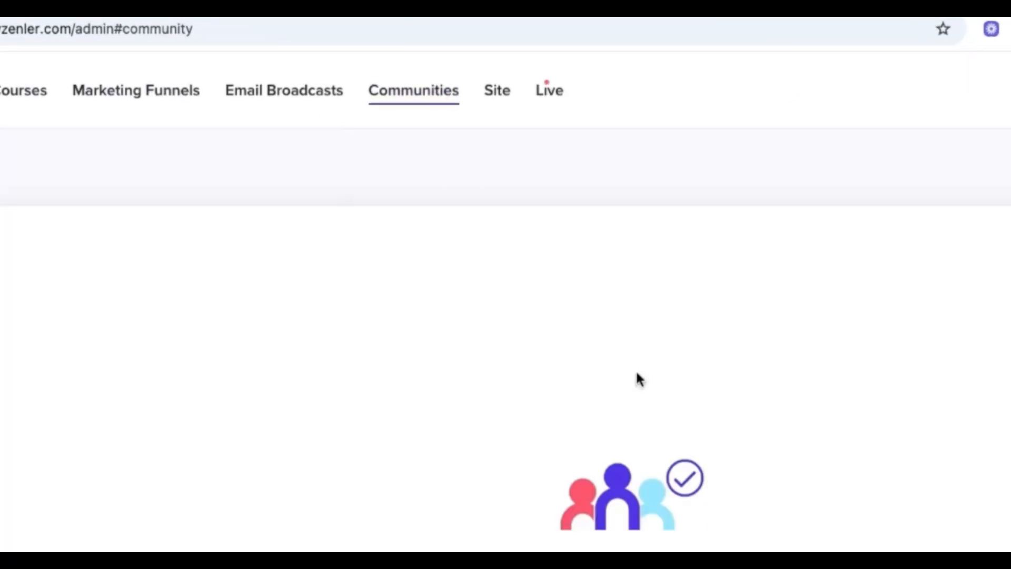
pyautogui.click(507, 358)
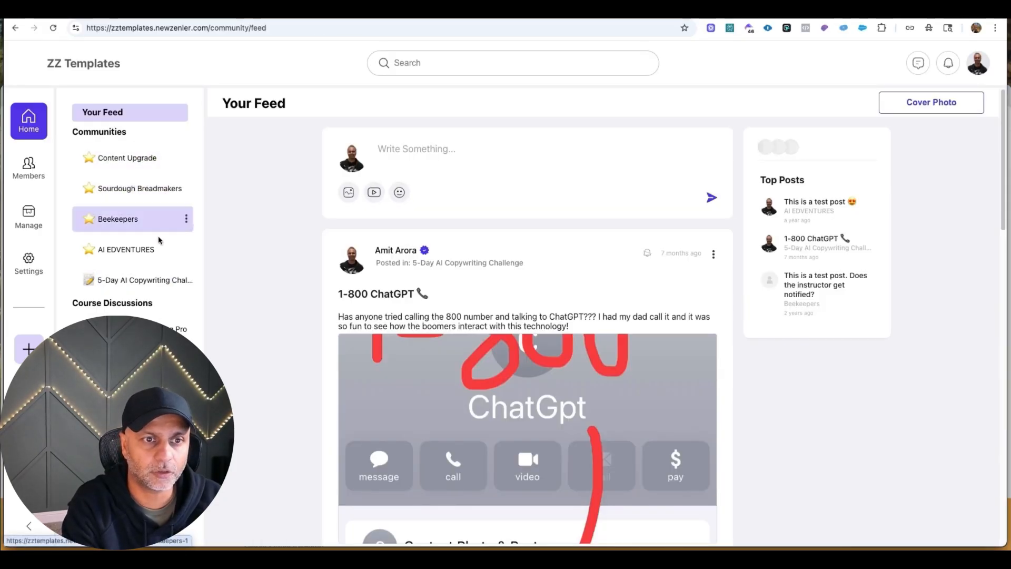
# Examine the AI EDVENTURES community's access settings and its invite link options.
pyautogui.click(186, 249)
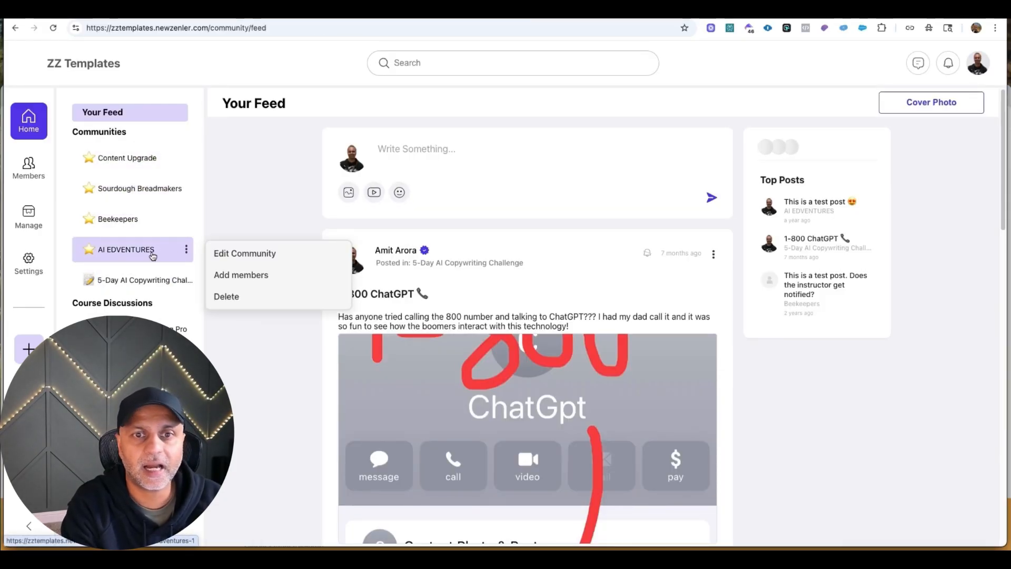
pyautogui.click(216, 253)
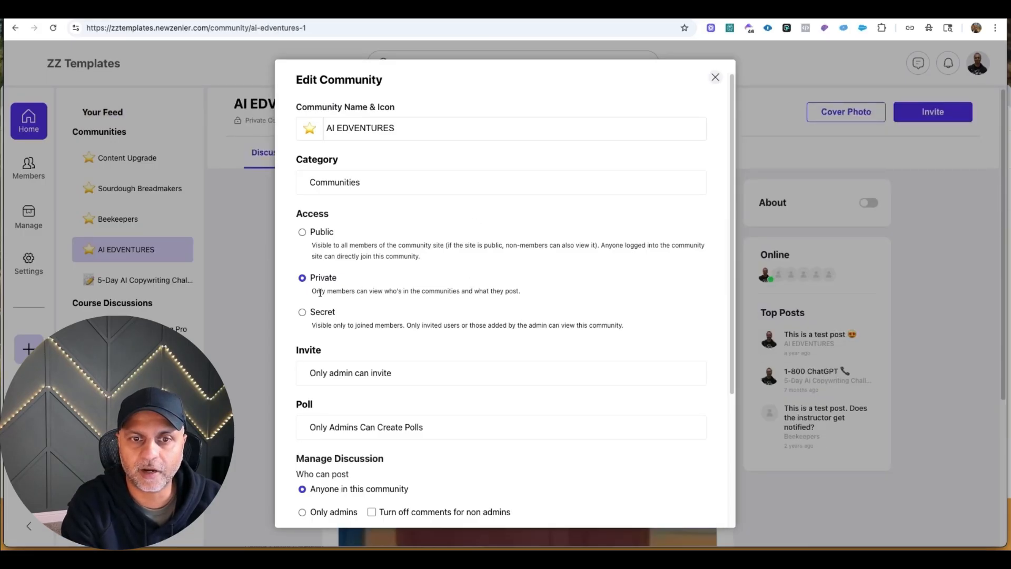
pyautogui.moveTo(314, 291); pyautogui.dragTo(544, 289)
pyautogui.scroll(-3, 559, 289)
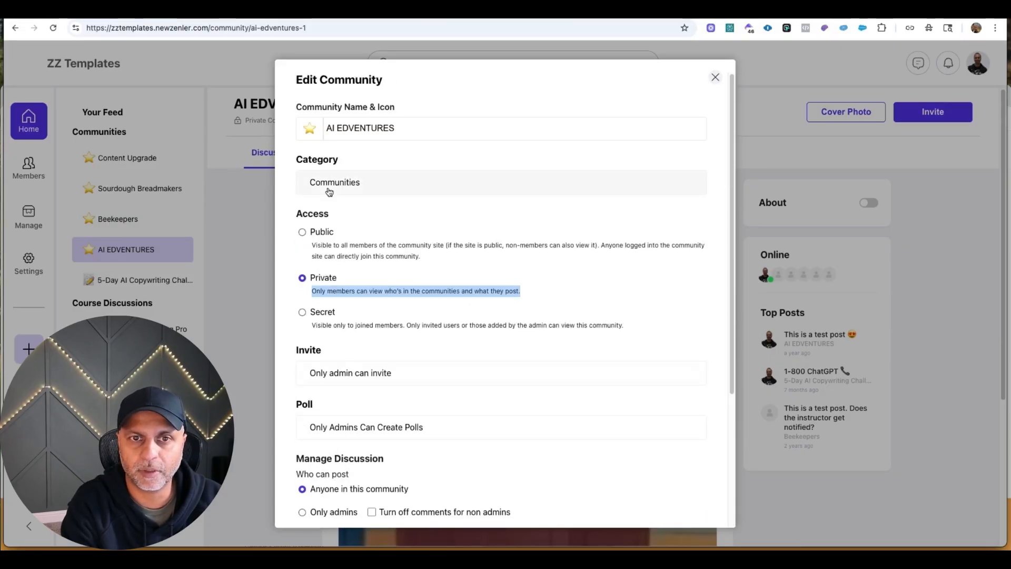
pyautogui.click(715, 77)
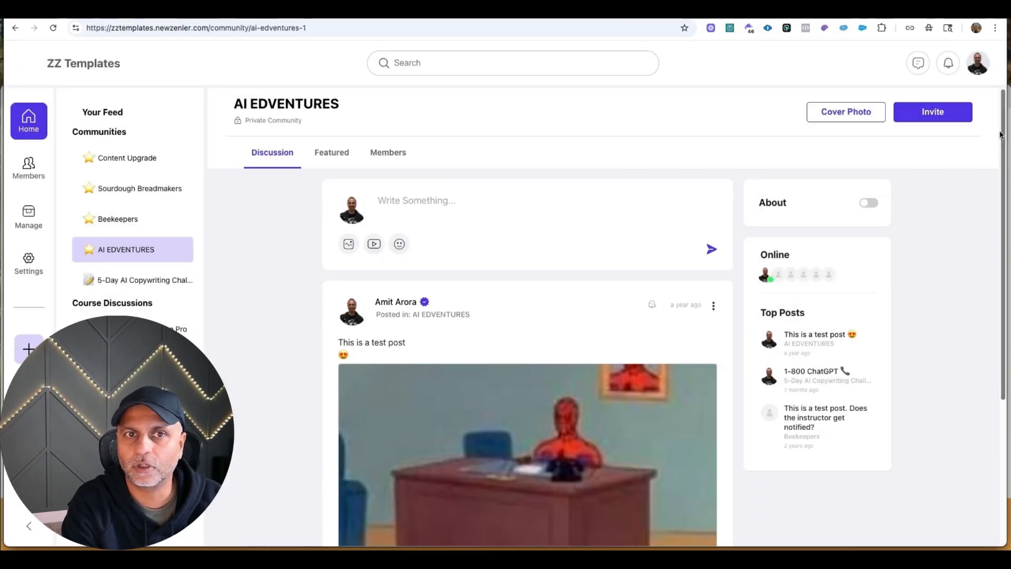
pyautogui.click(949, 117)
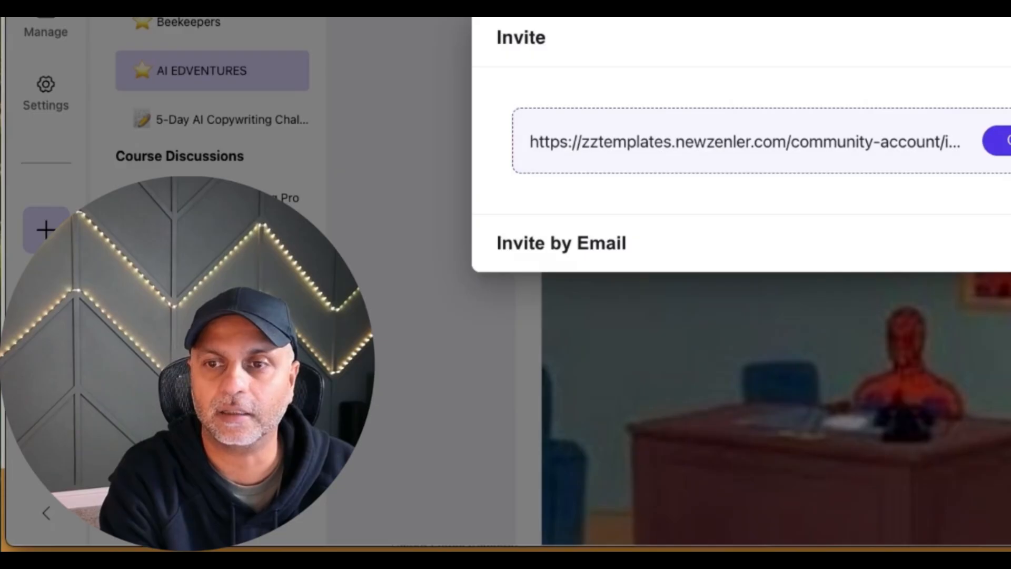
pyautogui.press('Escape')
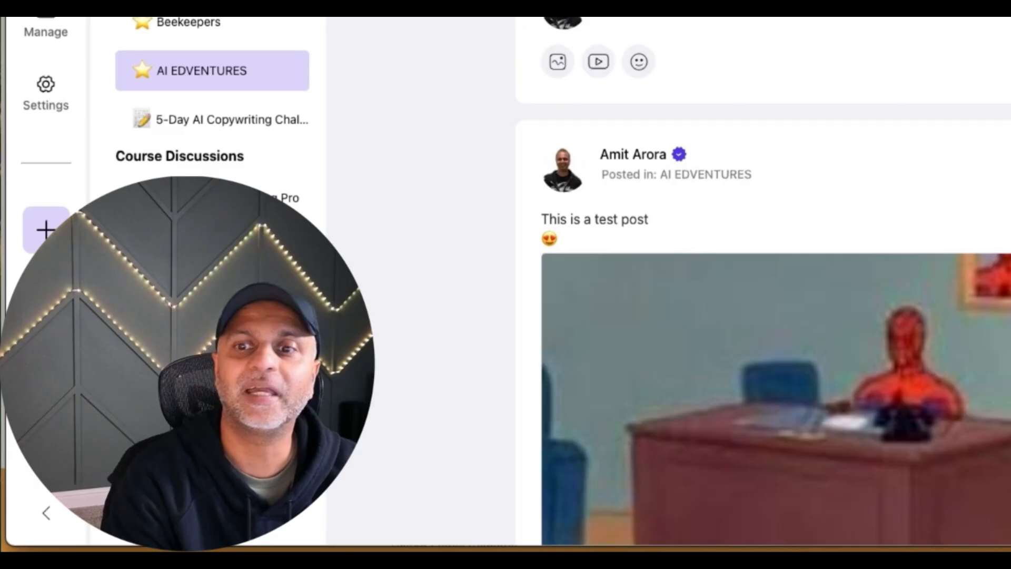
# Examine the AI EDVENTURES post composer and its options for uploading, picking from the library or embedding a video.
pyautogui.click(420, 204)
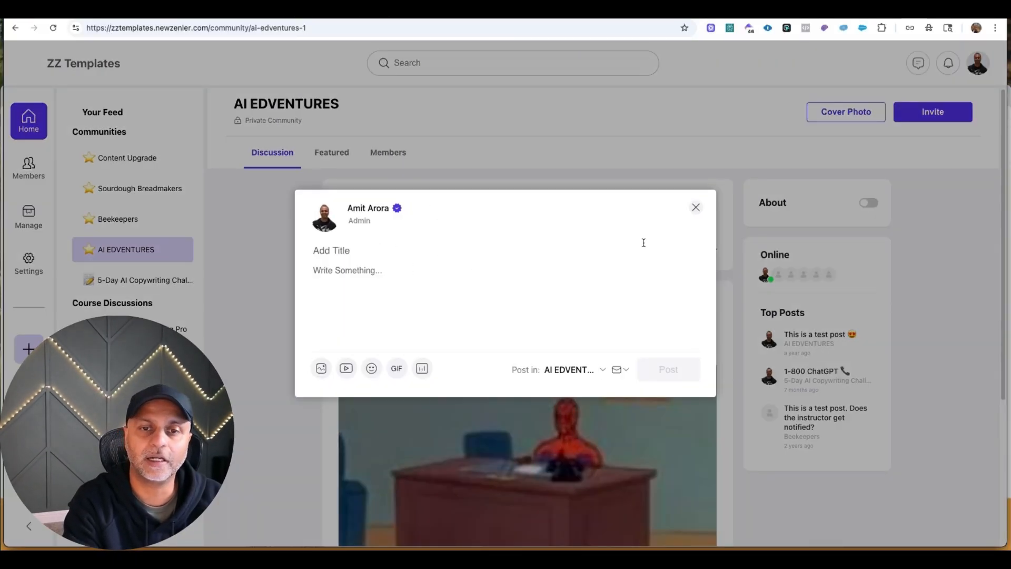
pyautogui.click(362, 253)
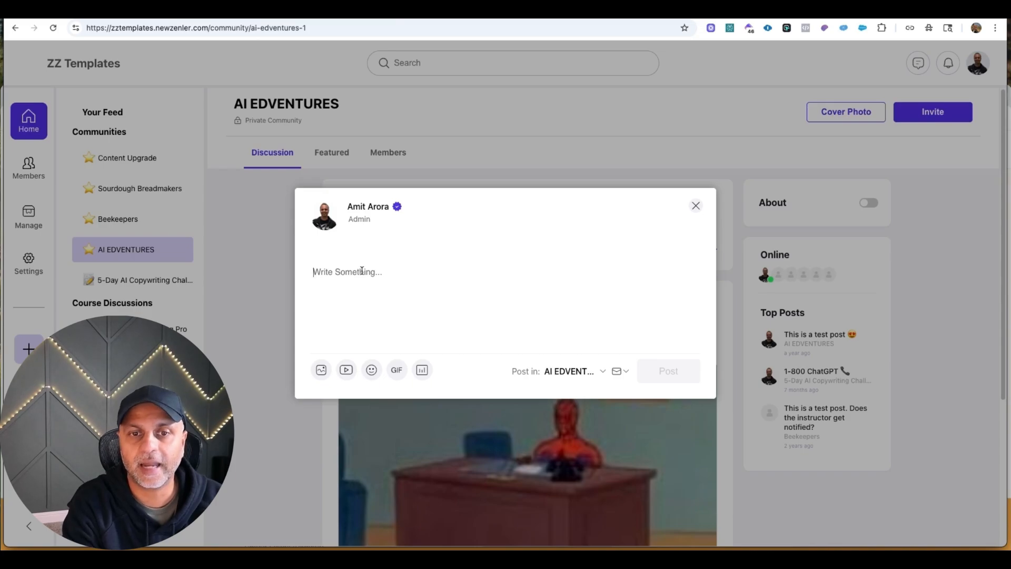
pyautogui.click(347, 370)
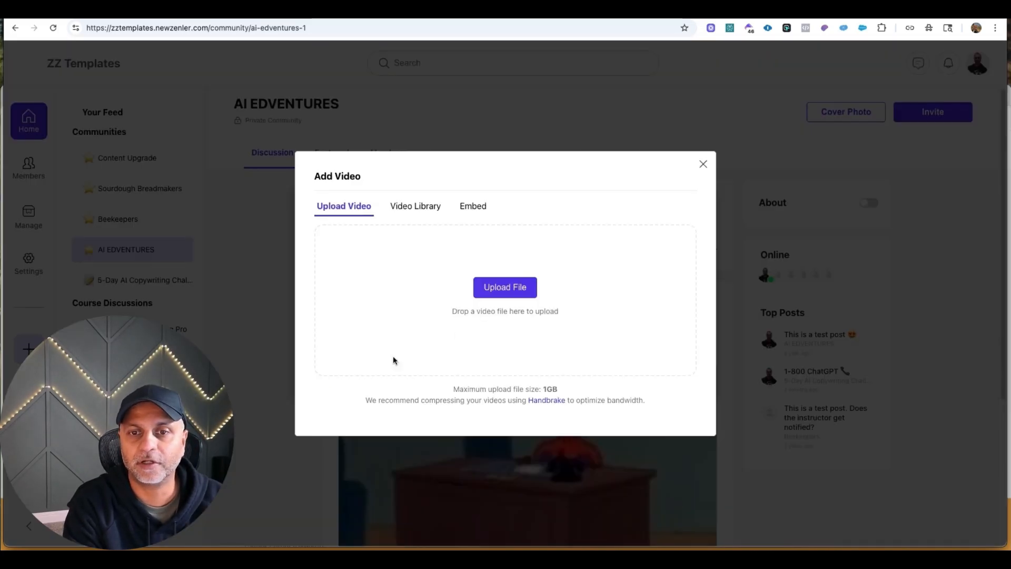
pyautogui.click(466, 210)
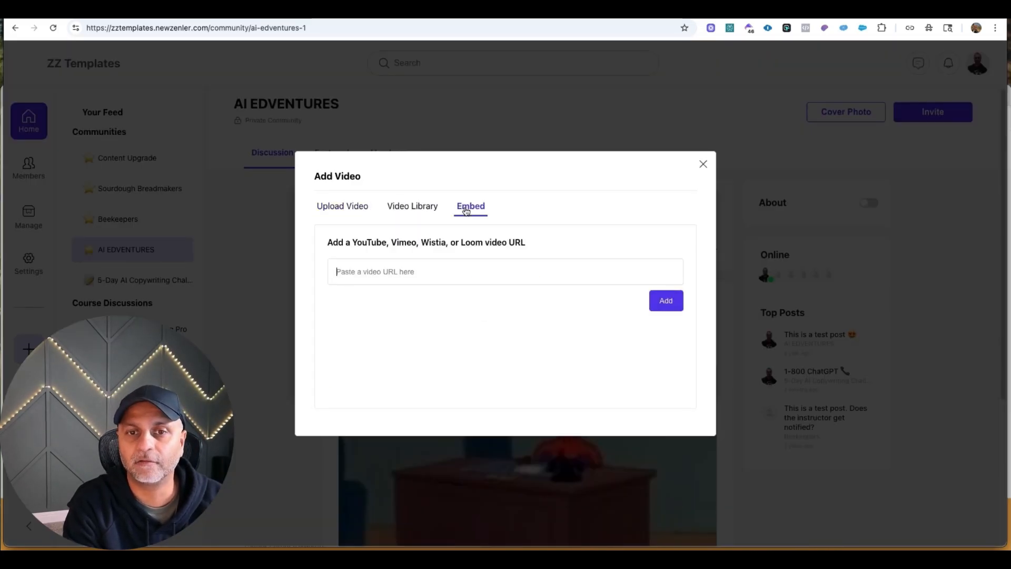
pyautogui.click(420, 210)
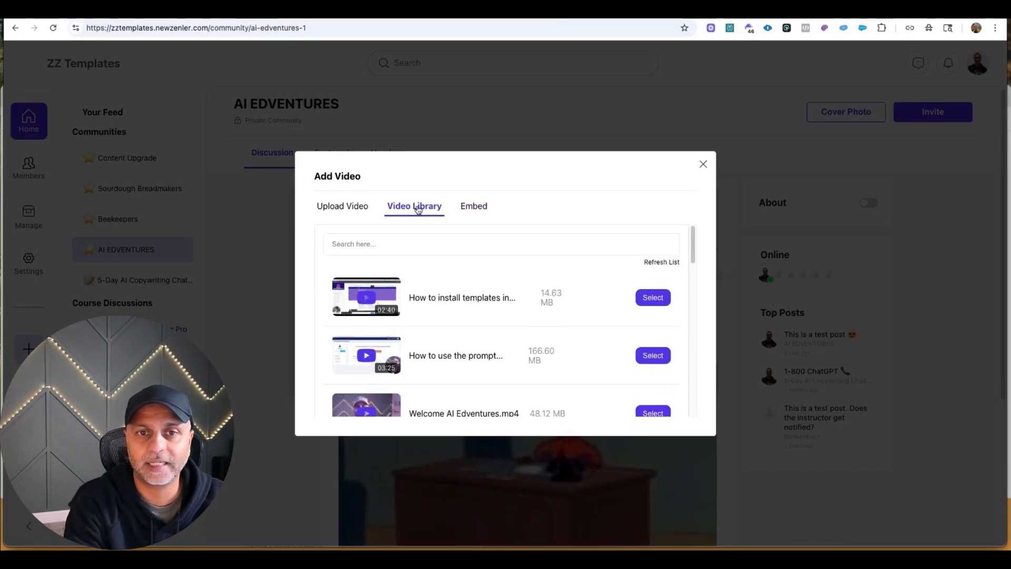
pyautogui.click(351, 213)
pyautogui.click(702, 164)
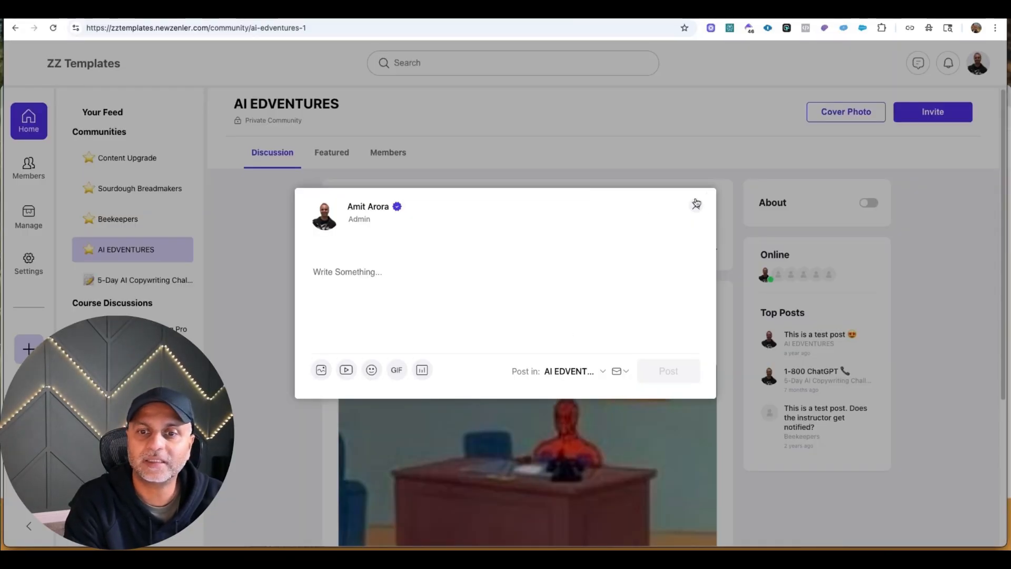
pyautogui.click(697, 204)
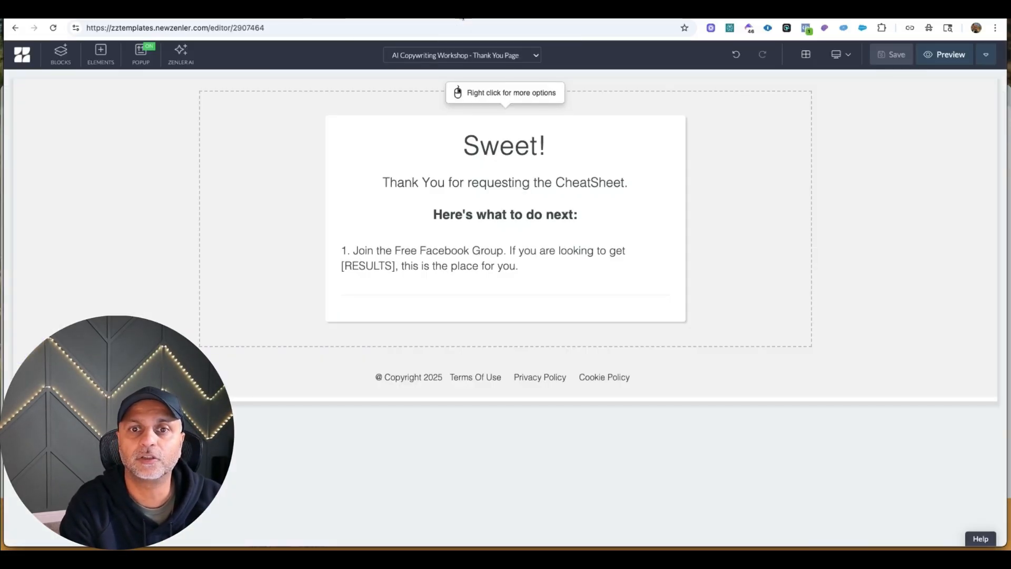
# Replace the Facebook group line on the thank-you page with "Start watching the AI Copywriting Challenge Now!" in Semi-bold.
pyautogui.tripleClick(527, 266)
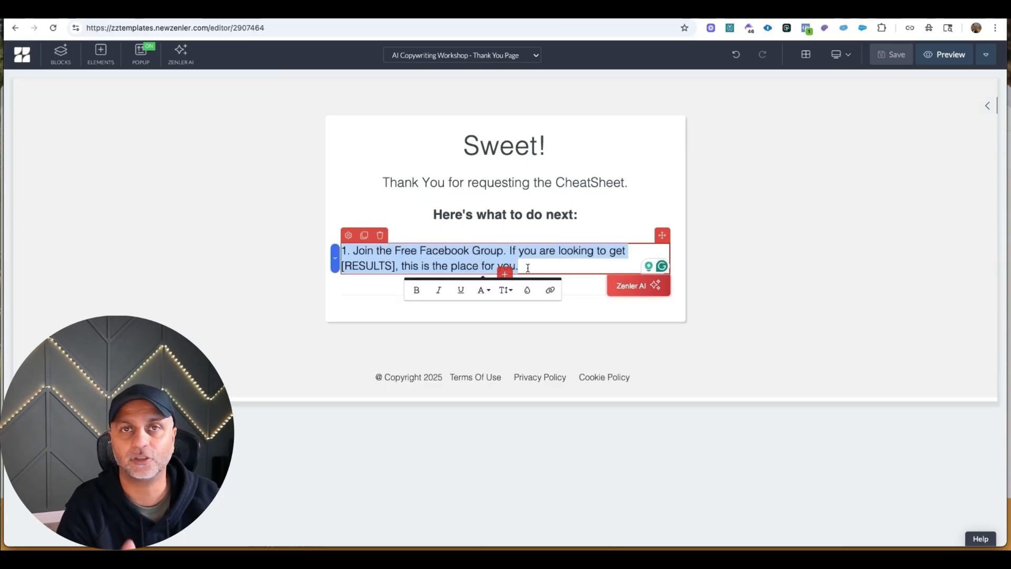
pyautogui.write('Start watching the AI Copywriting Challenge Now!')
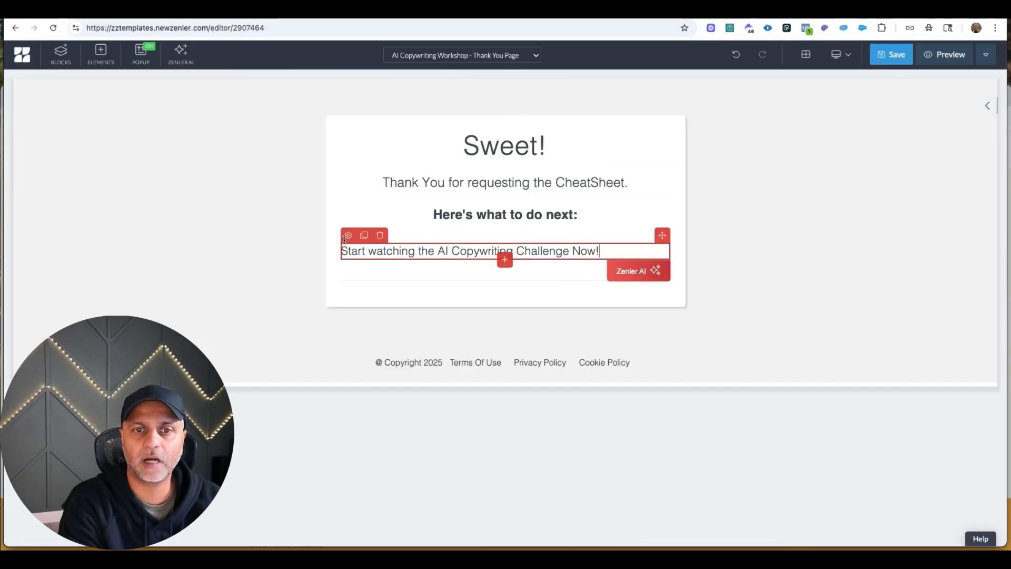
pyautogui.click(346, 237)
pyautogui.scroll(-3, 911, 300)
pyautogui.click(924, 290)
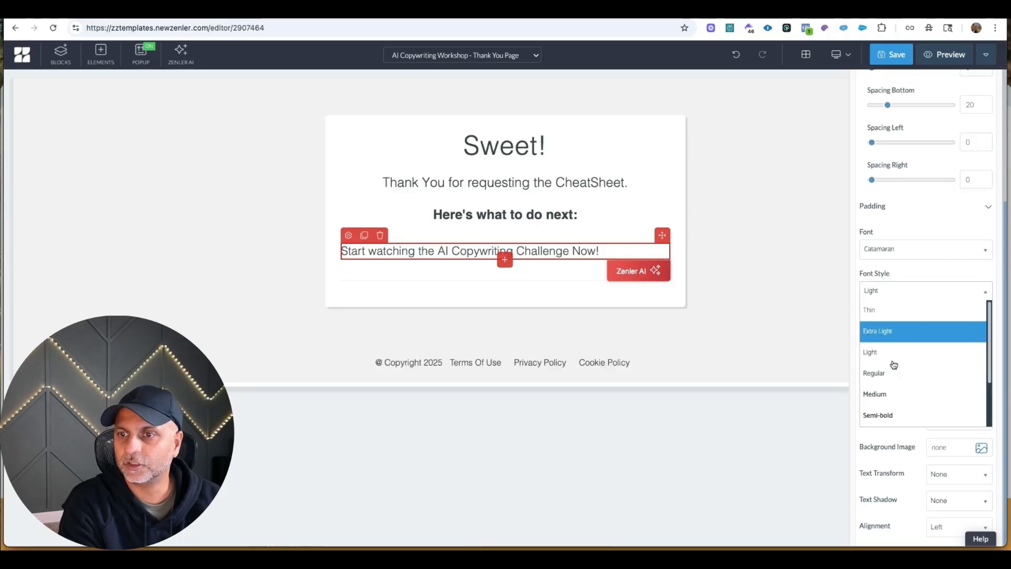
pyautogui.click(889, 415)
# Format the "Start watching" line in black, center-aligned, with a font size of 45 px.
pyautogui.click(934, 341)
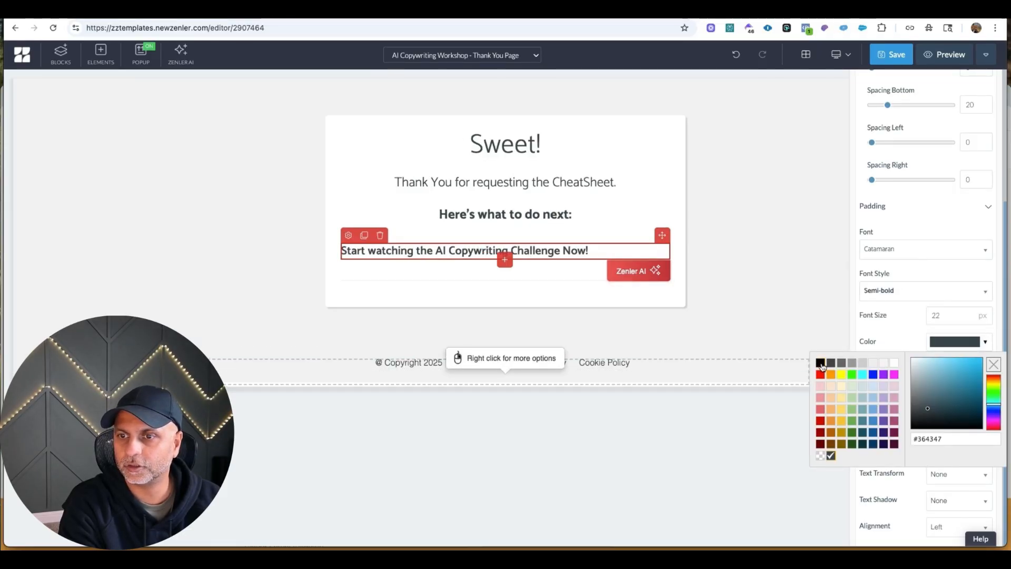
pyautogui.click(820, 362)
pyautogui.click(929, 529)
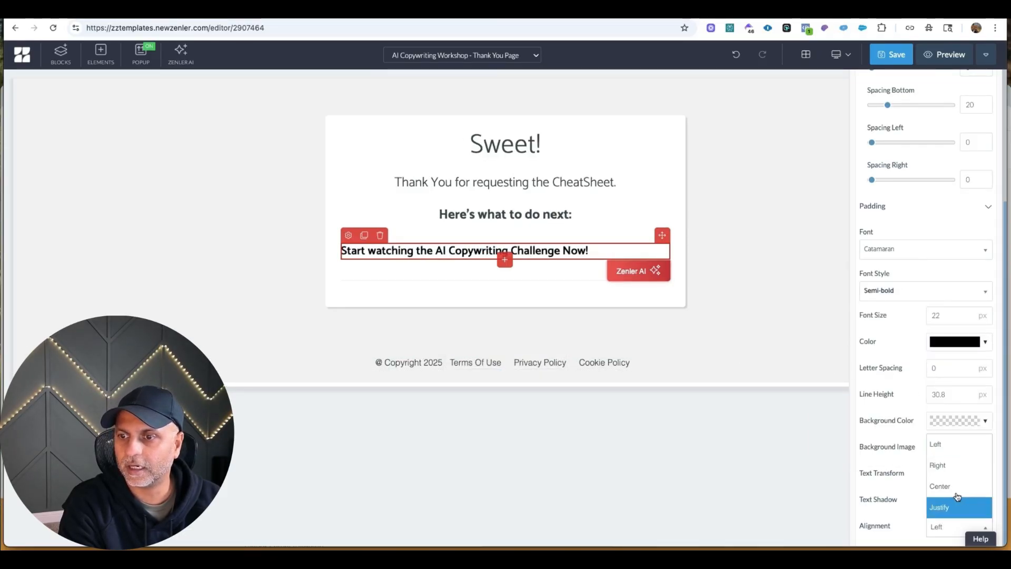
pyautogui.click(955, 484)
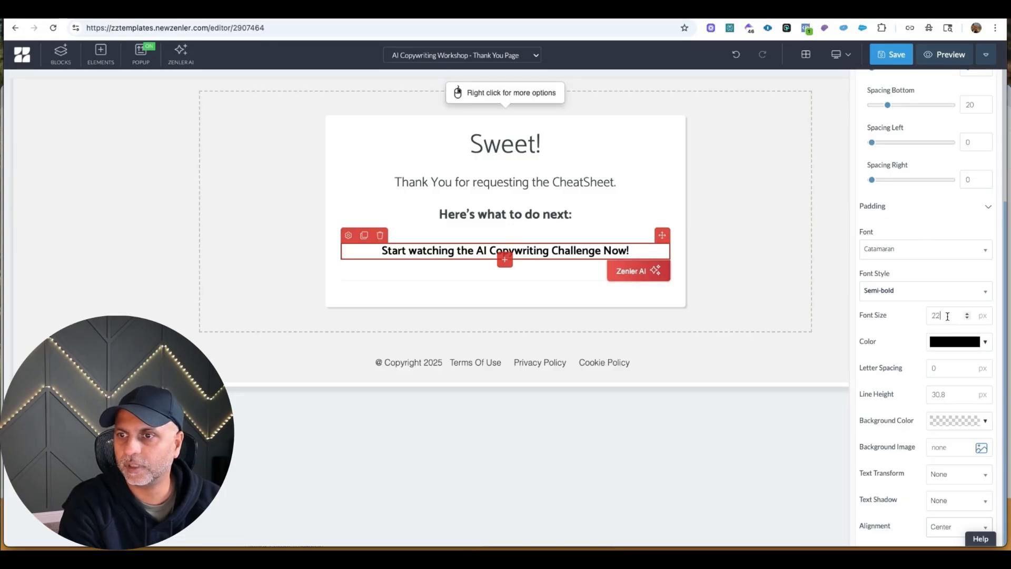
pyautogui.moveTo(947, 316); pyautogui.dragTo(852, 316)
pyautogui.write('45')
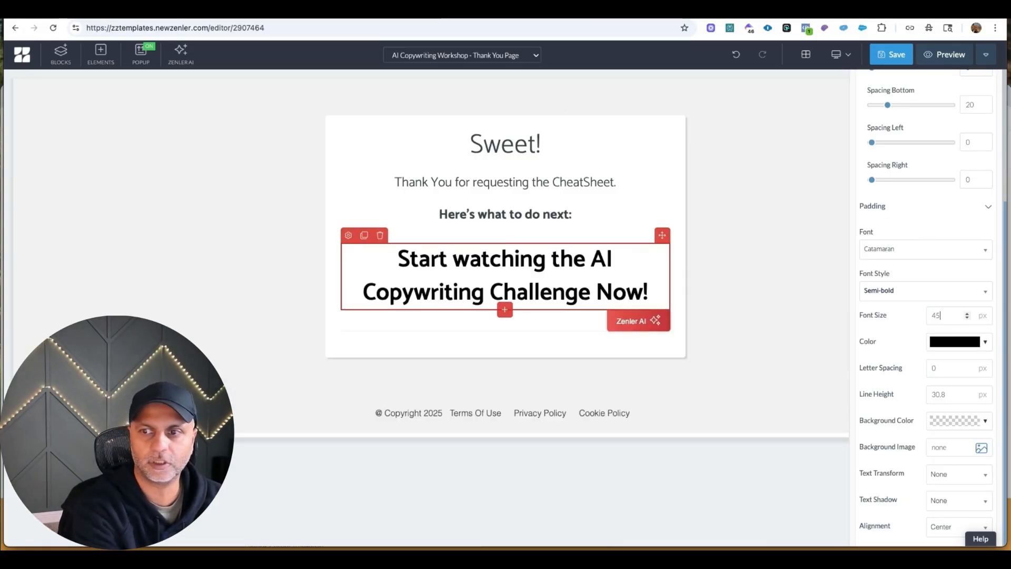
# Insert a button below the "Start watching" line and set its text to "START NOW!".
pyautogui.click(504, 310)
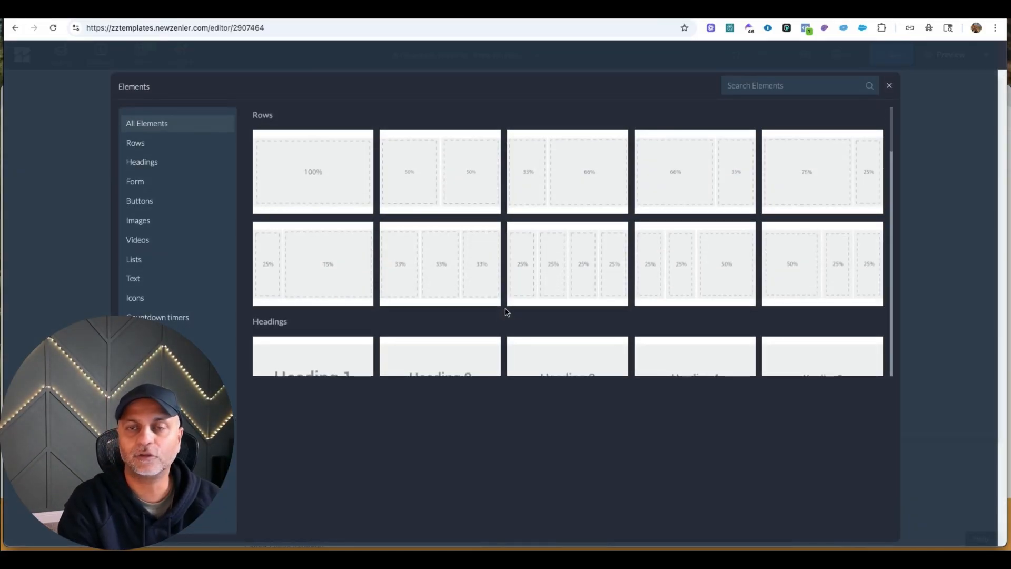
pyautogui.click(173, 201)
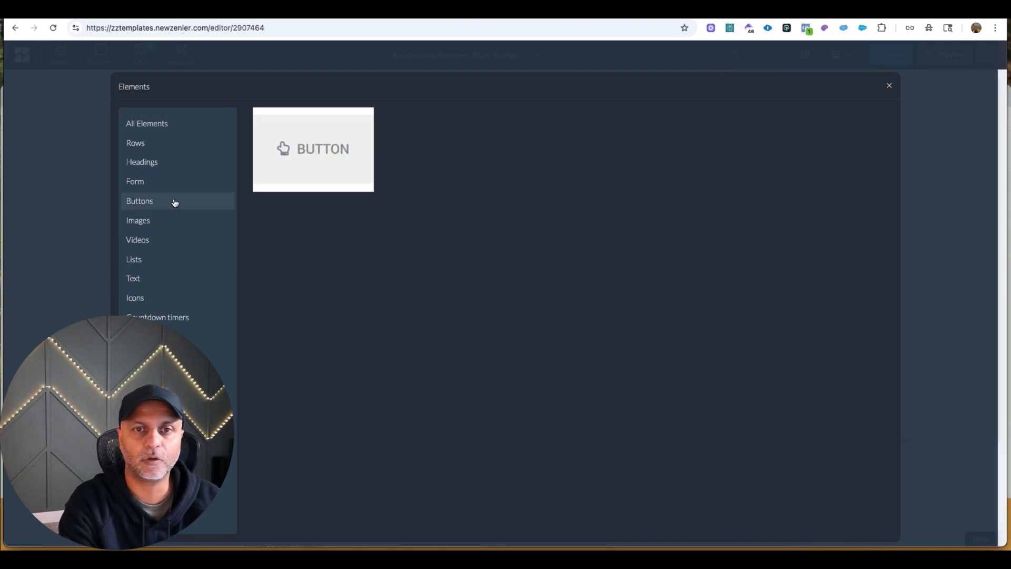
pyautogui.click(309, 154)
pyautogui.click(528, 349)
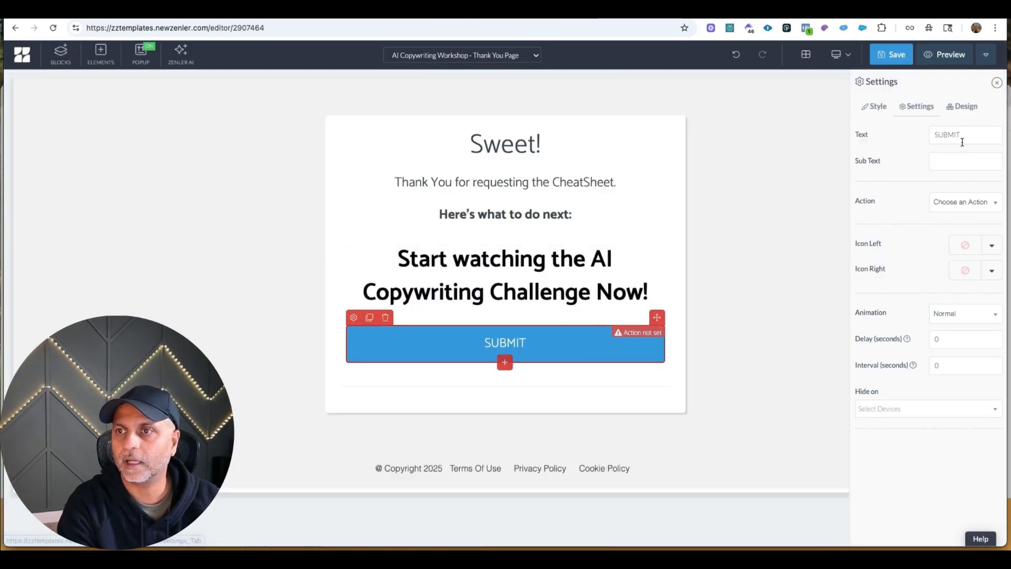
pyautogui.doubleClick(961, 135)
pyautogui.write('START NOW!')
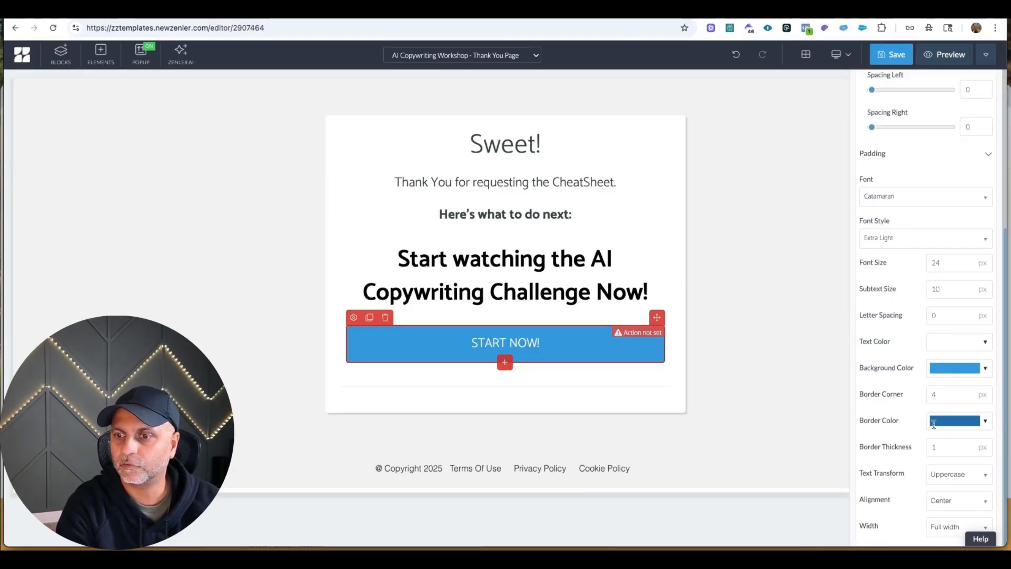
# Set the START NOW! button's width to Normal and apply the Rounded Button design.
pyautogui.click(946, 525)
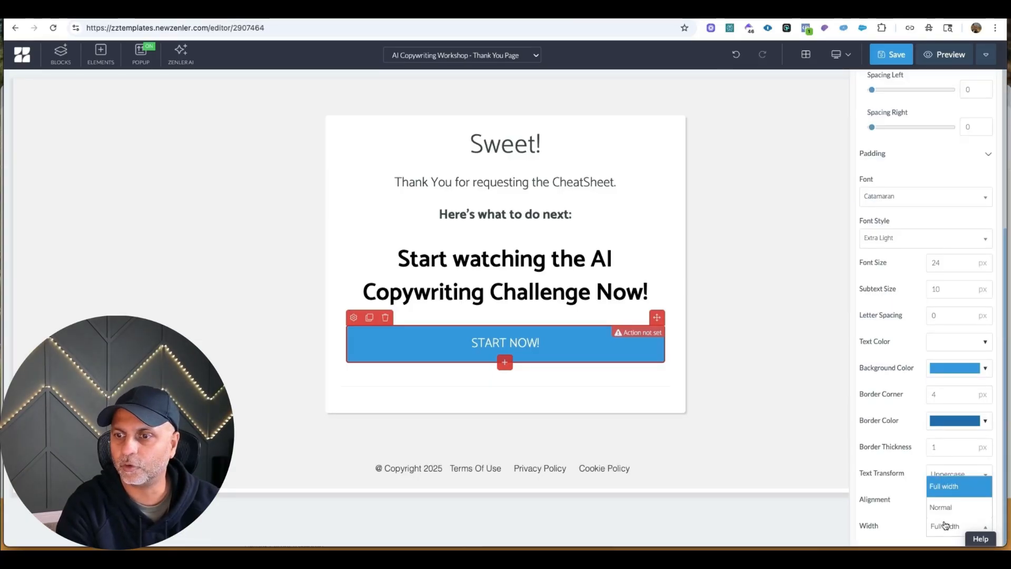
pyautogui.click(947, 508)
pyautogui.scroll(5, 905, 126)
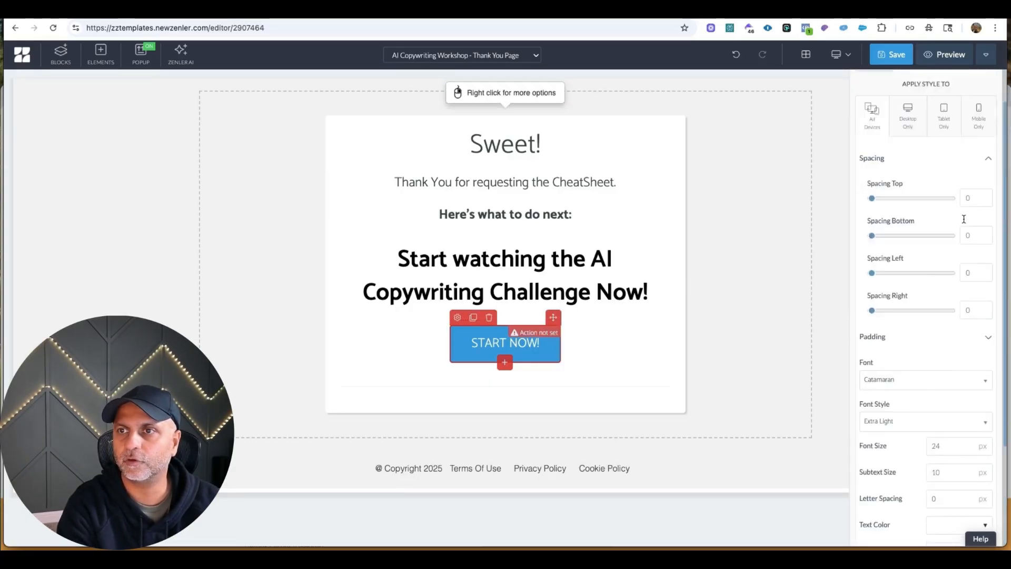
pyautogui.click(916, 106)
pyautogui.click(965, 106)
pyautogui.click(931, 220)
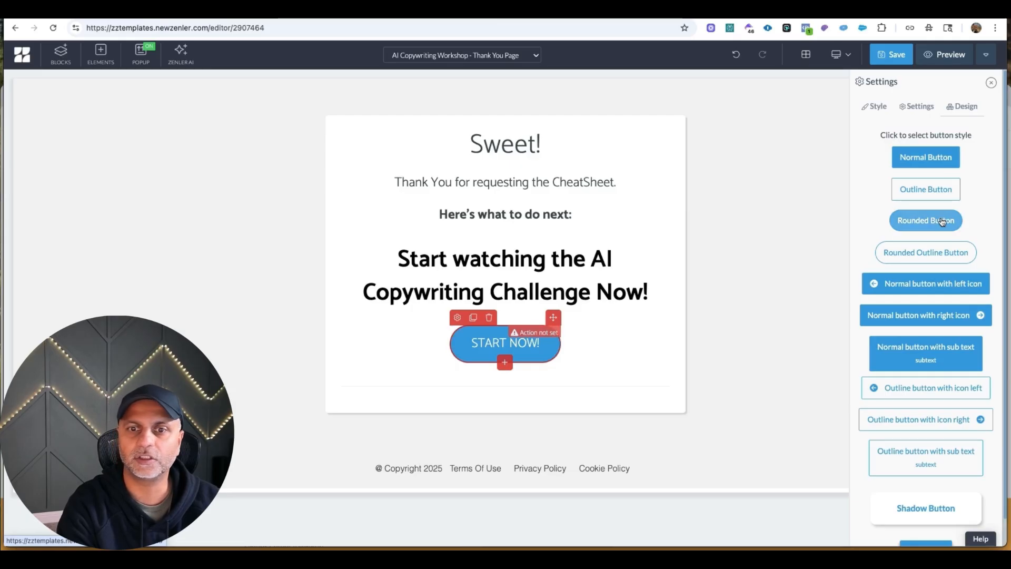
# Set the START NOW! button's background color to black.
pyautogui.click(457, 317)
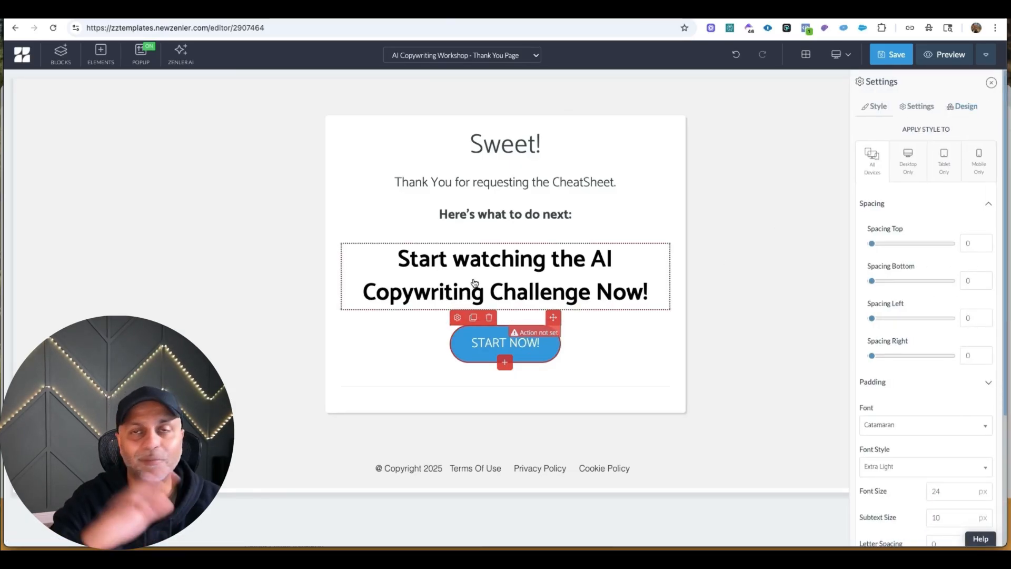
pyautogui.click(929, 108)
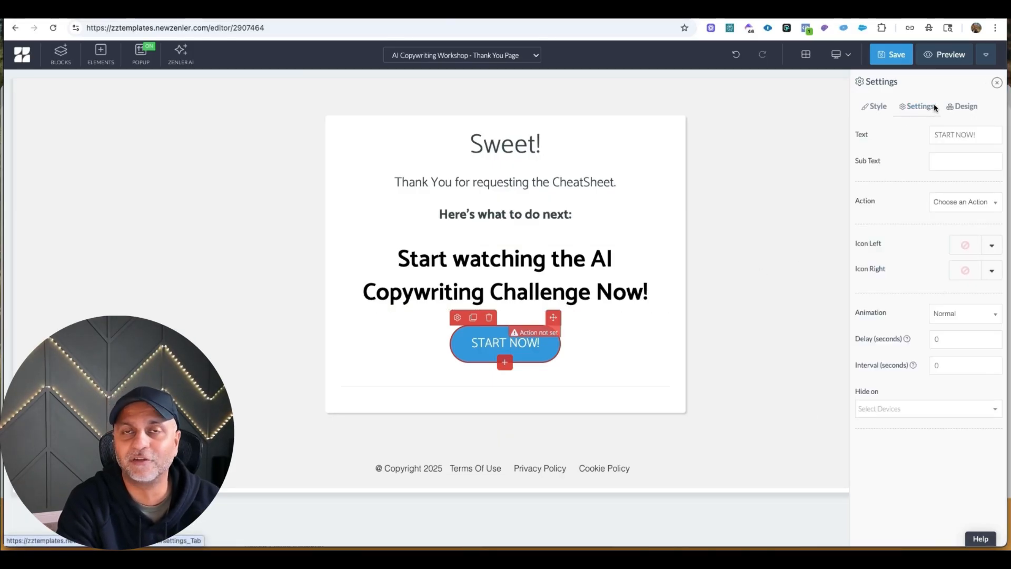
pyautogui.click(875, 106)
pyautogui.scroll(-5, 916, 369)
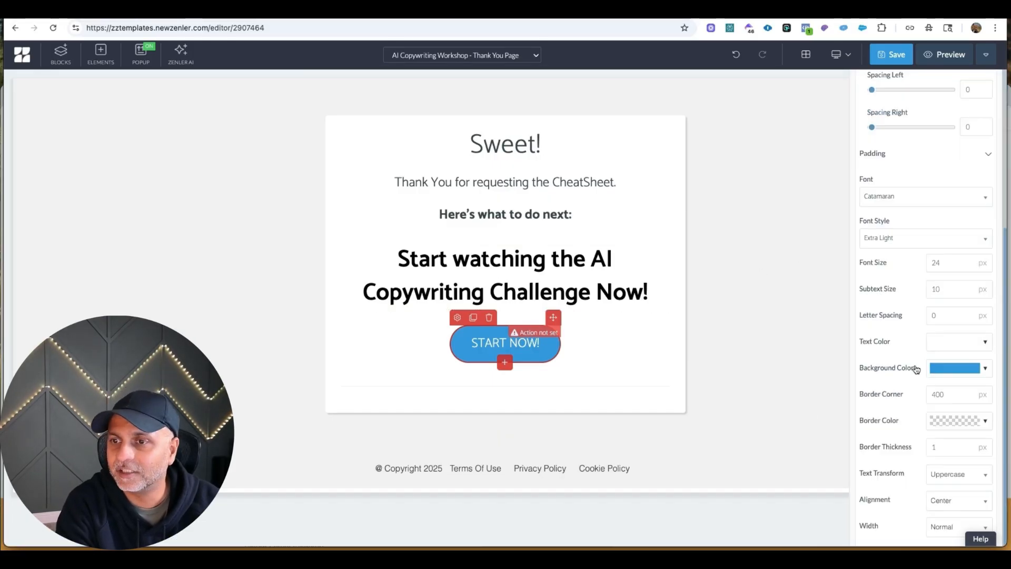
pyautogui.click(949, 374)
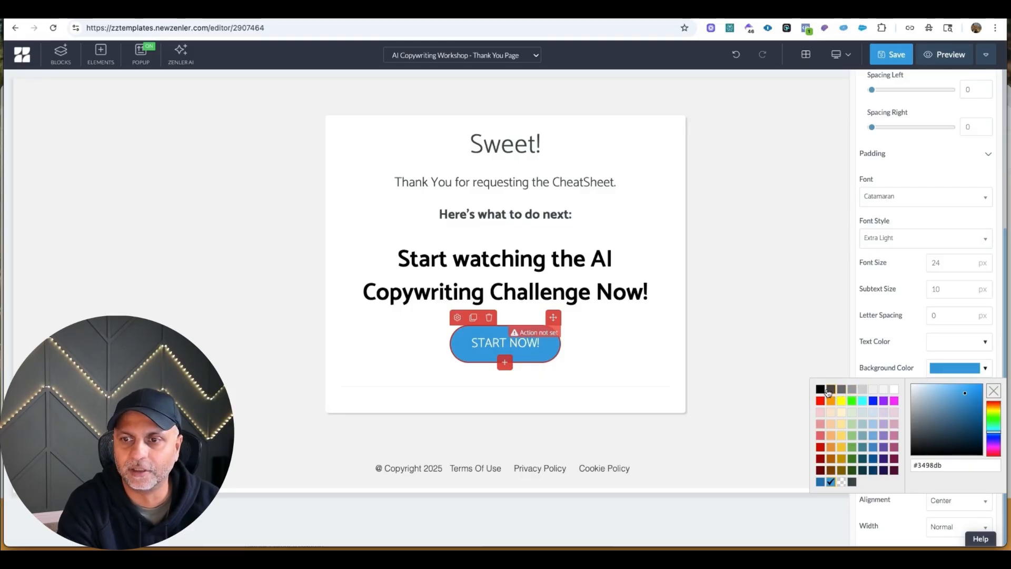
pyautogui.click(825, 391)
pyautogui.scroll(2, 971, 279)
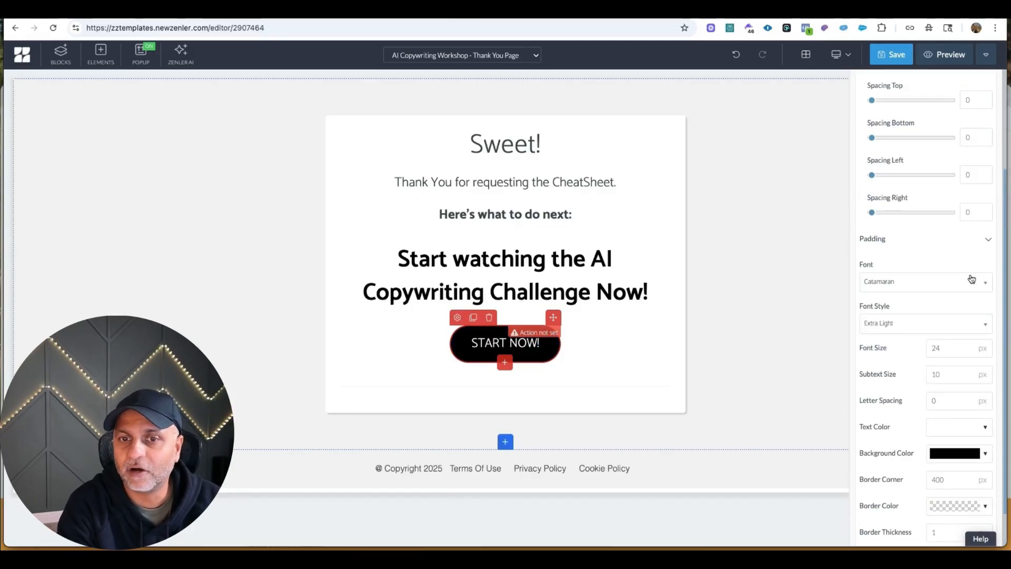
pyautogui.scroll(3, 971, 253)
# Set the START NOW! button's action to Go to Link with the zztemplates link opening in a new tab, and save the page.
pyautogui.click(932, 110)
pyautogui.click(948, 202)
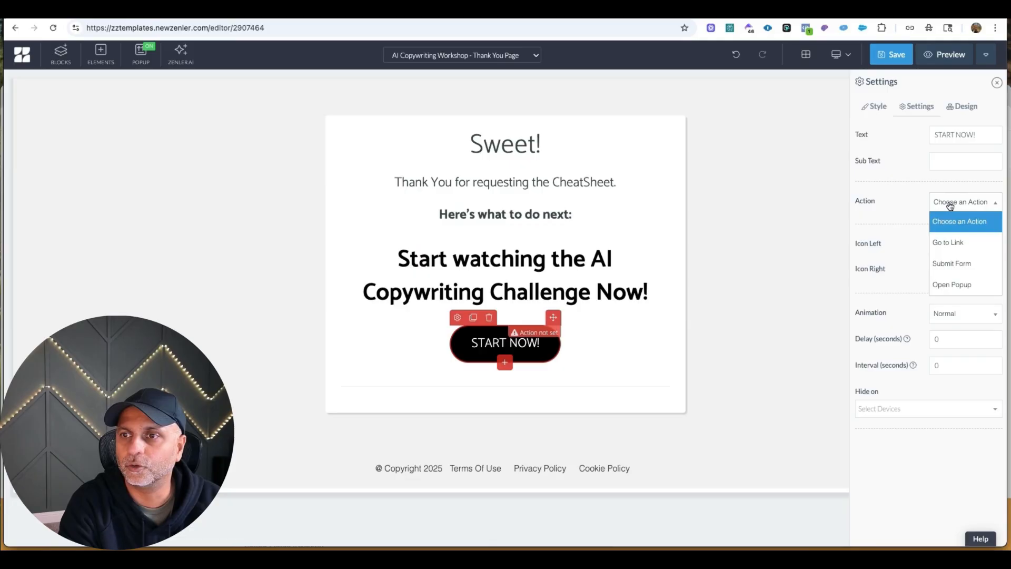
pyautogui.click(957, 244)
pyautogui.click(948, 256)
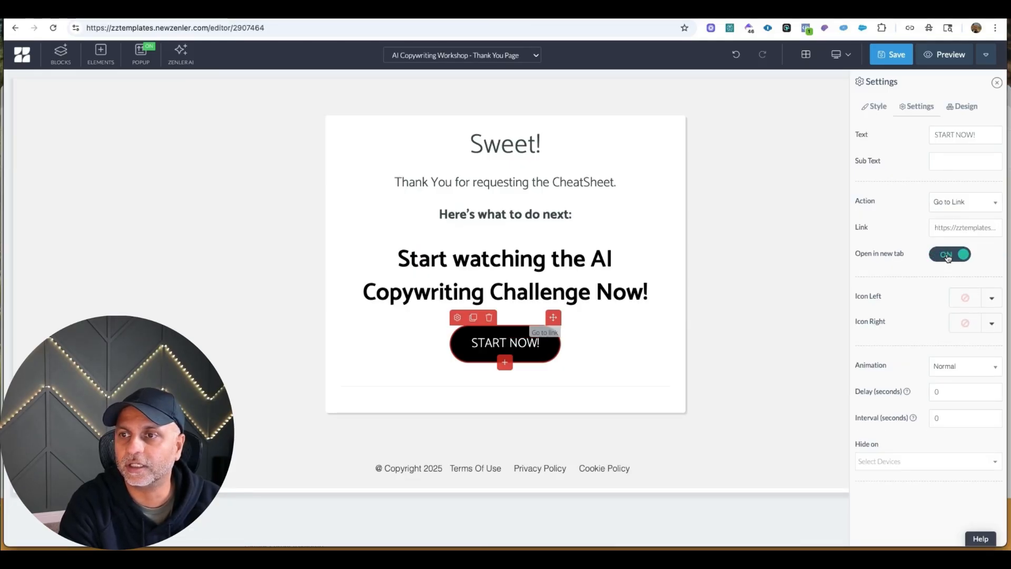
pyautogui.click(890, 54)
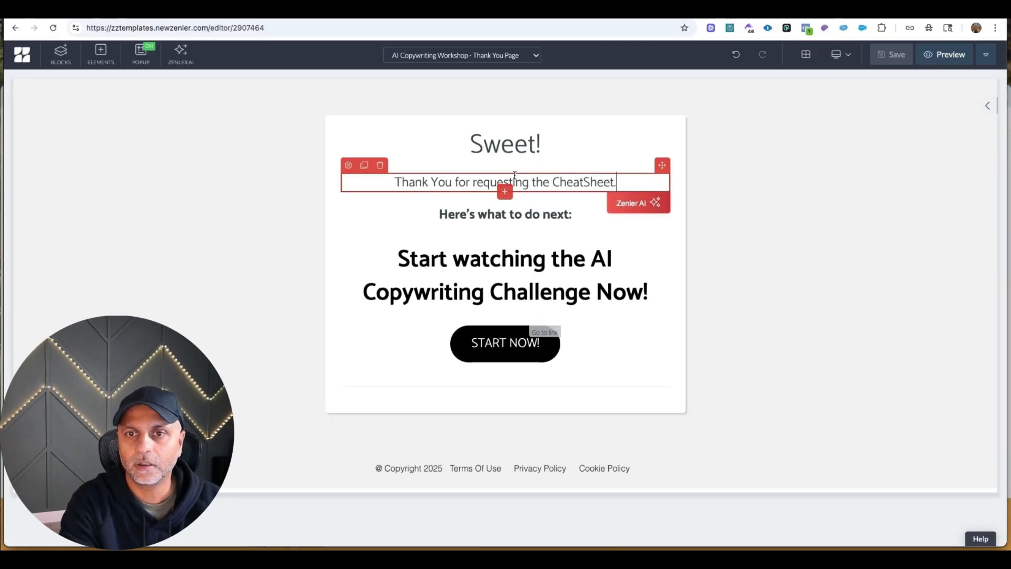
# Delete the "Thank You for requesting the CheatSheet." and "Here's what to do next:" lines and save the page.
pyautogui.click(380, 165)
pyautogui.click(379, 165)
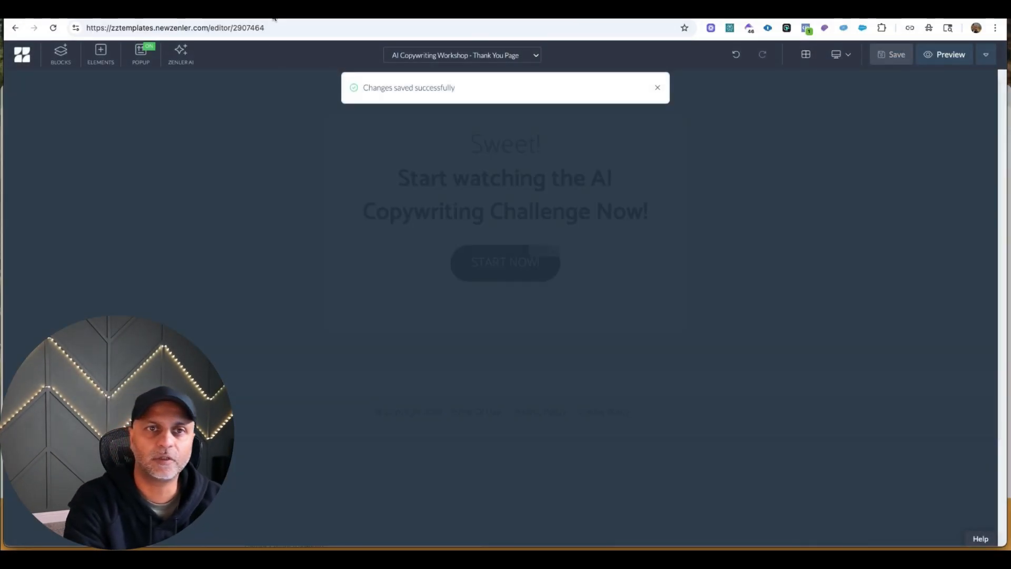
# Switch to the Miro flowchart and review its Opt-in page, Email, PDF/File and Thank you page stages.
pyautogui.click(274, 14)
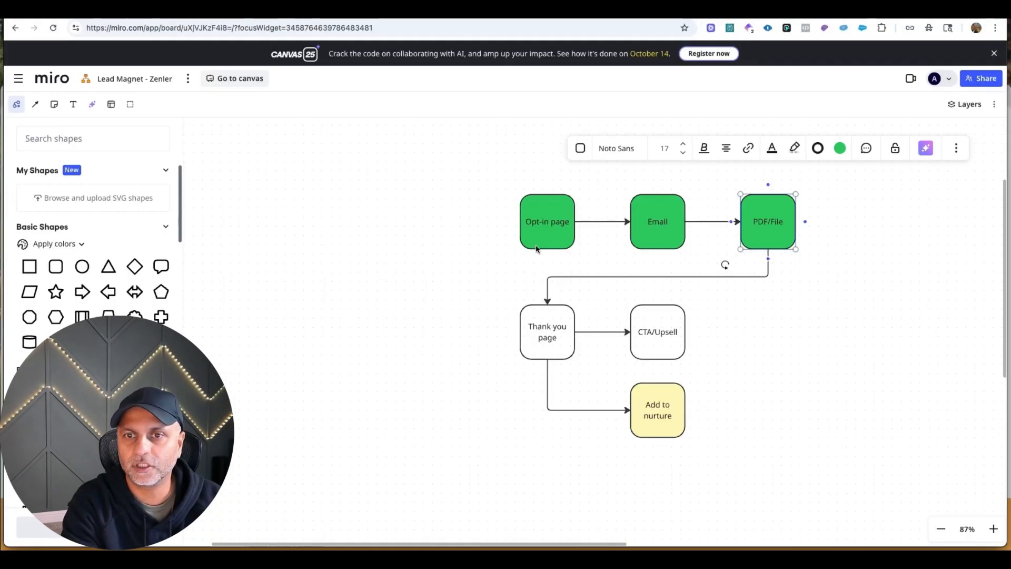
pyautogui.click(557, 241)
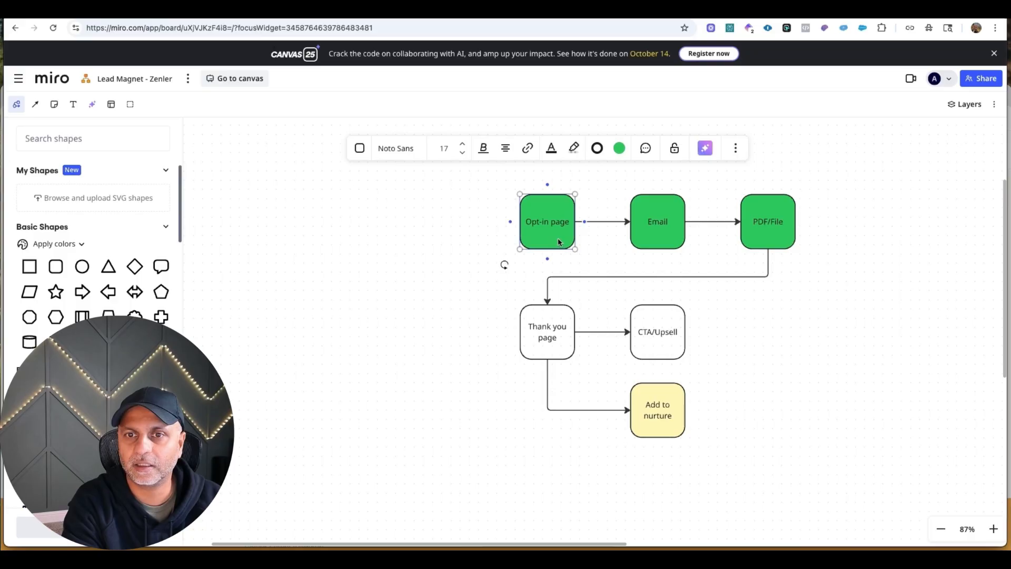
pyautogui.click(675, 214)
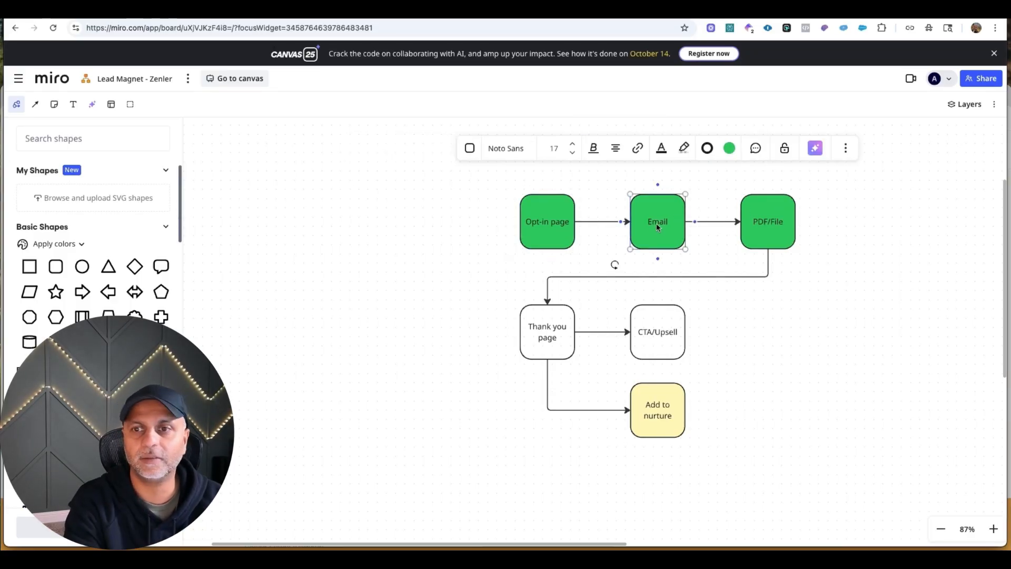
pyautogui.click(769, 223)
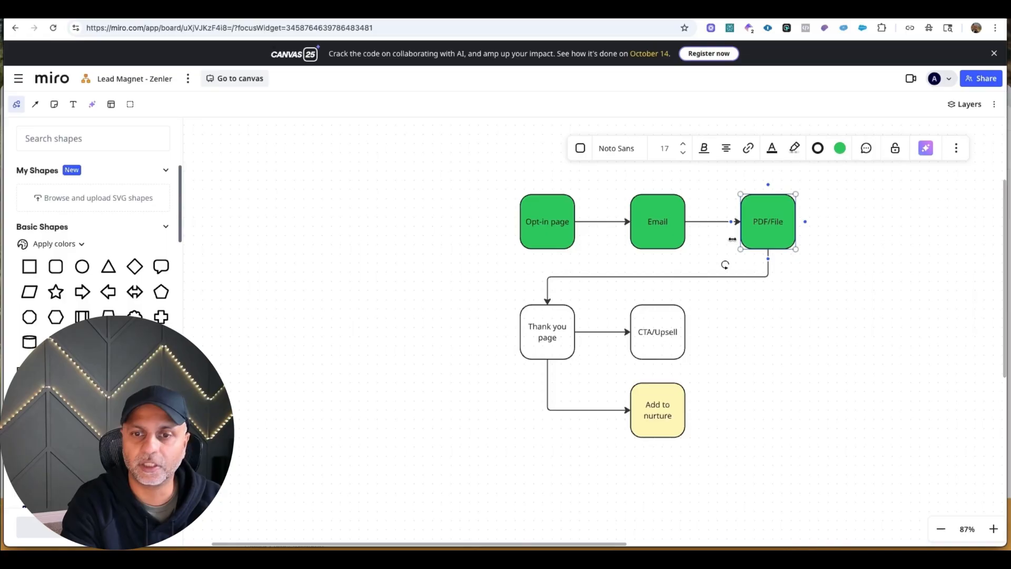
pyautogui.click(555, 337)
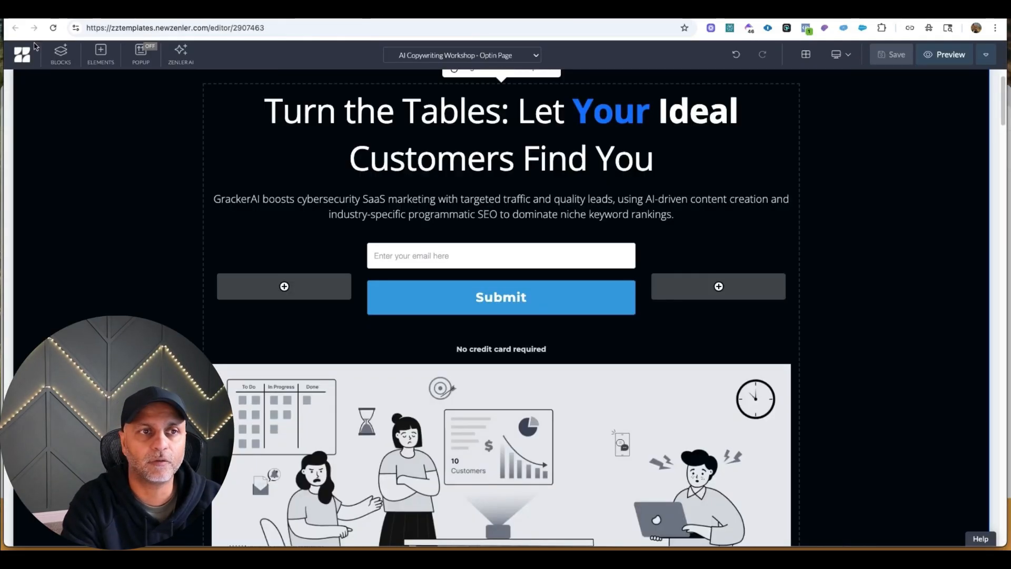
# Exit the Zenler page editor and open the ZZ Template Club course from the course list.
pyautogui.click(986, 57)
pyautogui.click(920, 175)
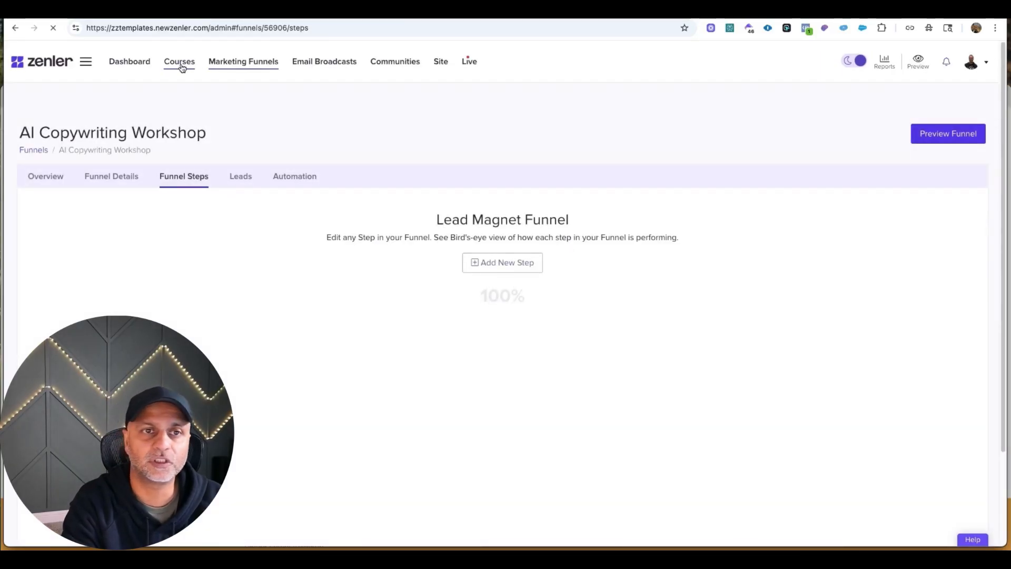
pyautogui.click(179, 64)
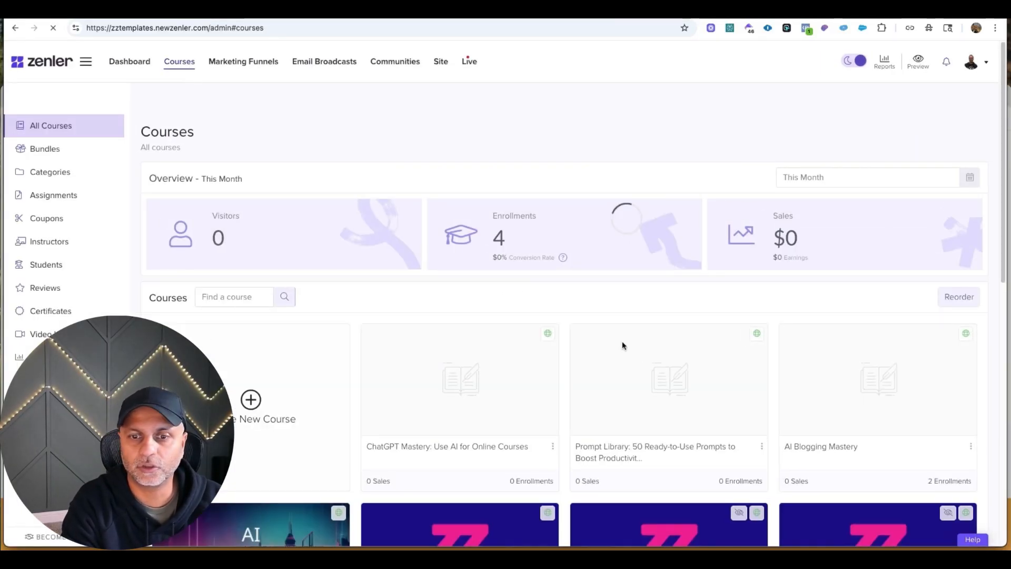
pyautogui.scroll(-6, 672, 266)
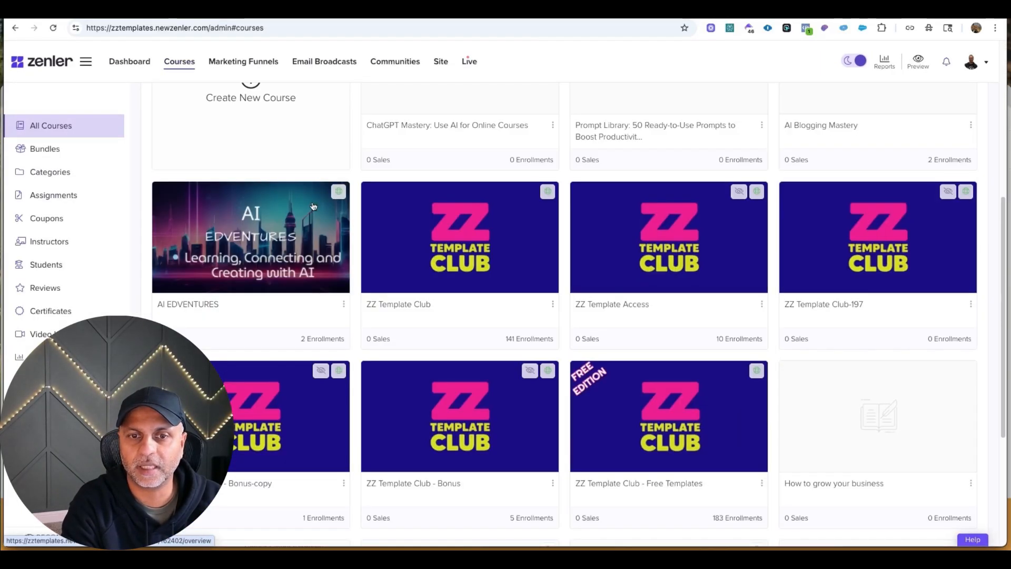
pyautogui.click(553, 304)
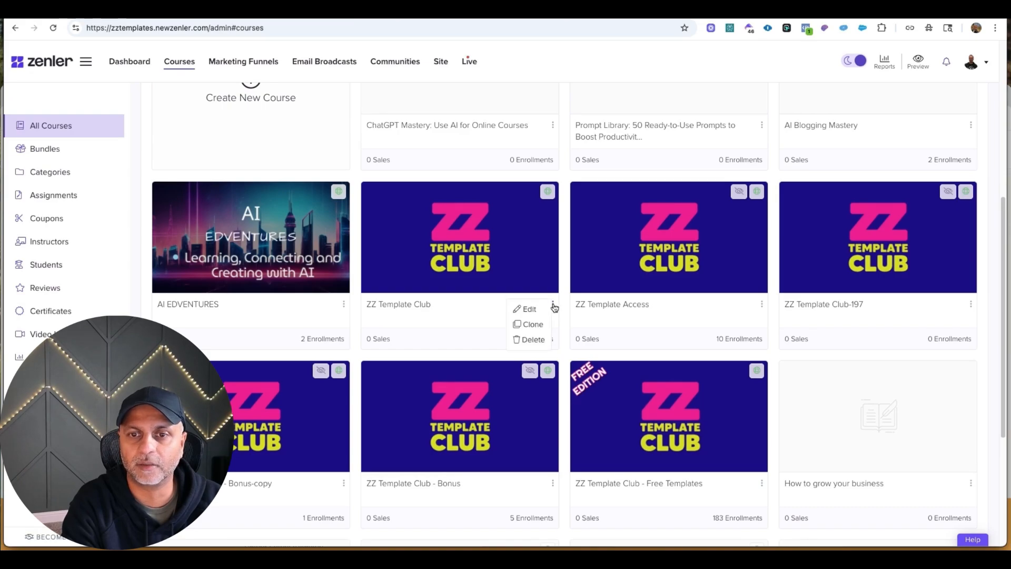
pyautogui.click(548, 213)
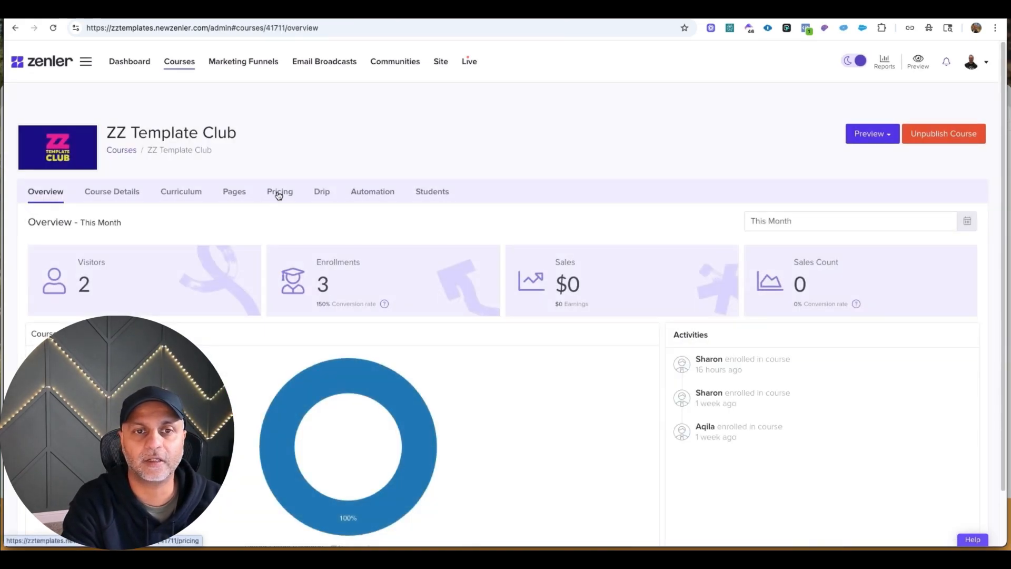
# Open the ZZ Template Club course's pages and copy the URL of its course page.
pyautogui.click(278, 193)
pyautogui.click(236, 193)
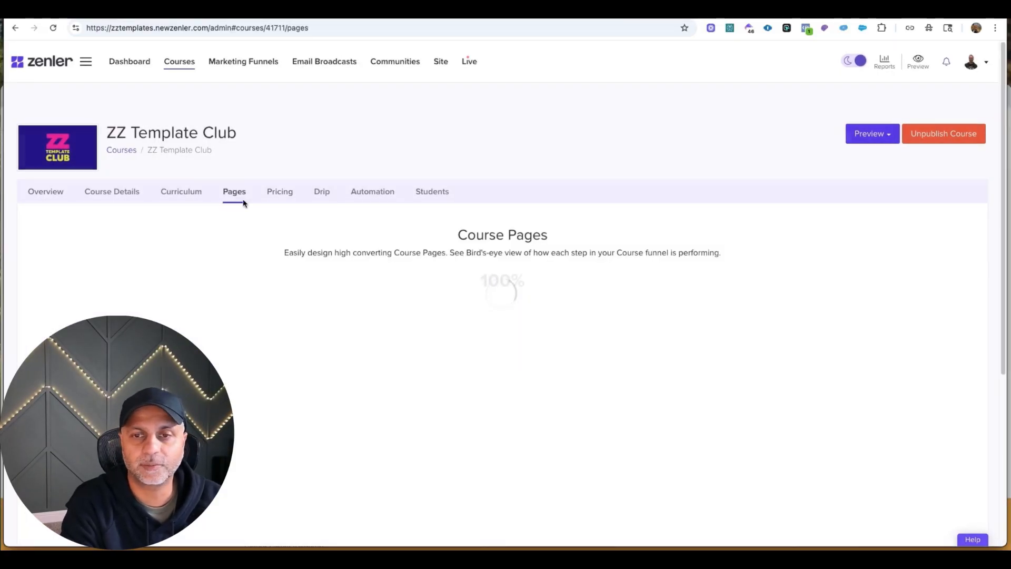
pyautogui.click(747, 369)
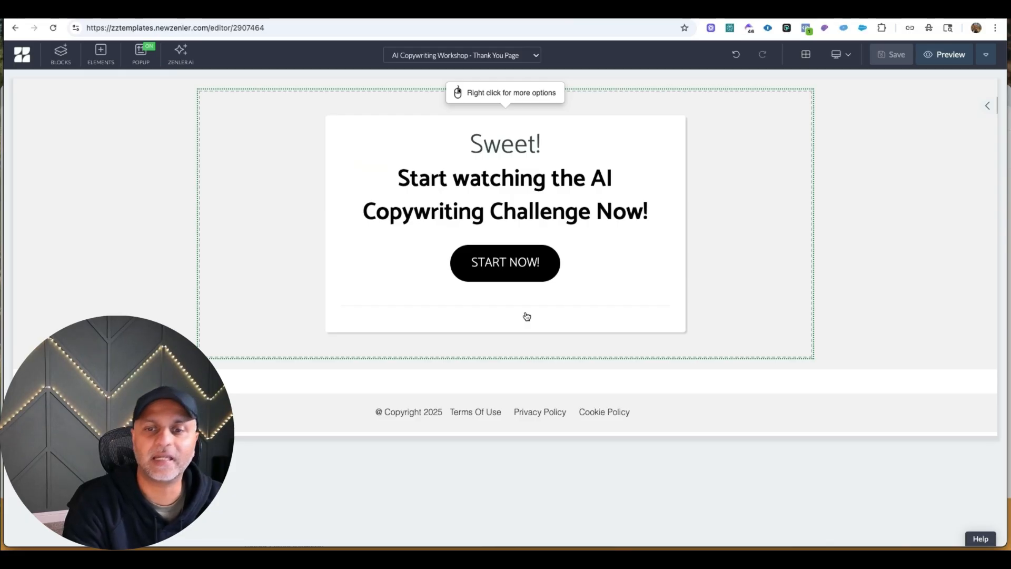
# Insert a call-to-action block below the card with heading "BUY PRE-MADE ZENLER TEMPLATES", button "200+ TEMPLATES" and subtext "SIMPLY COPY PASTE IN YOUR ZENLER SCHOOL".
pyautogui.click(509, 367)
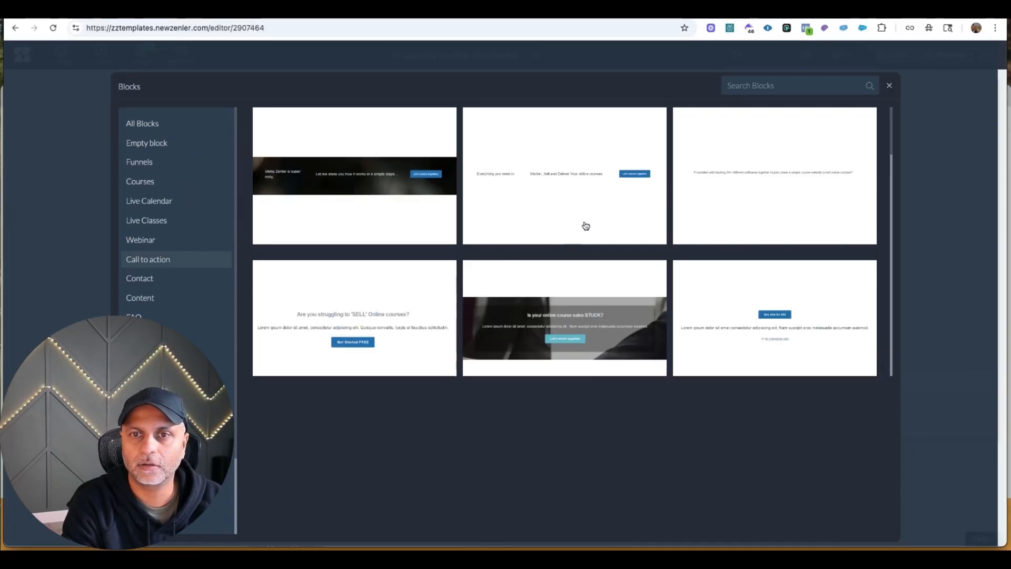
pyautogui.click(582, 223)
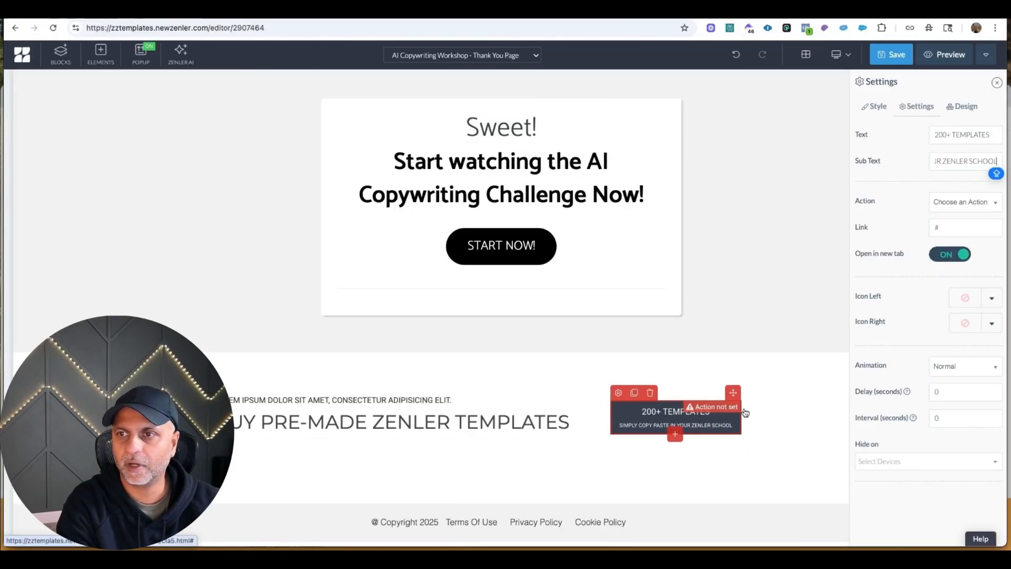
# Link the 200+ TEMPLATES button to the zz-template-club course page in a new tab and save the page.
pyautogui.click(950, 204)
pyautogui.click(972, 240)
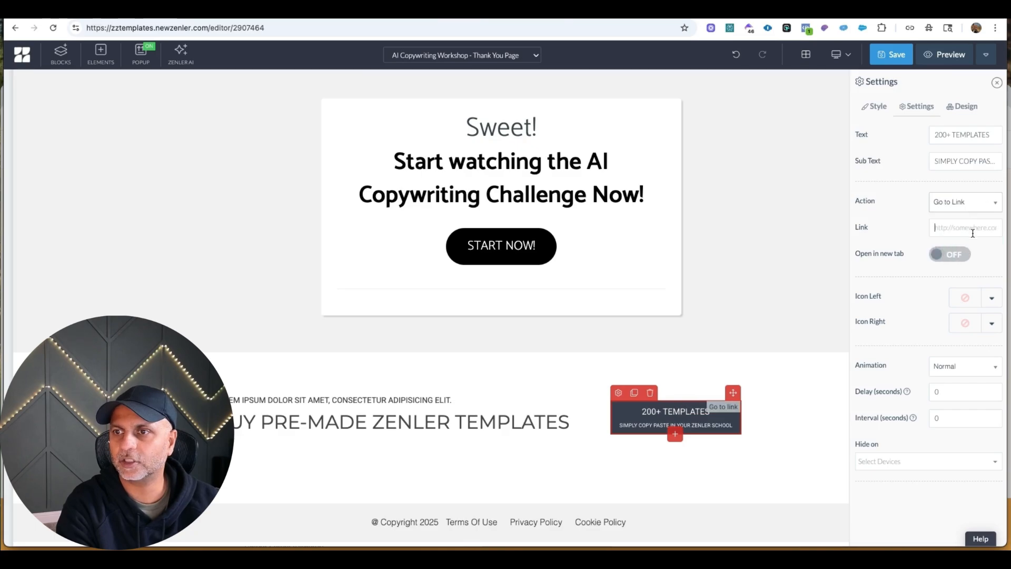
pyautogui.click(948, 256)
pyautogui.click(905, 61)
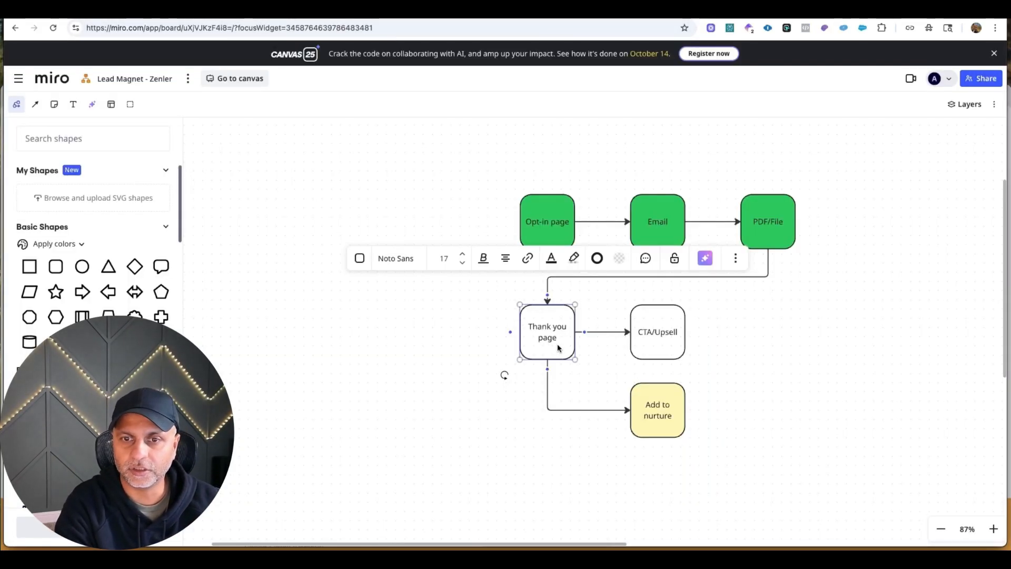
# Check the CTA/Upsell and Add to nurture stages in the Miro flowchart.
pyautogui.click(670, 342)
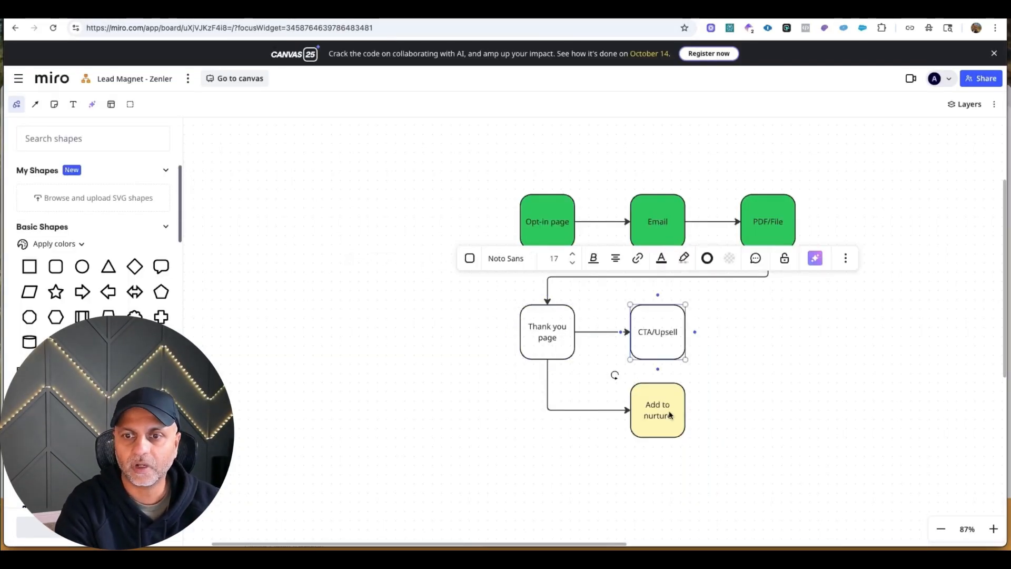
pyautogui.click(670, 414)
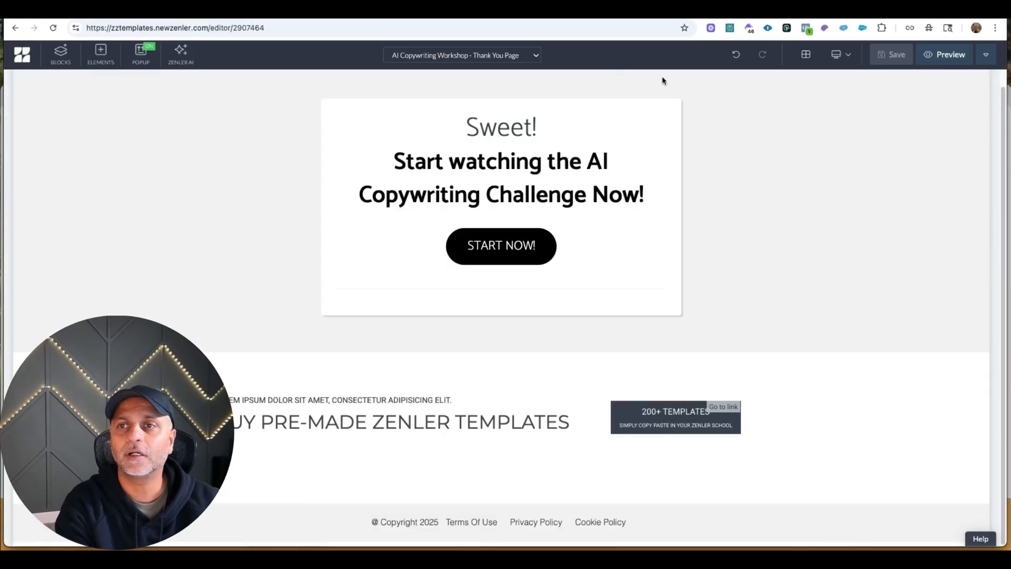
# Return to the AI Copywriting Workshop funnel's steps in Zenler and copy the opt-in page URL.
pyautogui.click(473, 54)
pyautogui.click(479, 73)
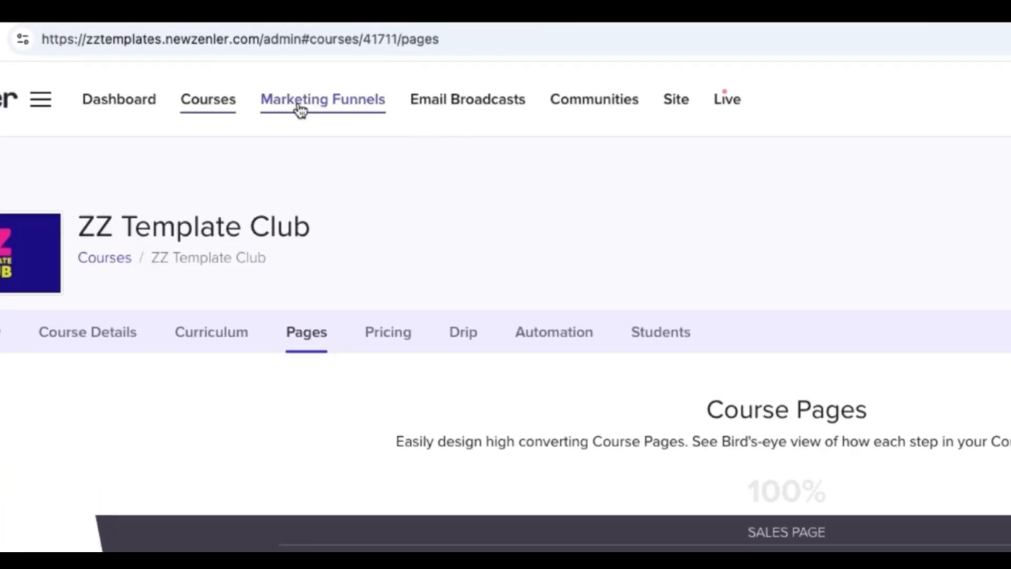
pyautogui.click(298, 107)
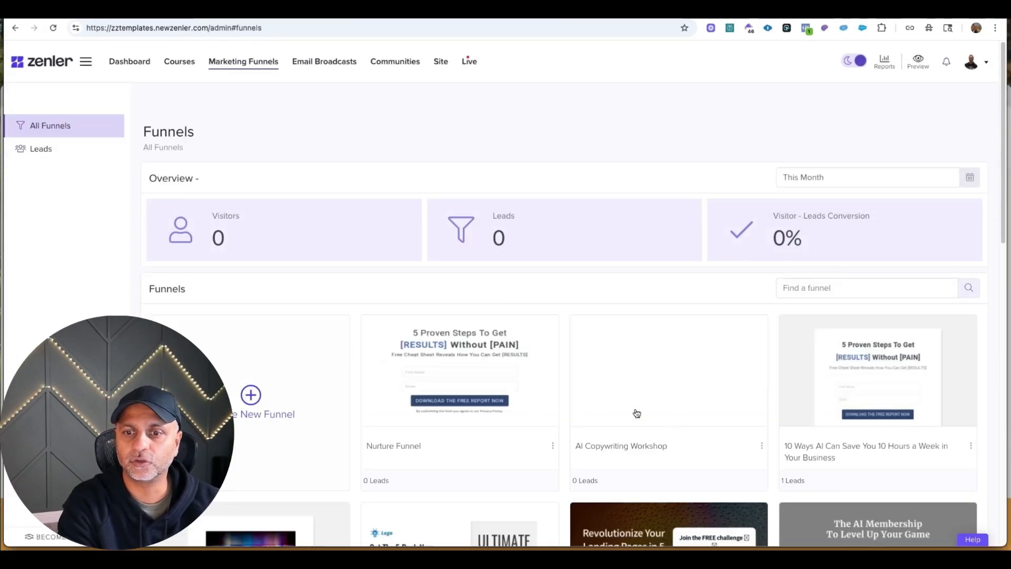
pyautogui.click(646, 419)
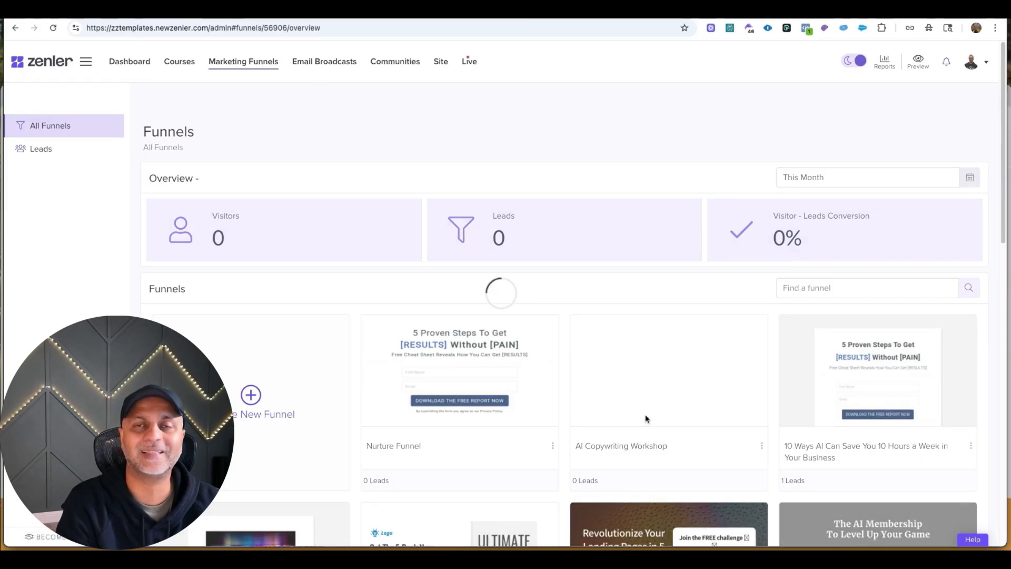
pyautogui.click(202, 182)
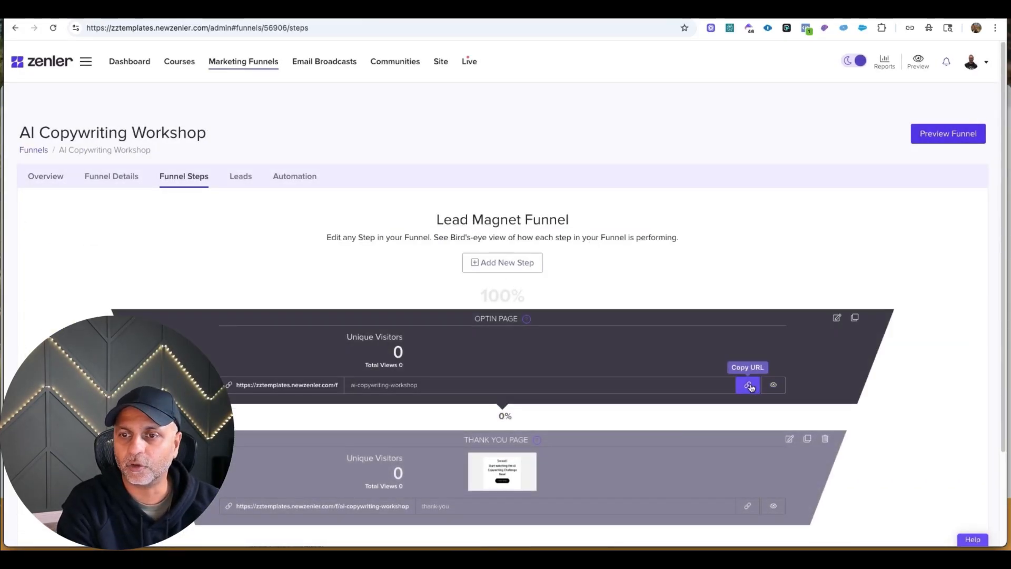
pyautogui.click(747, 384)
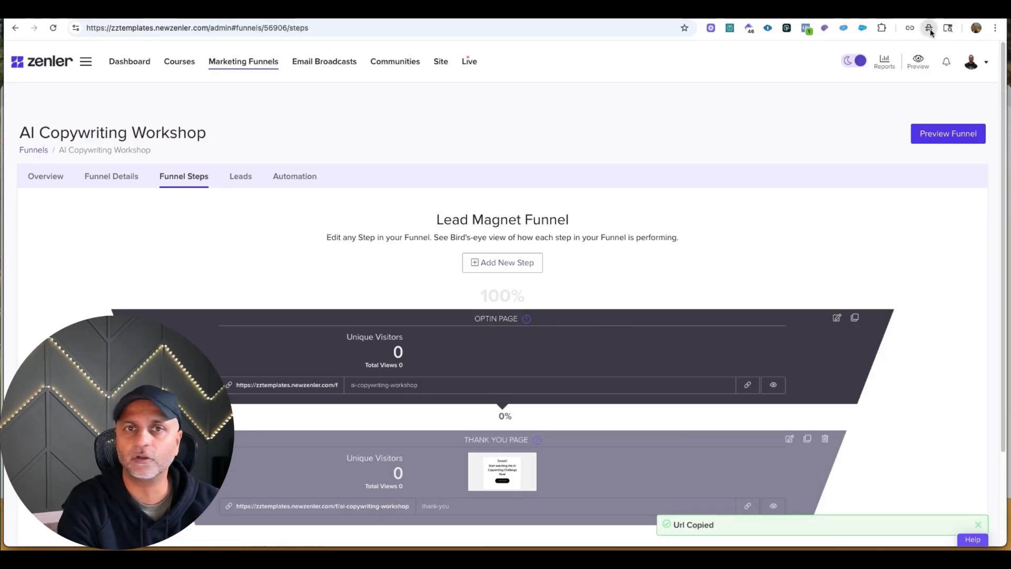
# Open the copied opt-in page URL in an incognito window, check the live form, and close that window.
pyautogui.click(930, 29)
pyautogui.hotkey('ctrl', 'v')
pyautogui.press('Return')
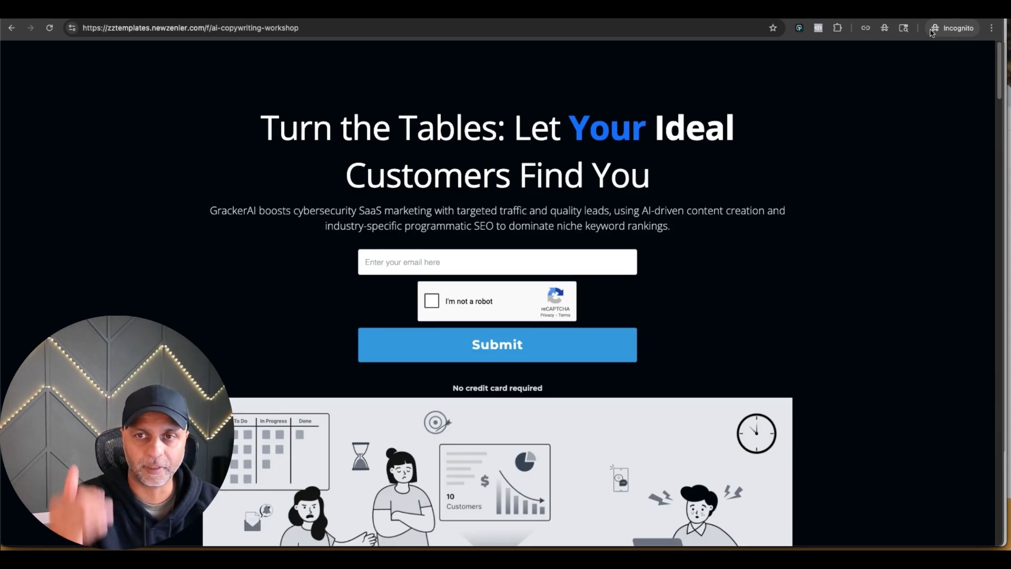
pyautogui.click(447, 261)
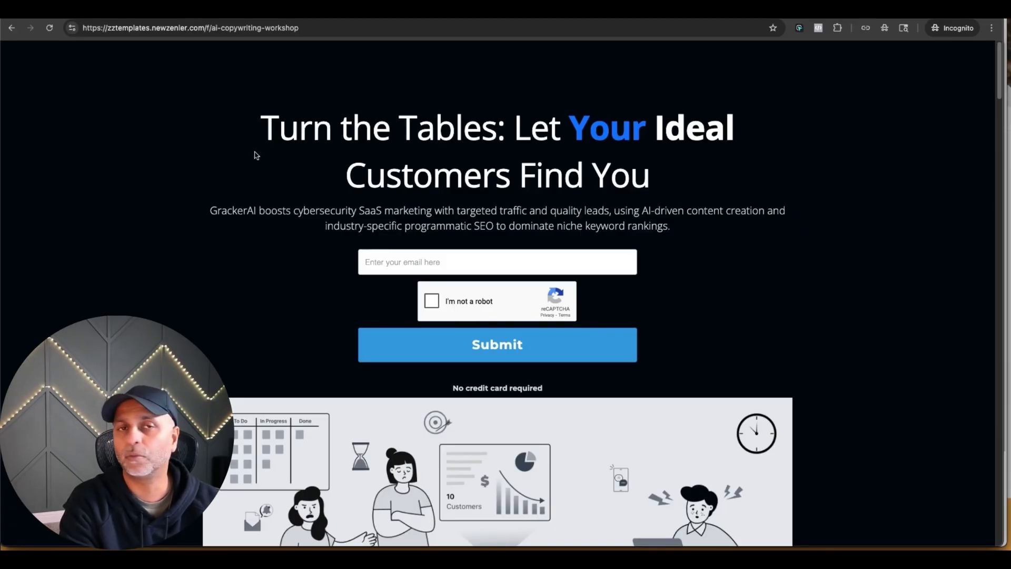
pyautogui.press('super+w')
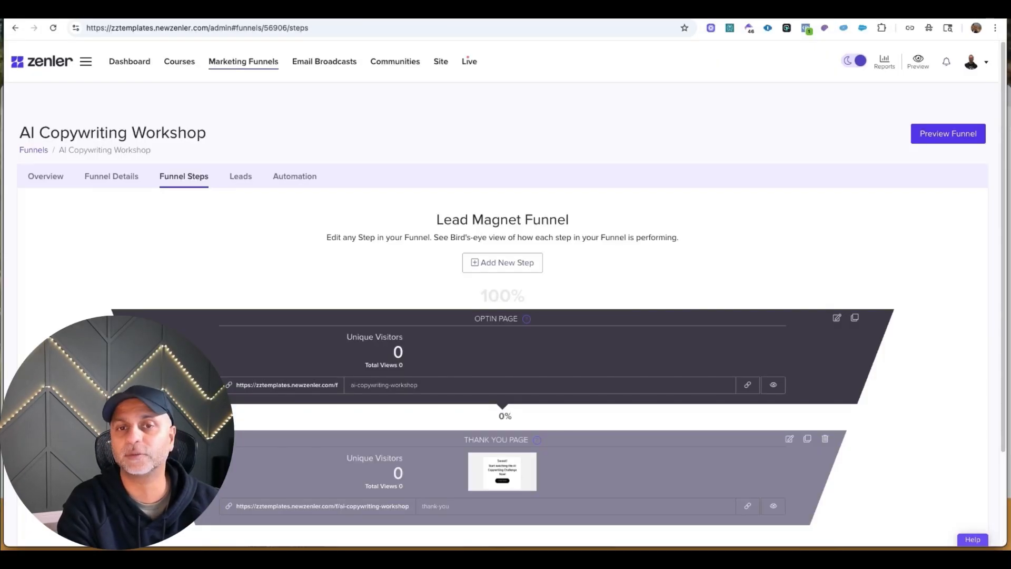
# Open the funnel's opt-in page in the editor and disable reCAPTCHA in its page settings.
pyautogui.click(836, 318)
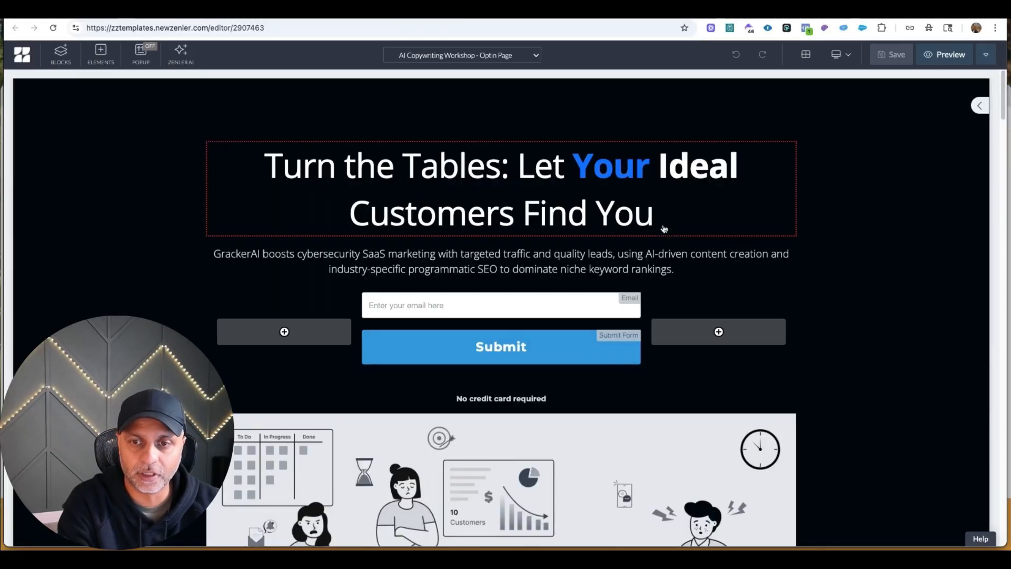
pyautogui.click(984, 55)
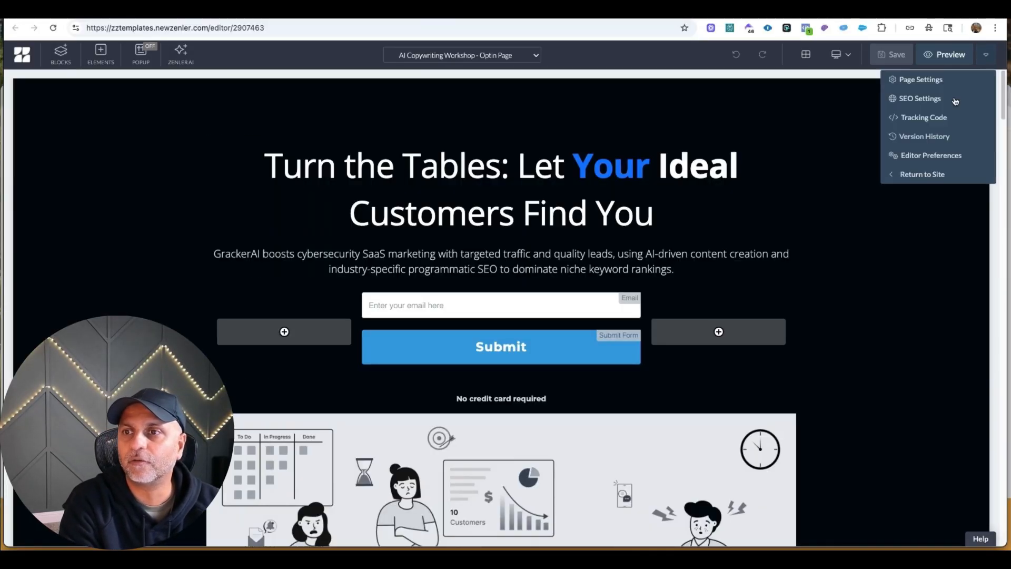
pyautogui.click(921, 81)
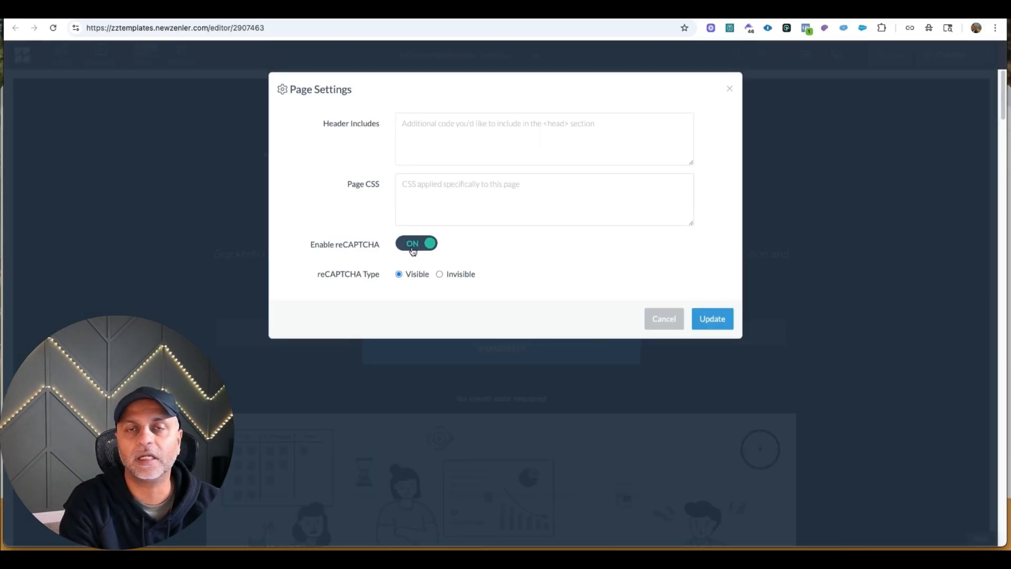
pyautogui.click(413, 248)
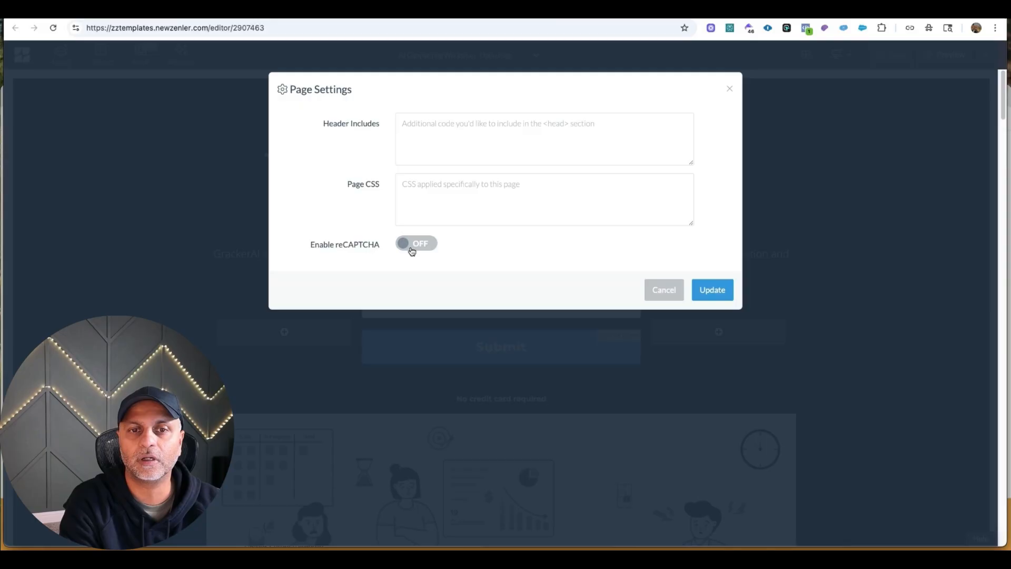
pyautogui.click(703, 295)
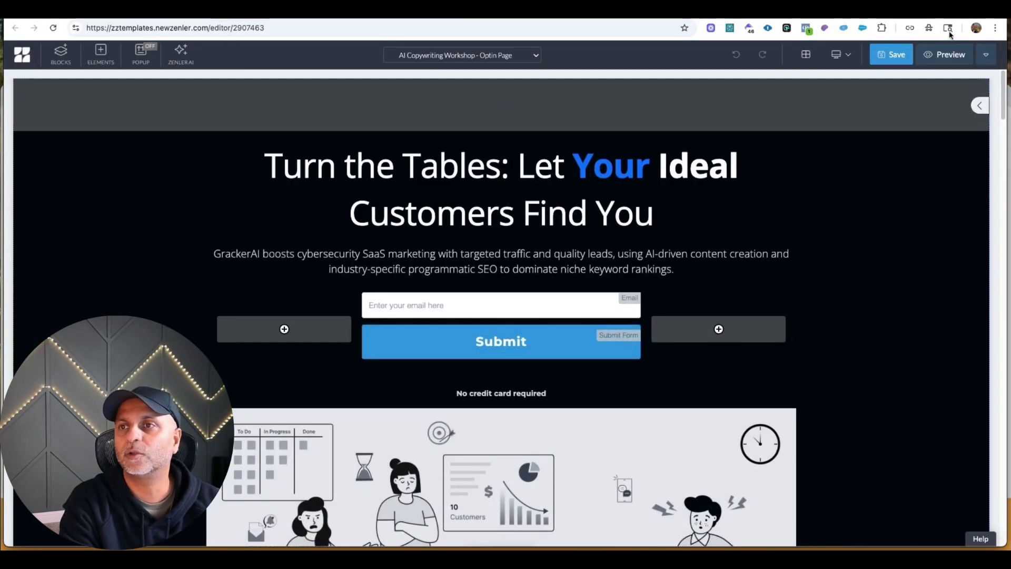
# Submit the live opt-in form with a test email address and try the thank-you page's 200+ TEMPLATES link.
pyautogui.click(932, 30)
pyautogui.press('super+v')
pyautogui.press('Return')
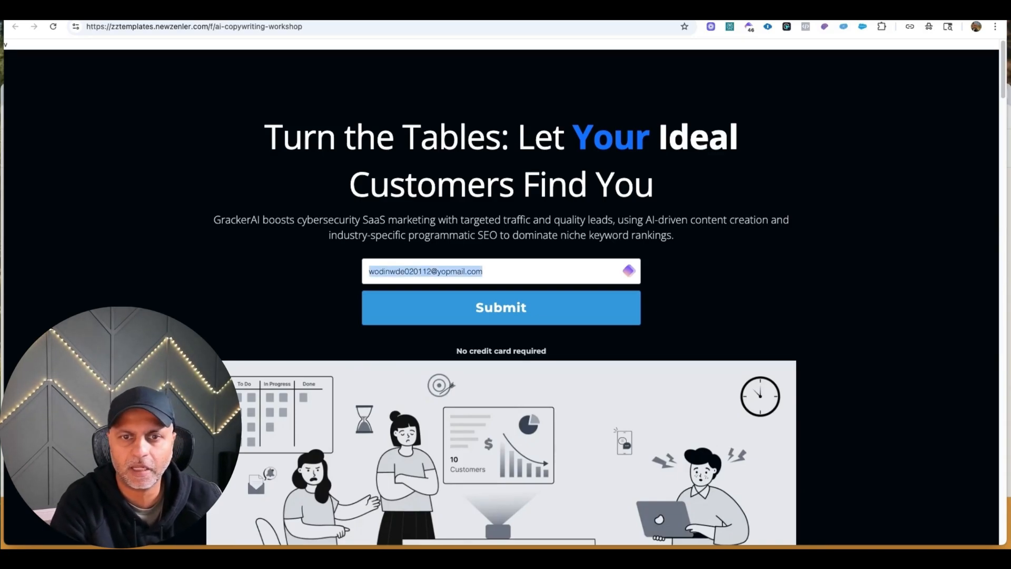
pyautogui.click(537, 310)
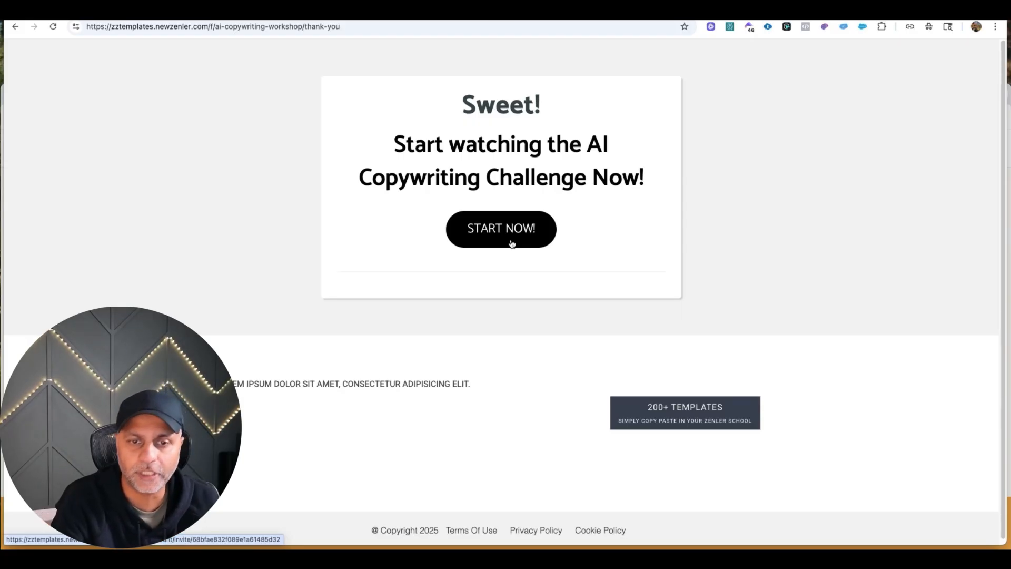
pyautogui.click(703, 418)
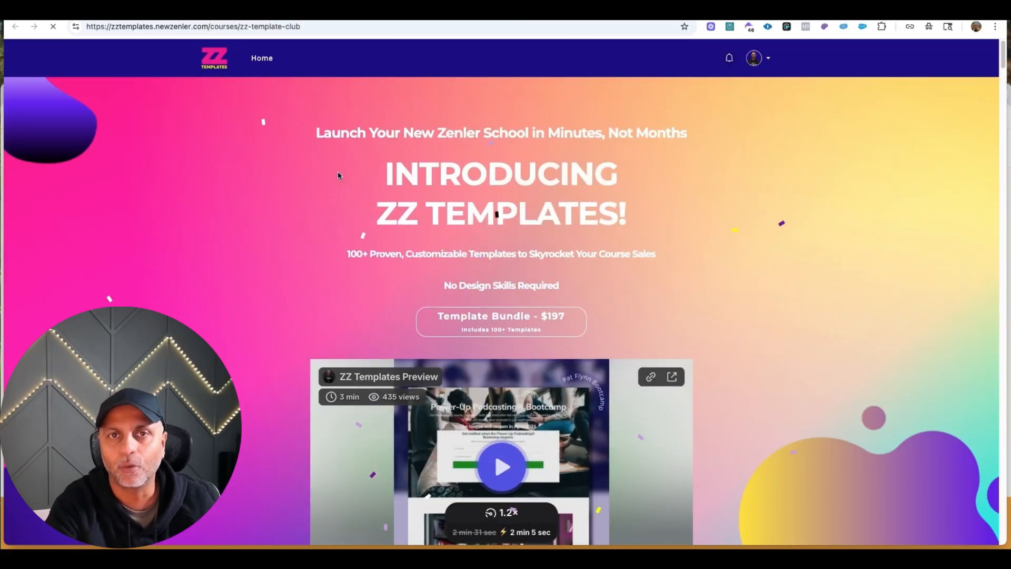
pyautogui.click(284, 12)
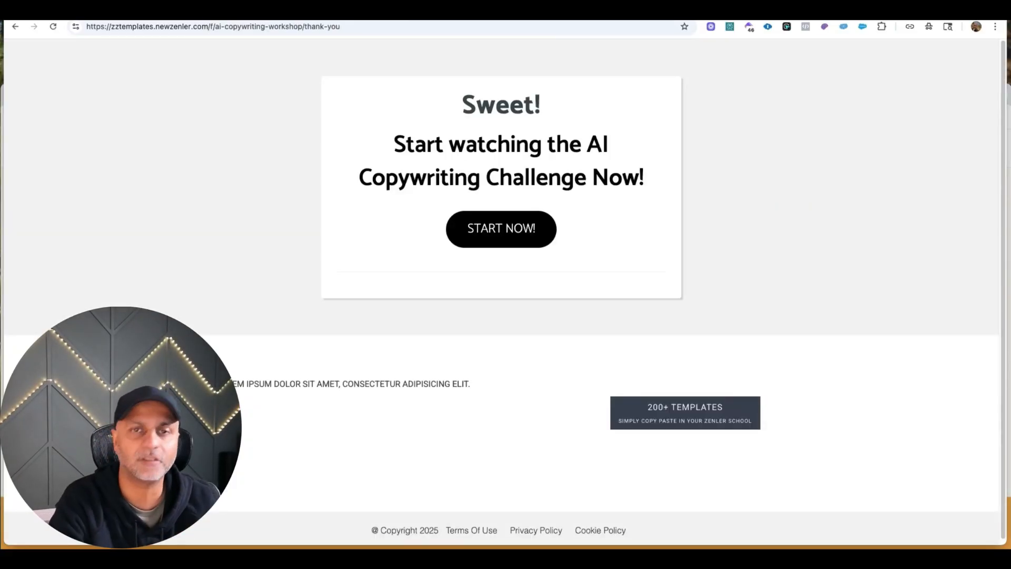
# Check the AI Copywriting Workshop funnel's leads for the test subscriber and its assigned tag.
pyautogui.click(174, 12)
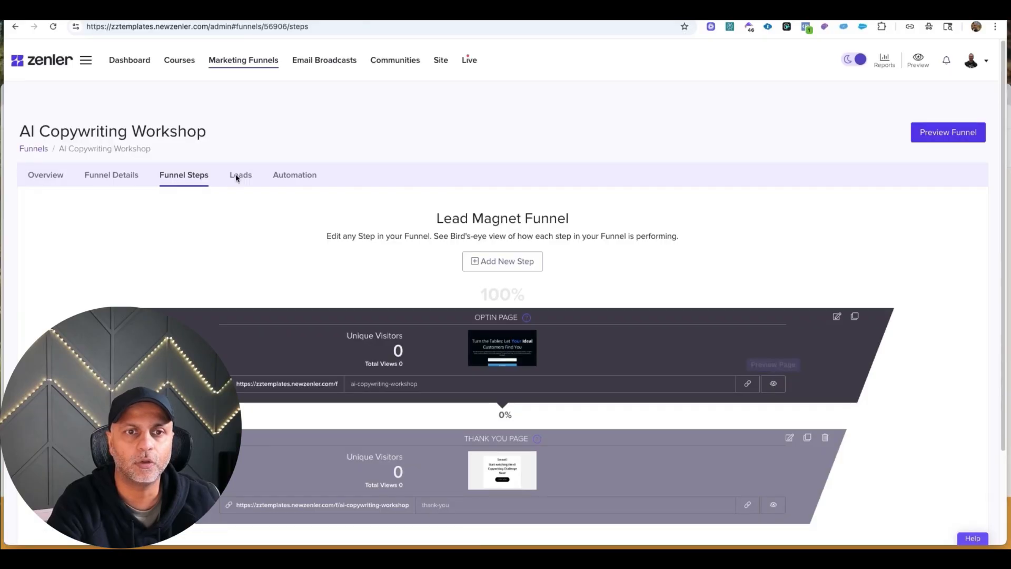
pyautogui.click(240, 175)
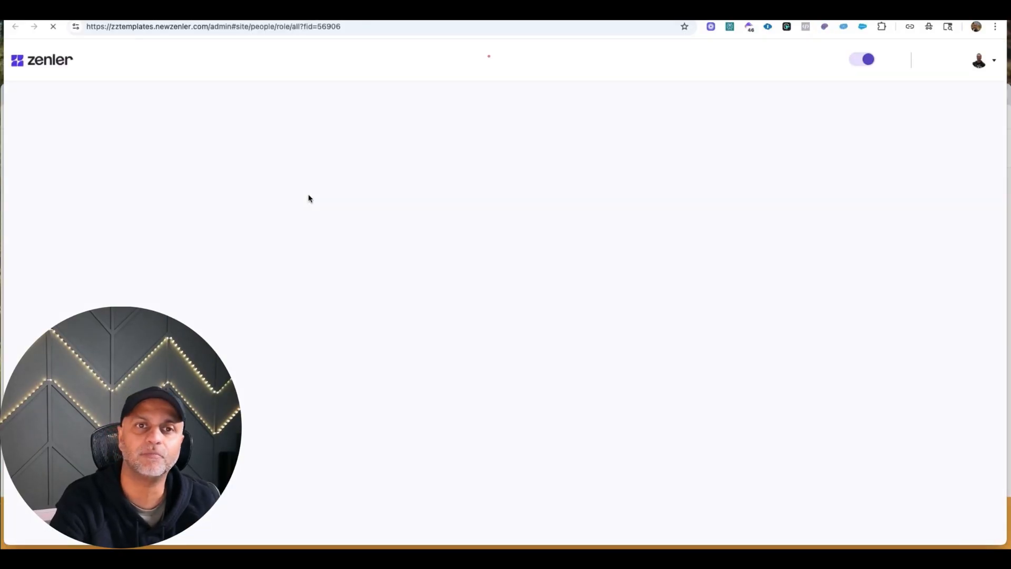
pyautogui.click(174, 12)
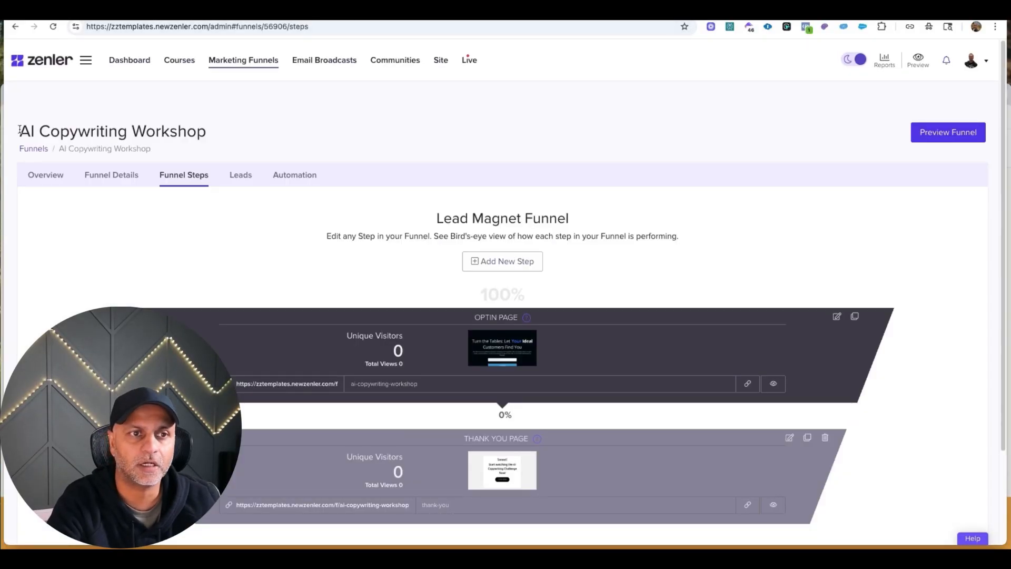
pyautogui.moveTo(20, 130); pyautogui.dragTo(230, 125)
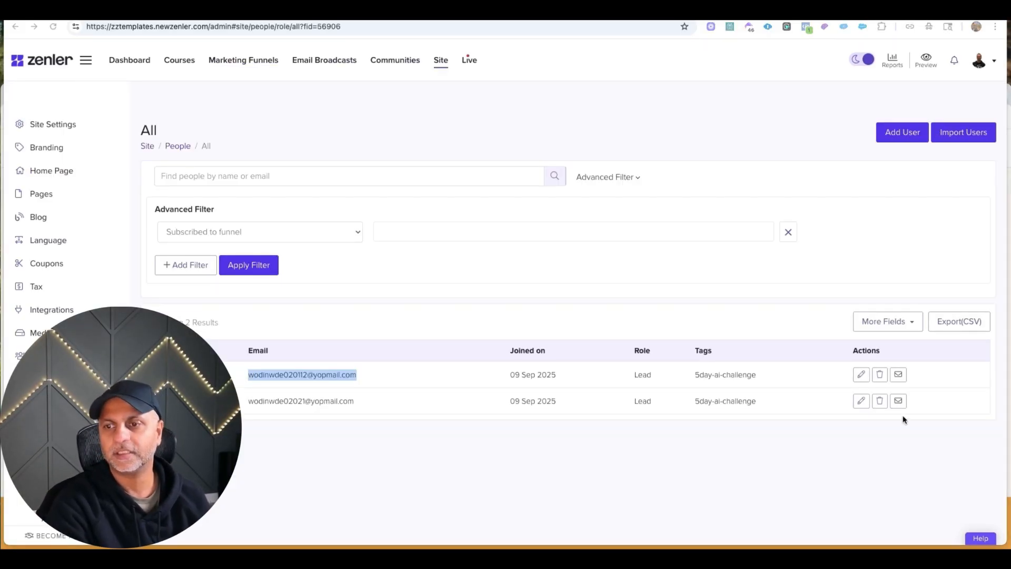
pyautogui.moveTo(694, 374); pyautogui.dragTo(778, 379)
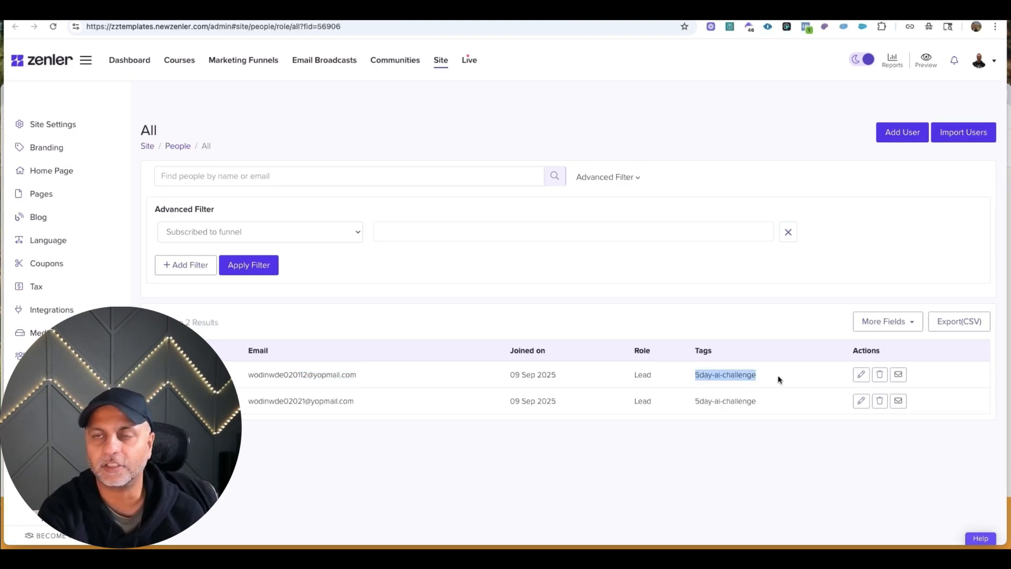
# Check the Nurture Funnel's leads for the test subscriber and examine its Email Drip Sequence automation rules.
pyautogui.click(221, 67)
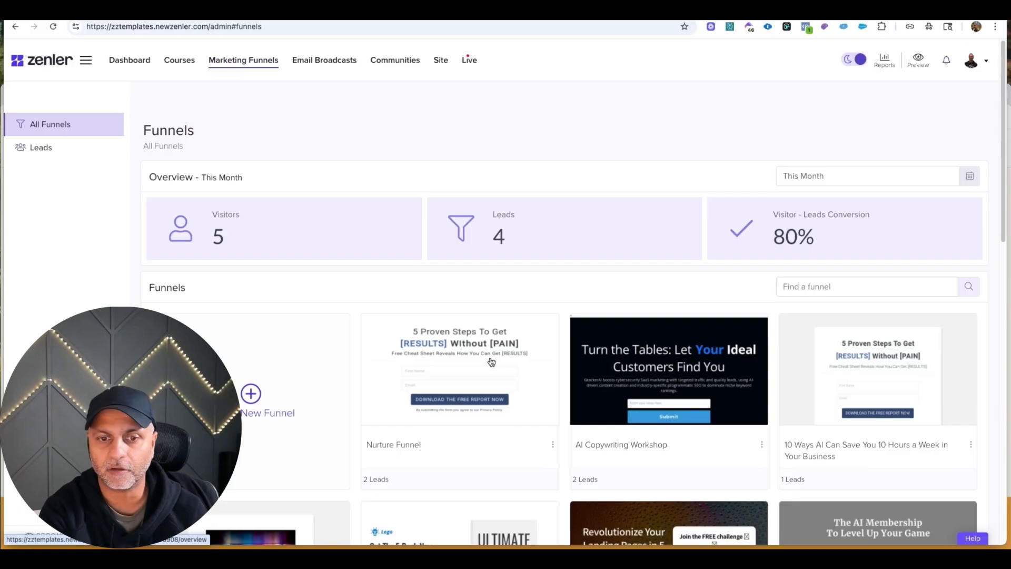
pyautogui.click(490, 360)
pyautogui.click(256, 259)
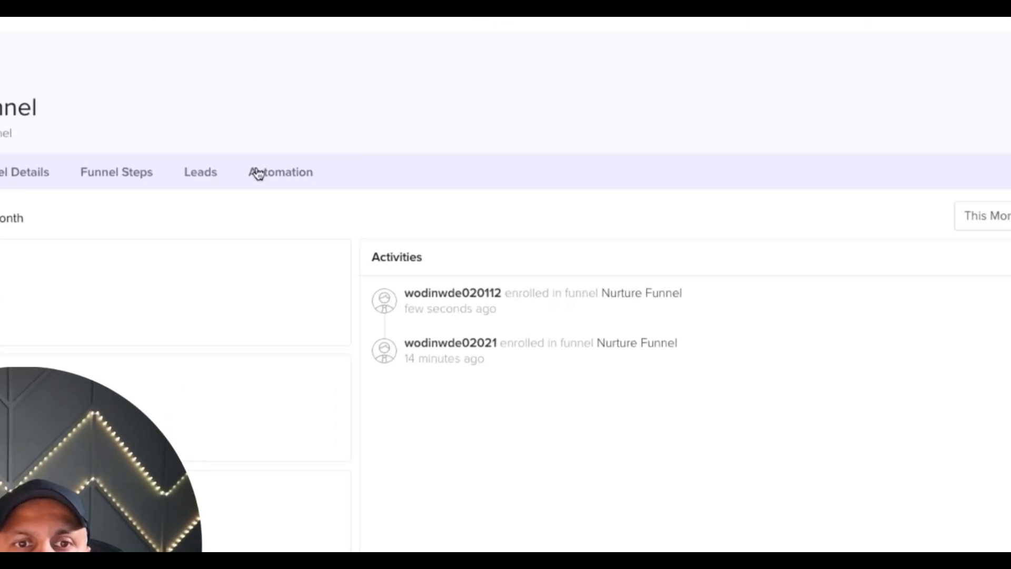
pyautogui.click(258, 173)
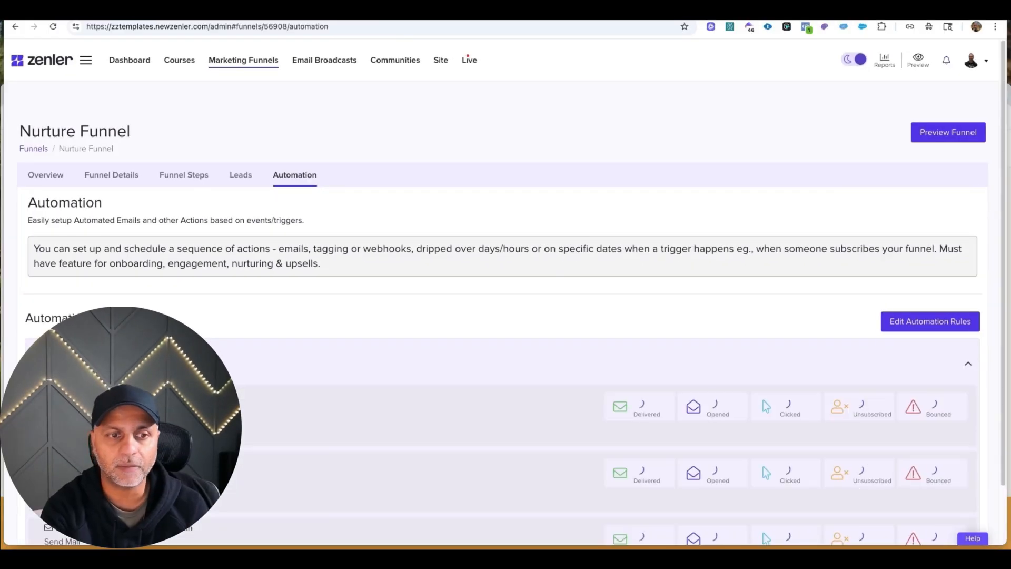
pyautogui.scroll(-2, 220, 356)
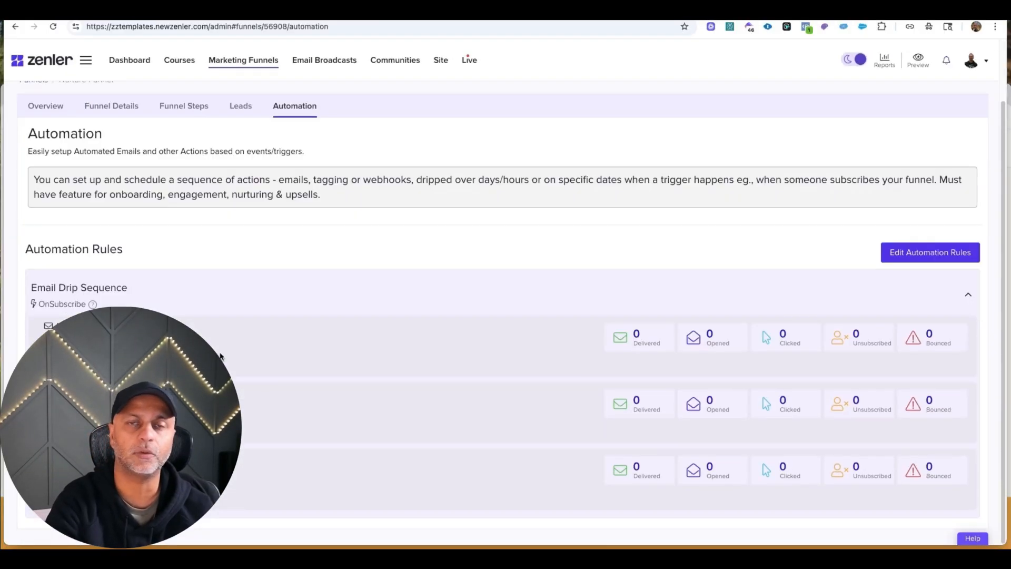